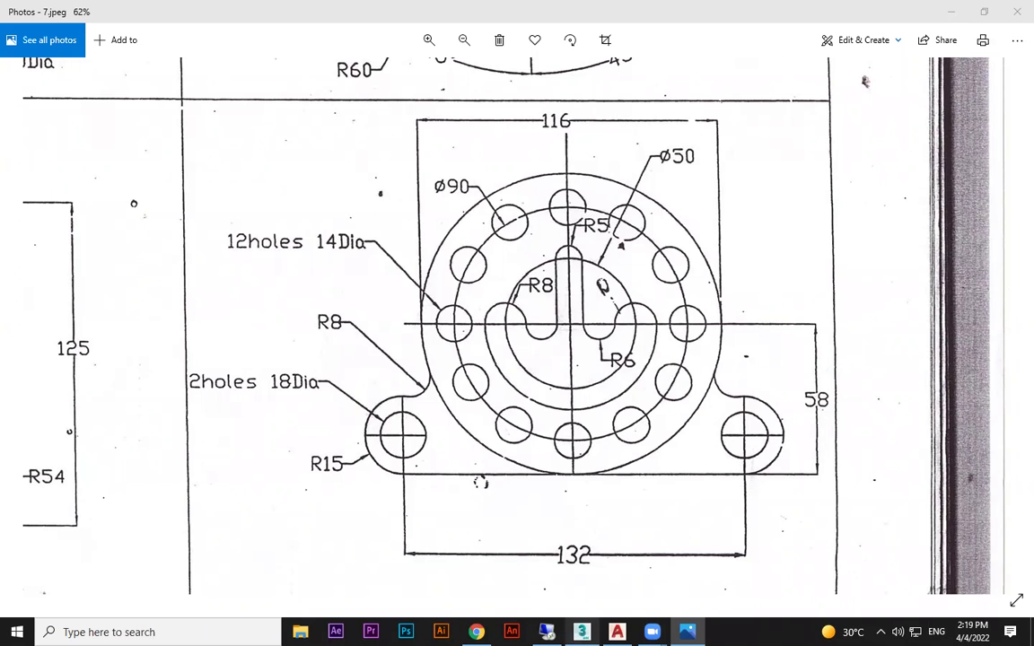
- Switch to AutoCAD and, with Ortho mode on, draw a vertical construction line near the middle of the drawing
{"action": "key", "text": "alt+Tab"}
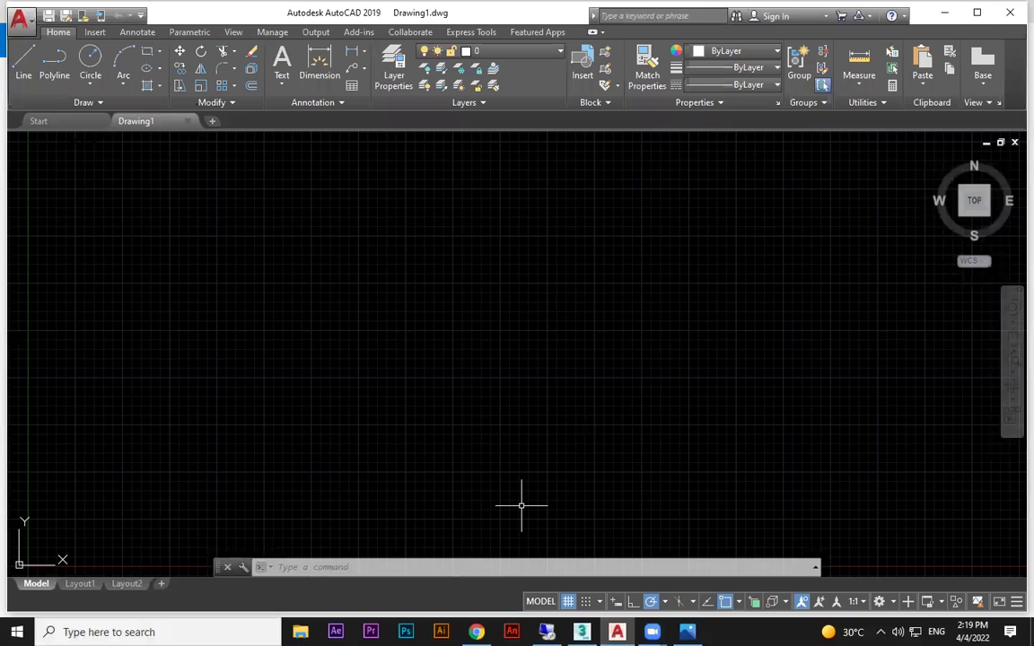
{"action": "type", "text": "xl"}
{"action": "key", "text": "Return"}
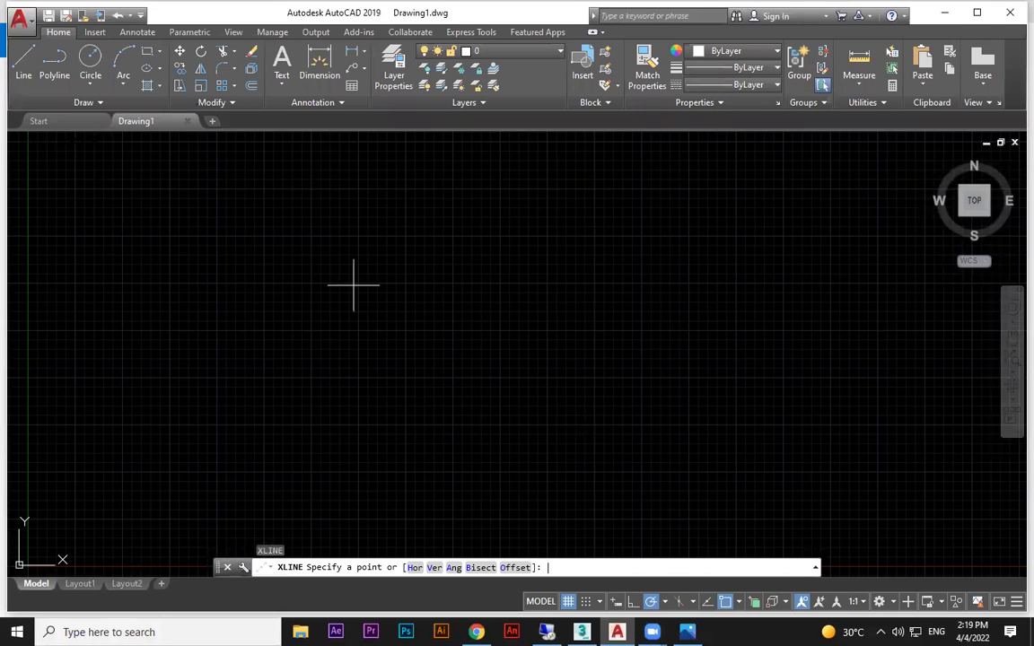
{"action": "left_click", "coordinate": [535, 325]}
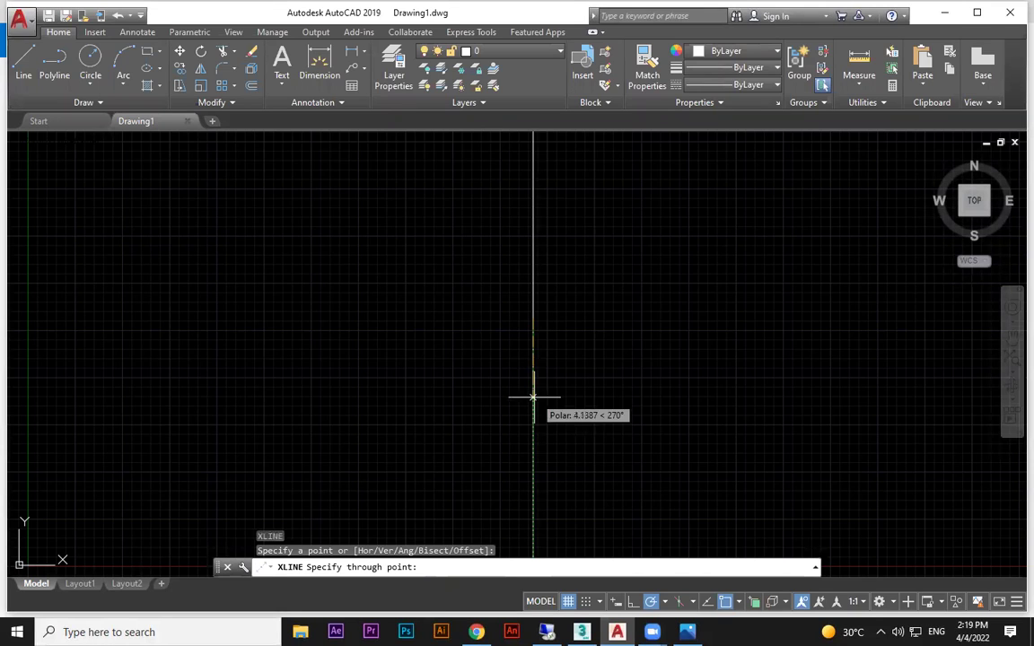
{"action": "left_click", "coordinate": [633, 602]}
{"action": "left_click", "coordinate": [568, 277]}
{"action": "key", "text": "Escape"}
- Draw a horizontal construction line crossing the vertical one
{"action": "type", "text": "xl"}
{"action": "key", "text": "Return"}
{"action": "left_click", "coordinate": [571, 290]}
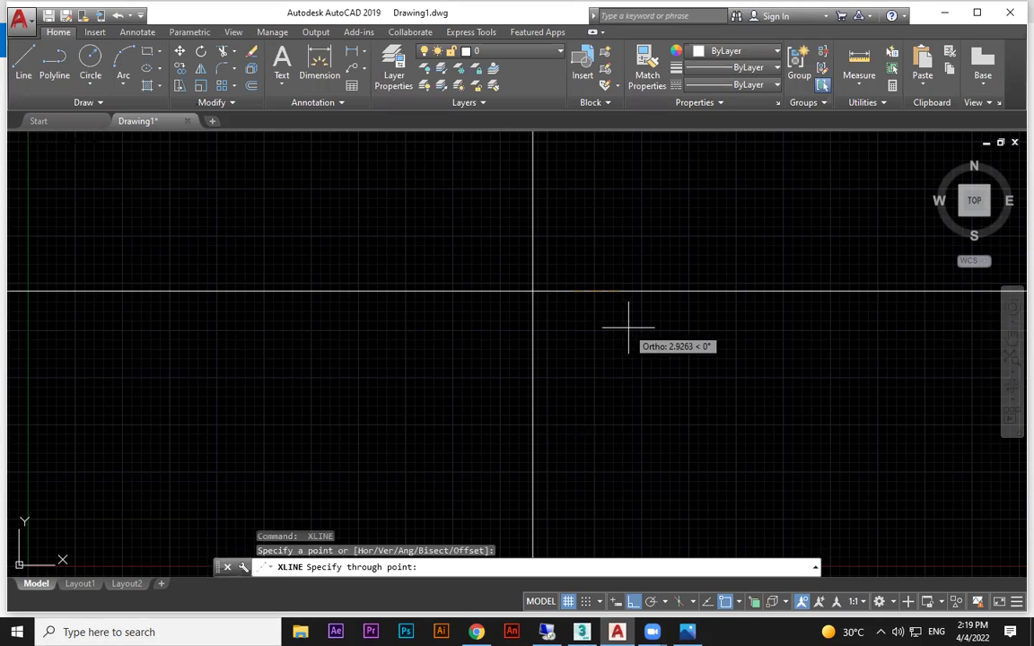
{"action": "left_click", "coordinate": [628, 329]}
{"action": "key", "text": "Escape"}
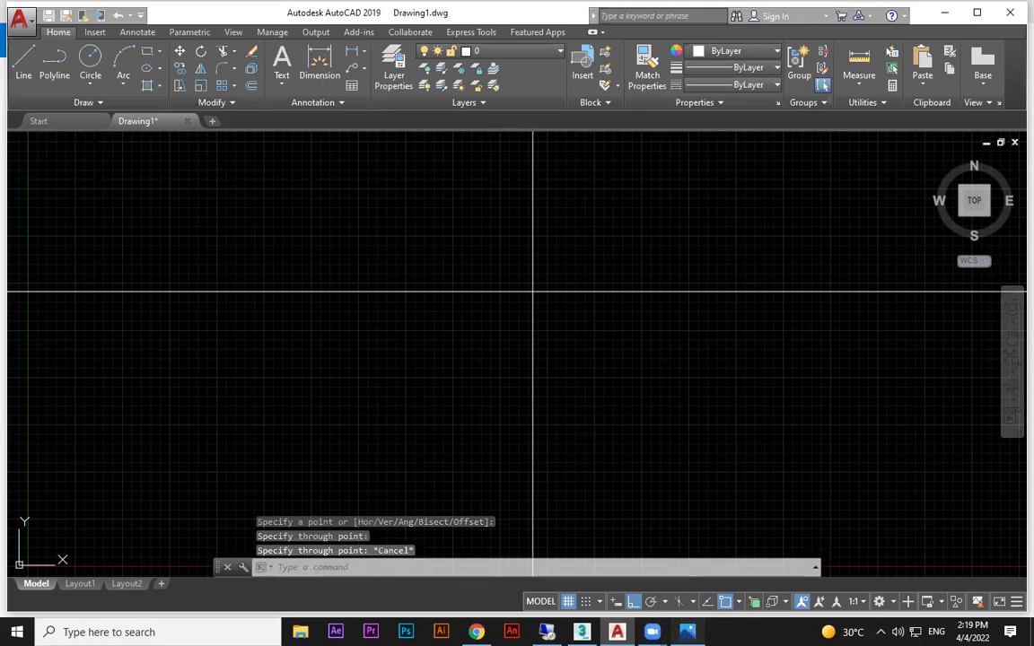
- Consult the reference image, then draw a circle of diameter 50 centred on the construction lines' intersection
{"action": "key", "text": "alt+Tab"}
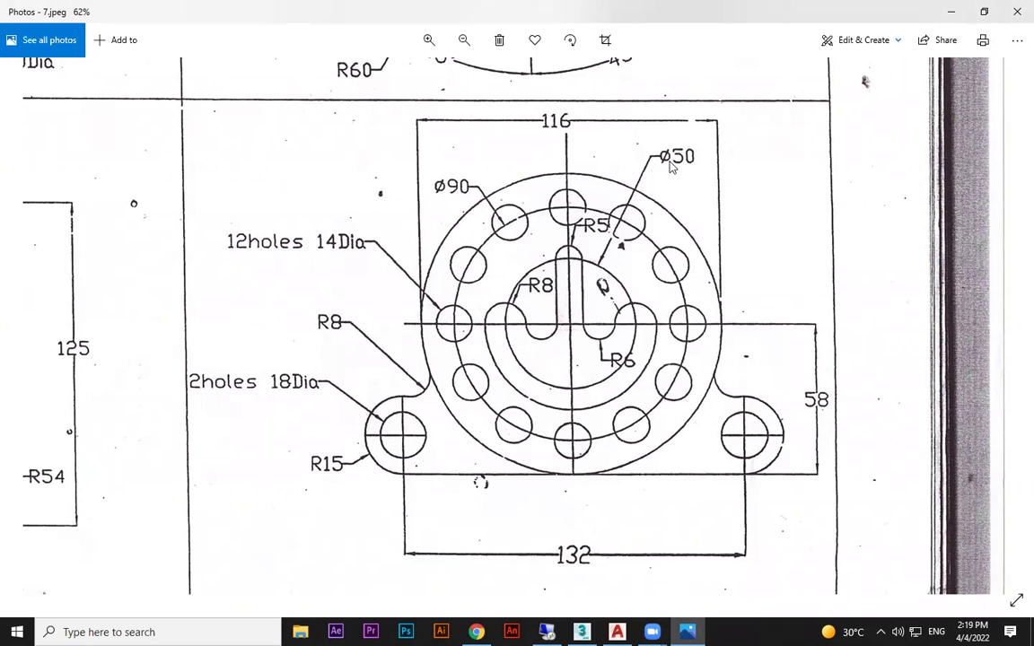
{"action": "key", "text": "alt+Tab"}
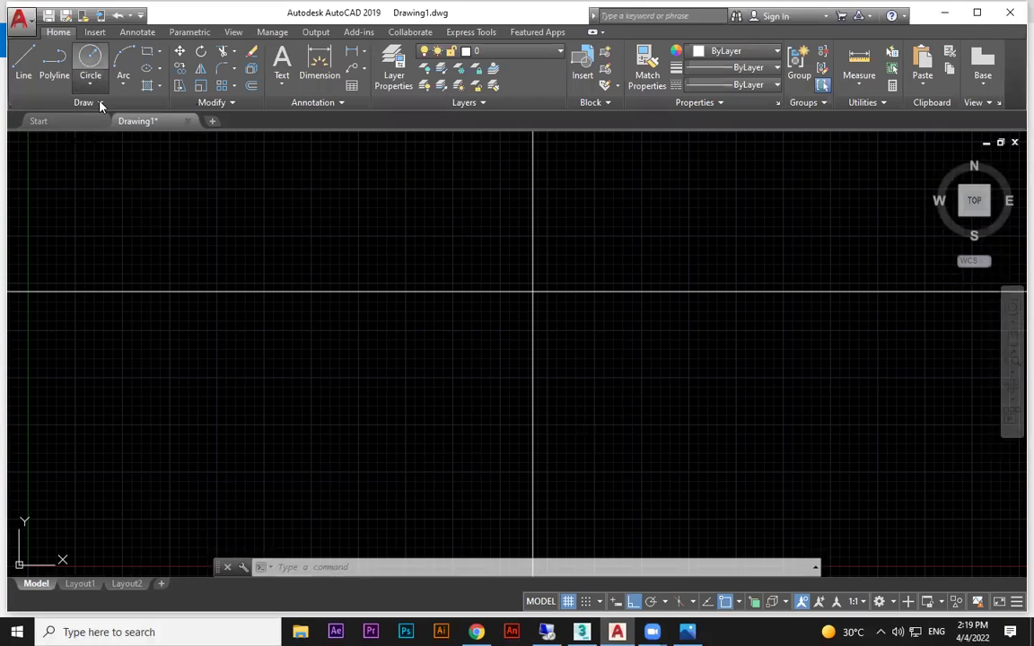
{"action": "left_click", "coordinate": [93, 91]}
{"action": "left_click", "coordinate": [93, 136]}
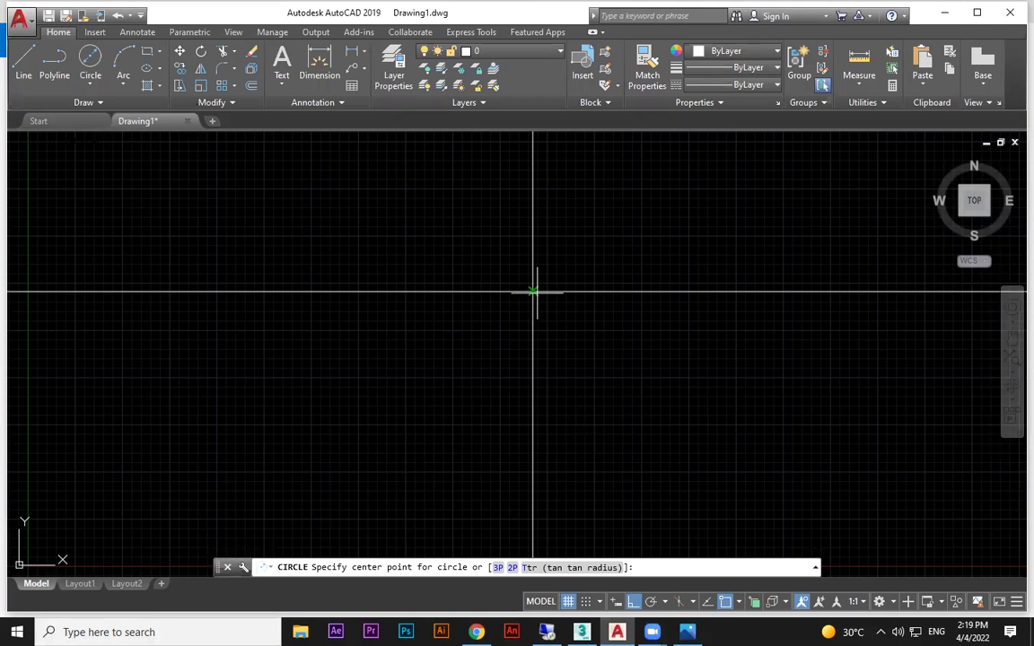
{"action": "left_click", "coordinate": [533, 292]}
{"action": "type", "text": "50"}
{"action": "key", "text": "Return"}
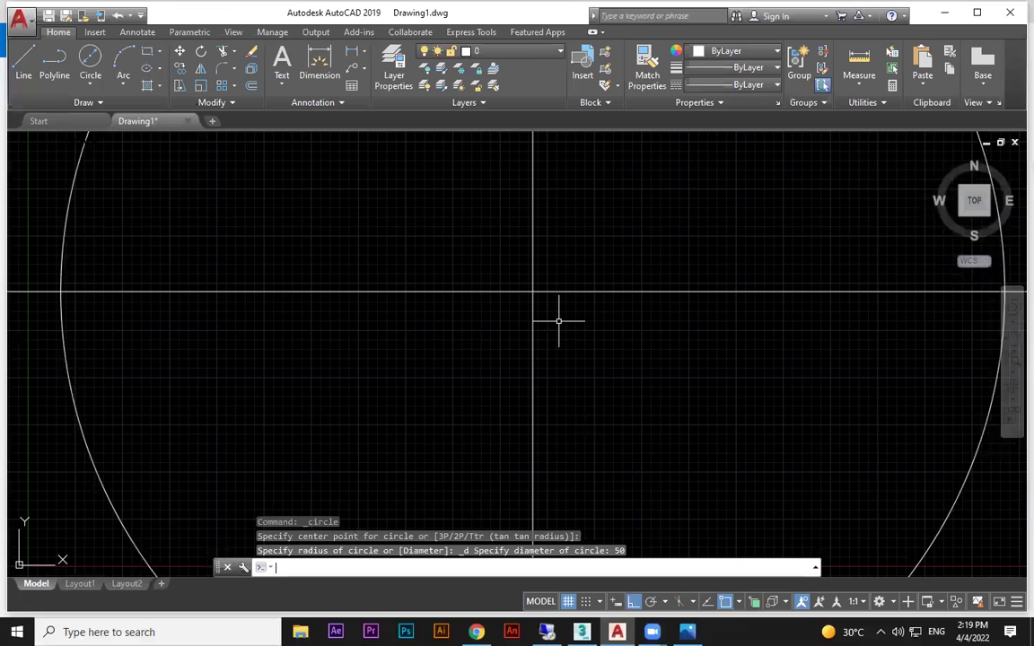
{"action": "scroll", "coordinate": [558, 321], "scroll_direction": "down", "scroll_amount": 4}
{"action": "key", "text": "Escape"}
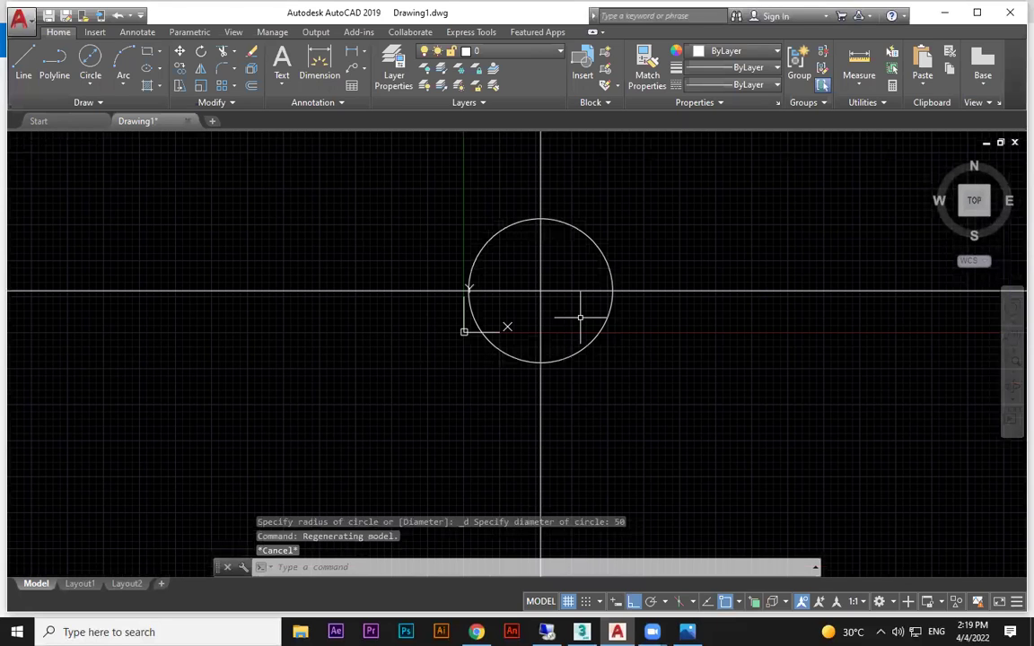
- Set the UCS icon to the Noorigin option so it stays away from the drawing's origin
{"action": "key", "text": "Escape"}
{"action": "key", "text": "Escape"}
{"action": "key", "text": "Escape"}
{"action": "type", "text": "u"}
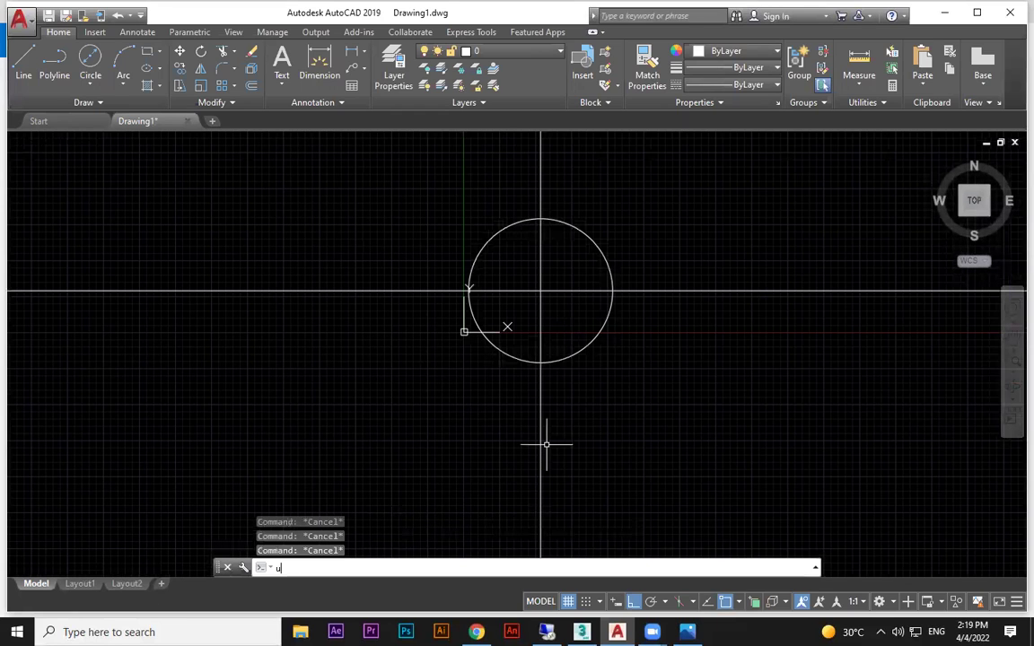
{"action": "type", "text": "csicon"}
{"action": "key", "text": "Return"}
{"action": "type", "text": "n"}
{"action": "key", "text": "Return"}
{"action": "middle_click_drag", "start_coordinate": [585, 486], "coordinate": [598, 511]}
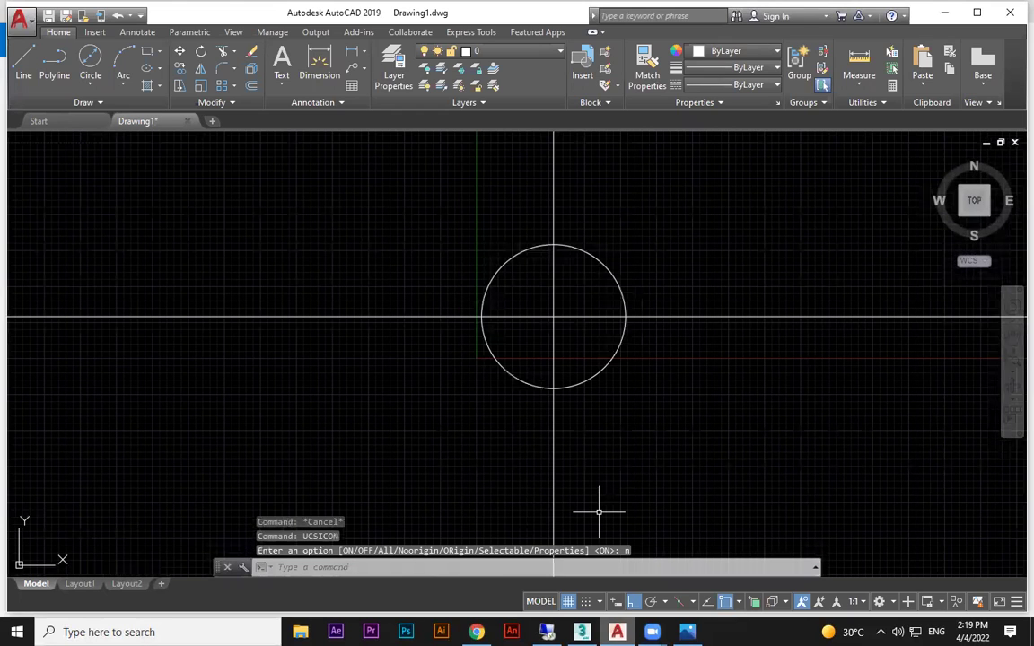
- Draw two circles of radius 8 centred on the left and right quadrants of the 50-diameter circle
{"action": "key", "text": "alt+Tab"}
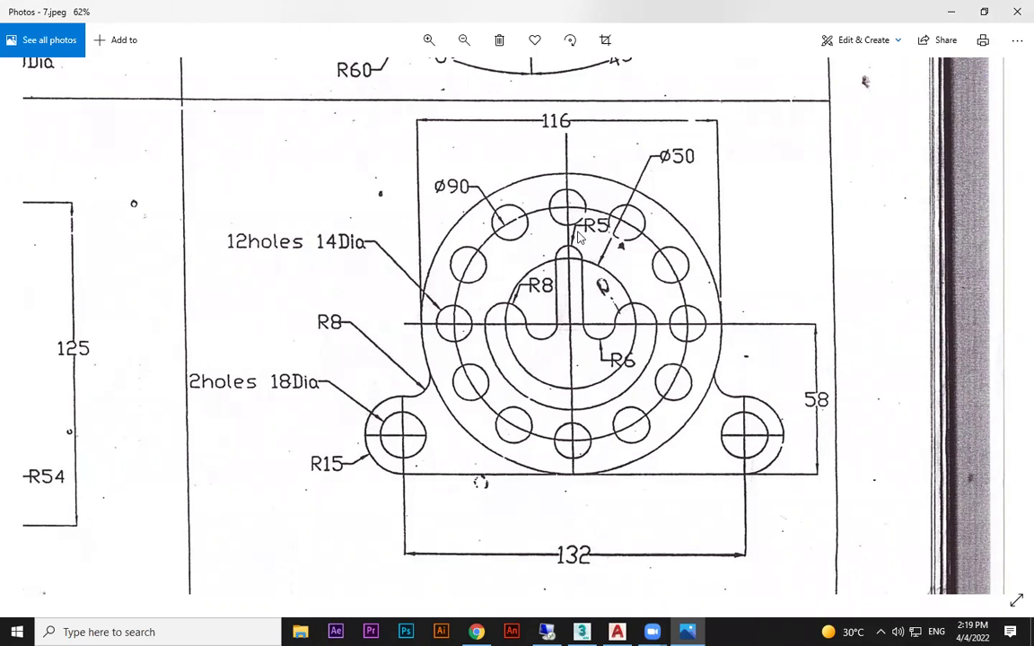
{"action": "left_click", "coordinate": [617, 632]}
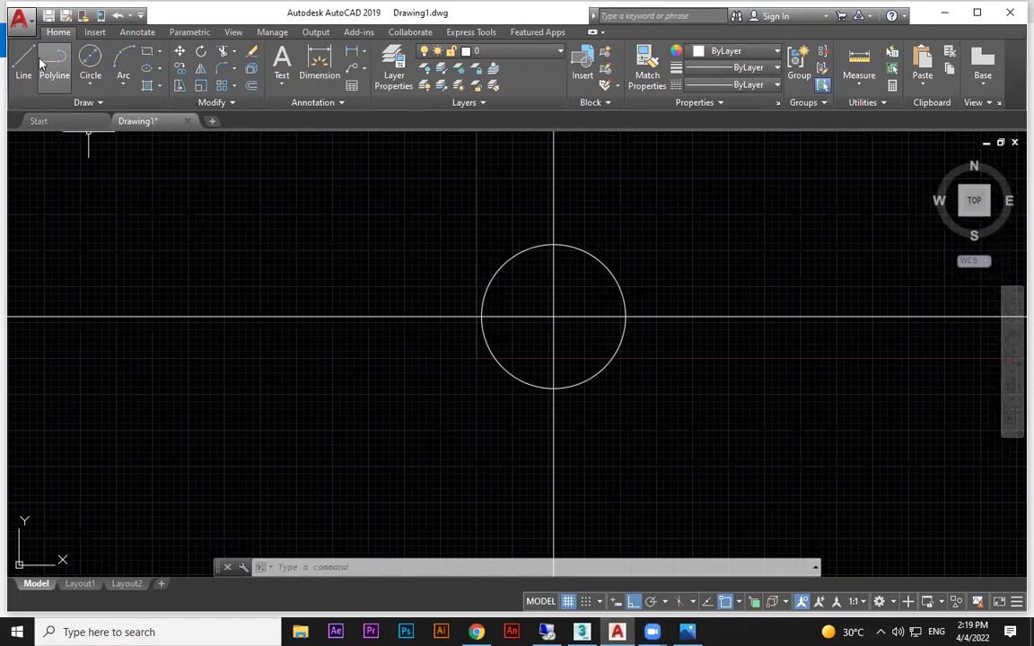
{"action": "left_click", "coordinate": [89, 85]}
{"action": "left_click", "coordinate": [106, 107]}
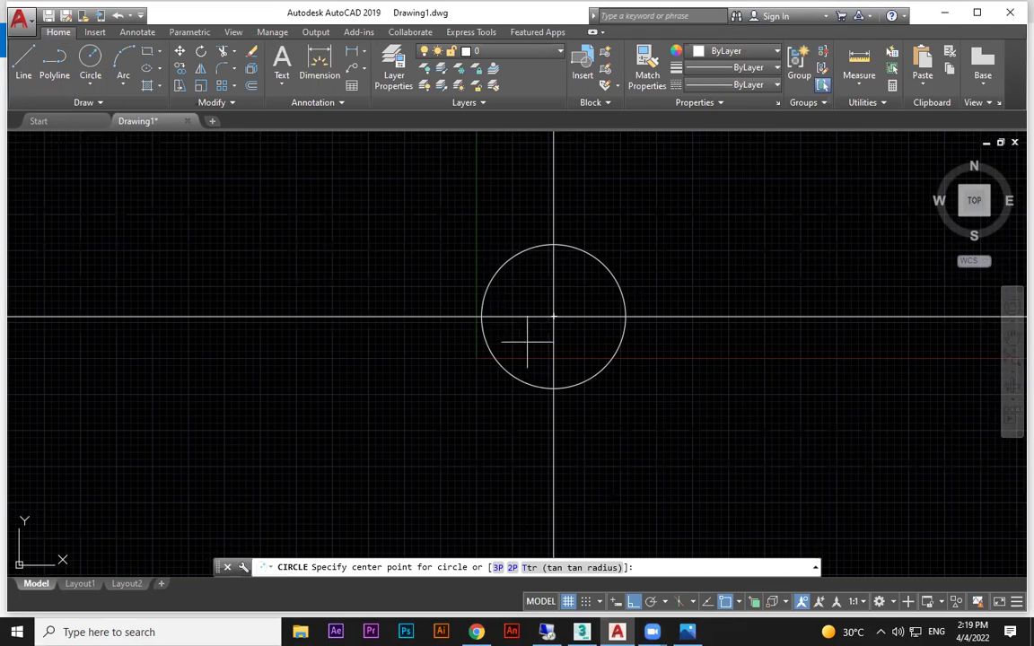
{"action": "left_click", "coordinate": [483, 316]}
{"action": "type", "text": "5"}
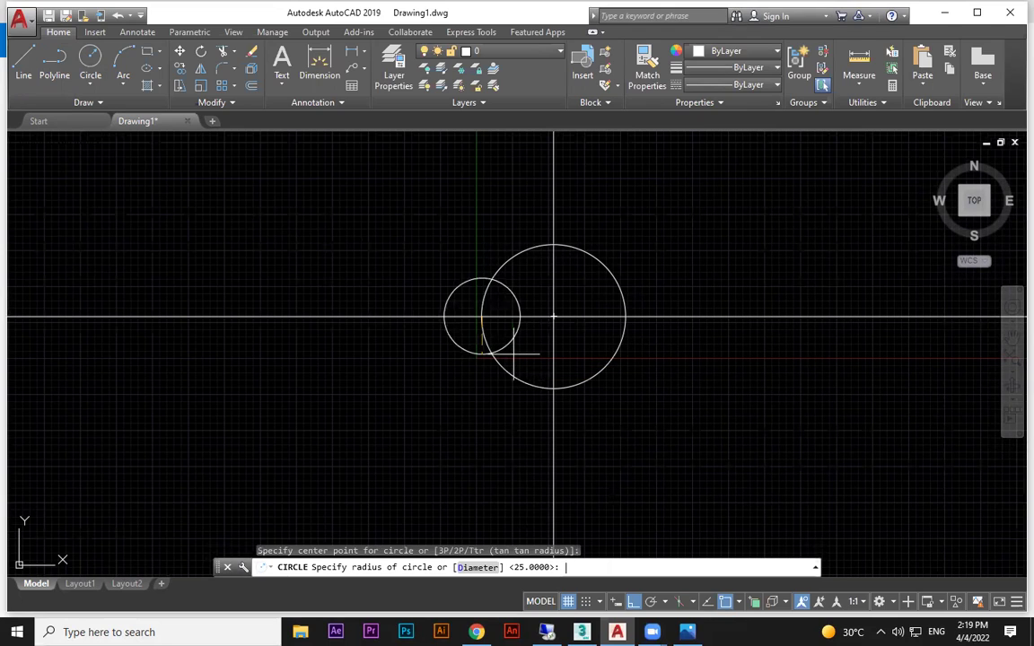
{"action": "type", "text": "8"}
{"action": "key", "text": "Return"}
{"action": "key", "text": "Return"}
{"action": "left_click", "coordinate": [625, 316]}
{"action": "type", "text": "8"}
{"action": "key", "text": "Return"}
- Draw a circle of radius 5 centred on the upper quadrant of the 50-diameter circle
{"action": "key", "text": "Return"}
{"action": "left_click", "coordinate": [556, 243]}
{"action": "type", "text": "5"}
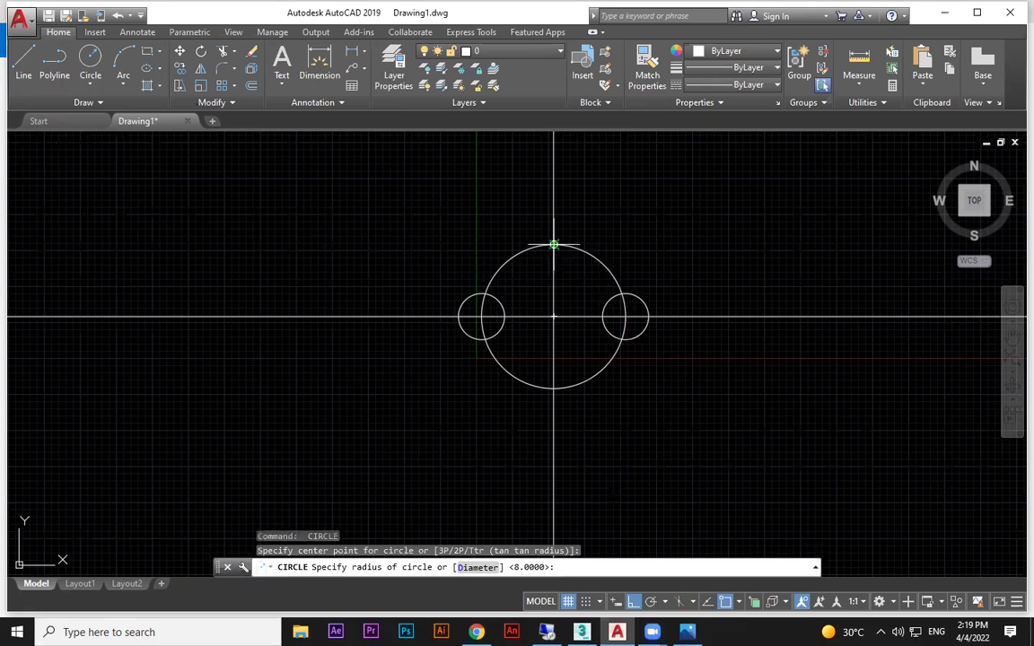
{"action": "key", "text": "Return"}
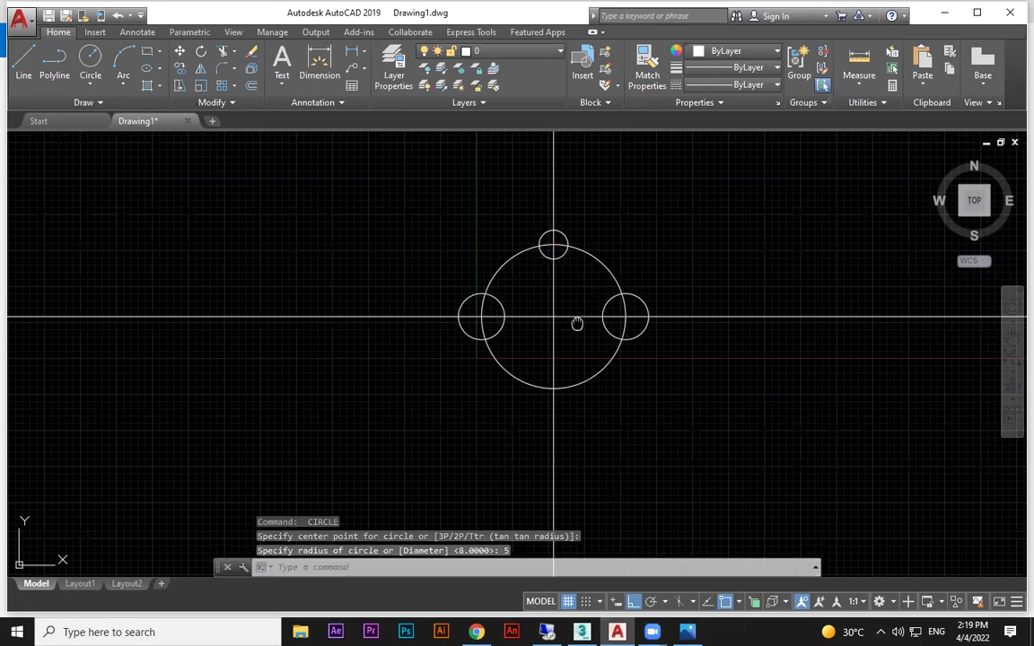
- Copy the radius 5 circle from its centre to the intersection of the construction lines
{"action": "middle_click_drag", "start_coordinate": [577, 324], "coordinate": [536, 324]}
{"action": "key", "text": "alt+Tab"}
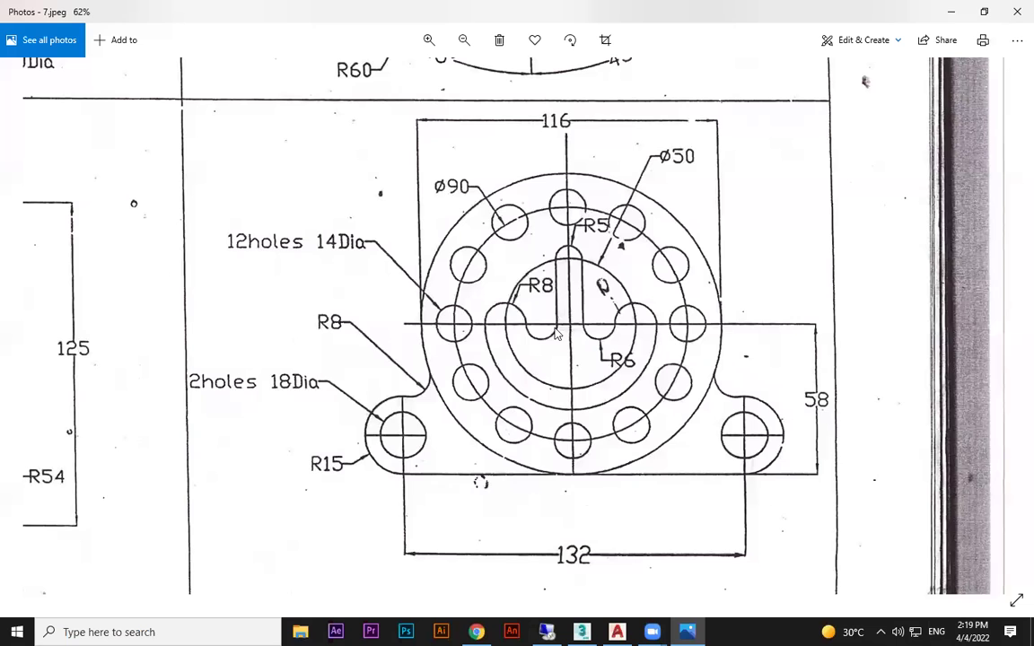
{"action": "key", "text": "alt+Tab"}
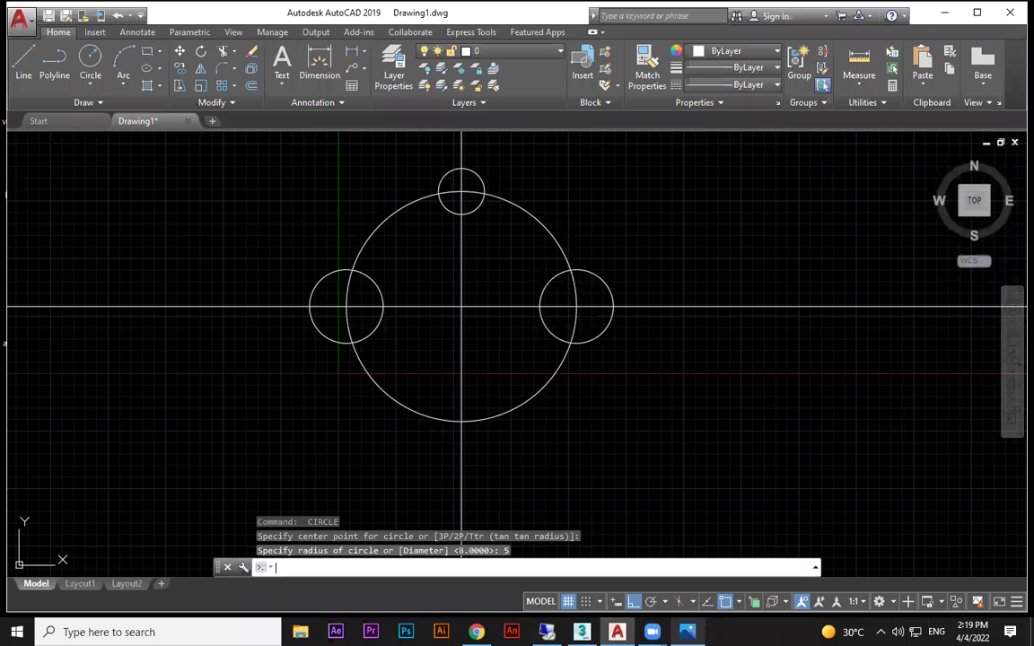
{"action": "type", "text": "co"}
{"action": "key", "text": "Return"}
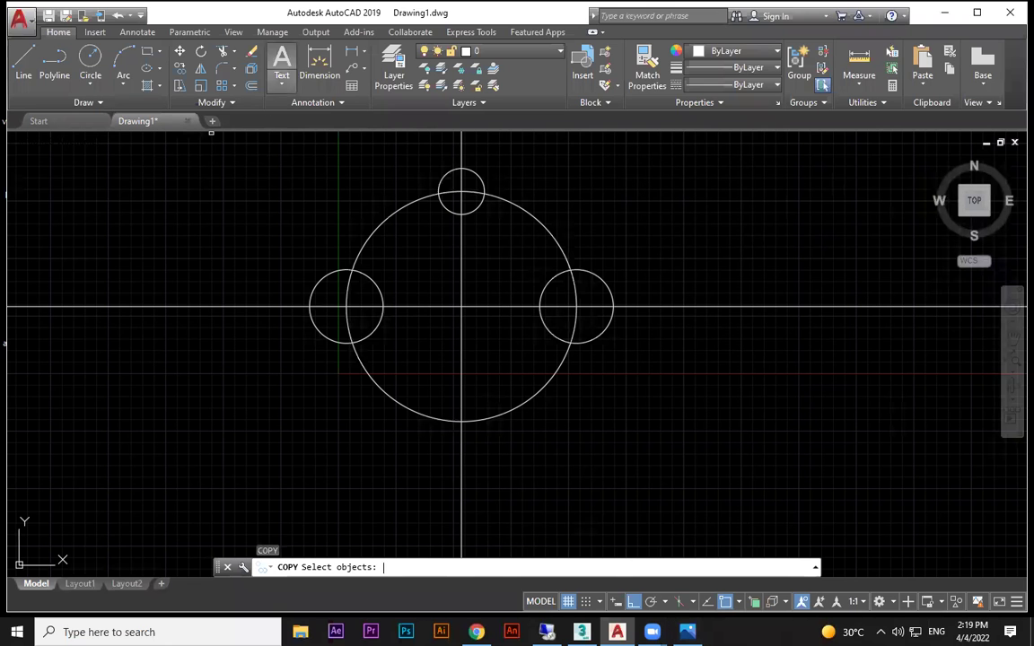
{"action": "left_click", "coordinate": [476, 174]}
{"action": "key", "text": "Return"}
{"action": "left_click", "coordinate": [462, 191]}
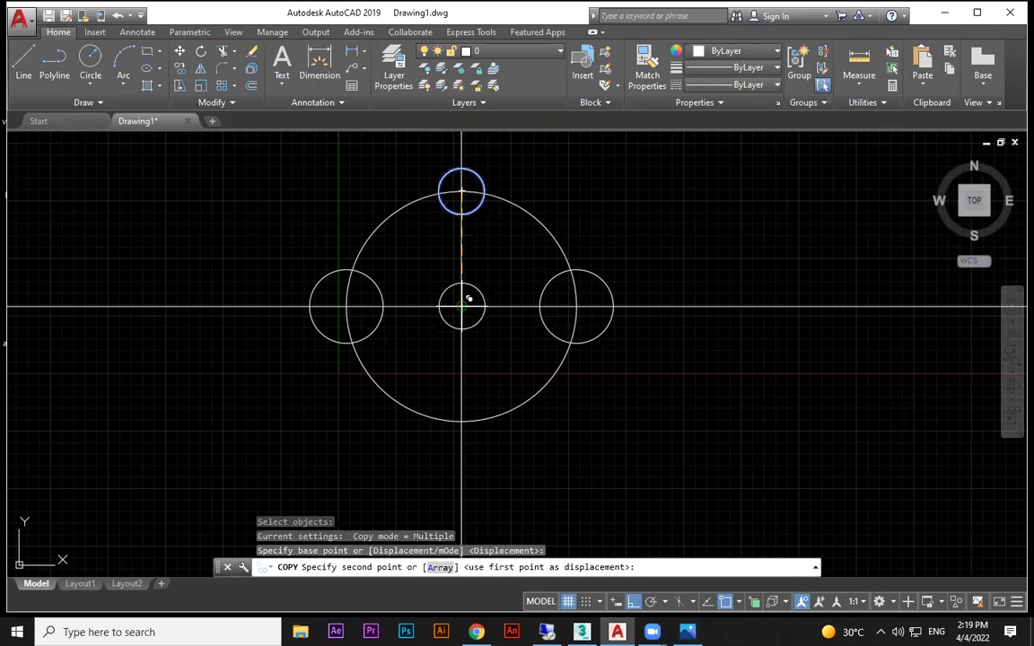
{"action": "left_click", "coordinate": [461, 306]}
{"action": "key", "text": "Escape"}
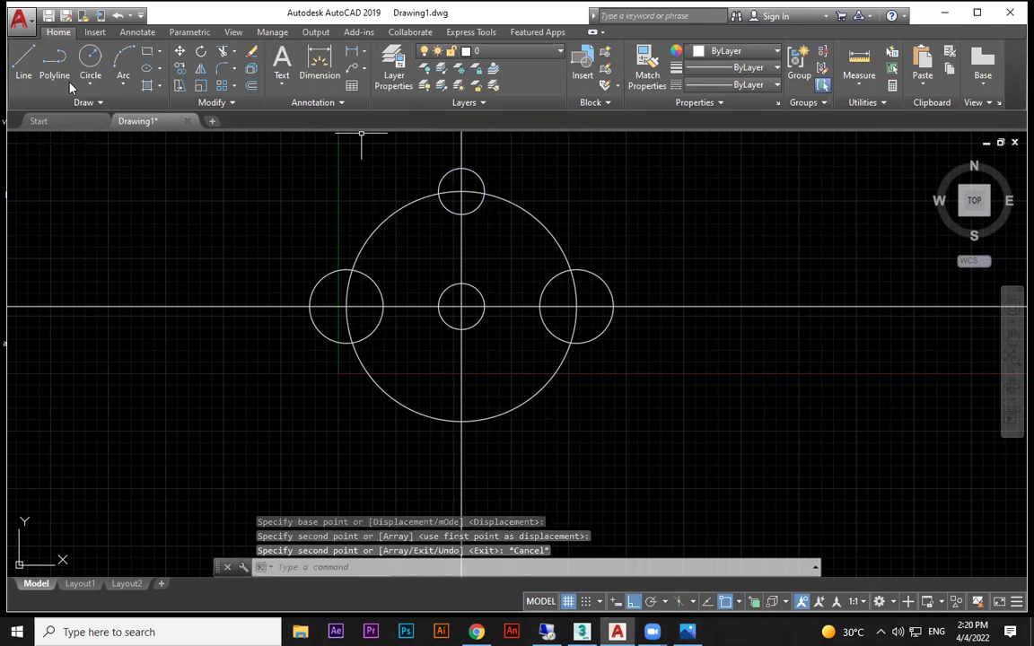
- Draw two vertical lines joining the right and left quadrants of the two radius 5 circles
{"action": "left_click", "coordinate": [24, 61]}
{"action": "left_click", "coordinate": [484, 192]}
{"action": "left_click", "coordinate": [485, 307]}
{"action": "key", "text": "Return"}
{"action": "key", "text": "Return"}
{"action": "left_click", "coordinate": [438, 191]}
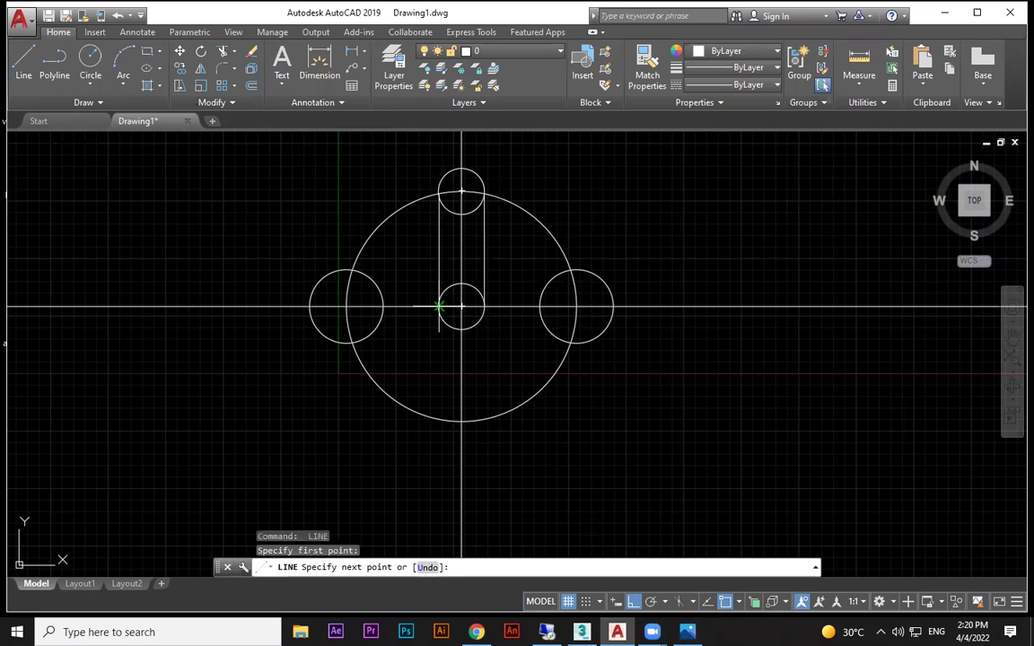
{"action": "left_click", "coordinate": [438, 307]}
{"action": "key", "text": "Escape"}
- Copy the left radius 8 circle from its centre to the lower quadrant of the 50-diameter circle
{"action": "left_click", "coordinate": [687, 632]}
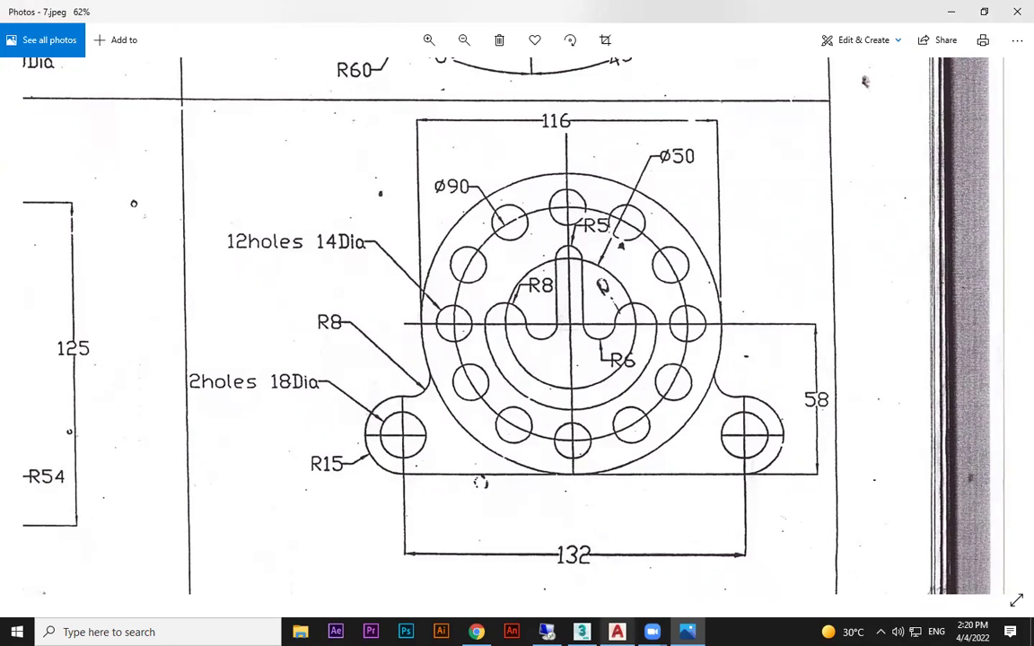
{"action": "left_click", "coordinate": [617, 632]}
{"action": "type", "text": "co"}
{"action": "key", "text": "Return"}
{"action": "left_click", "coordinate": [320, 279]}
{"action": "key", "text": "Return"}
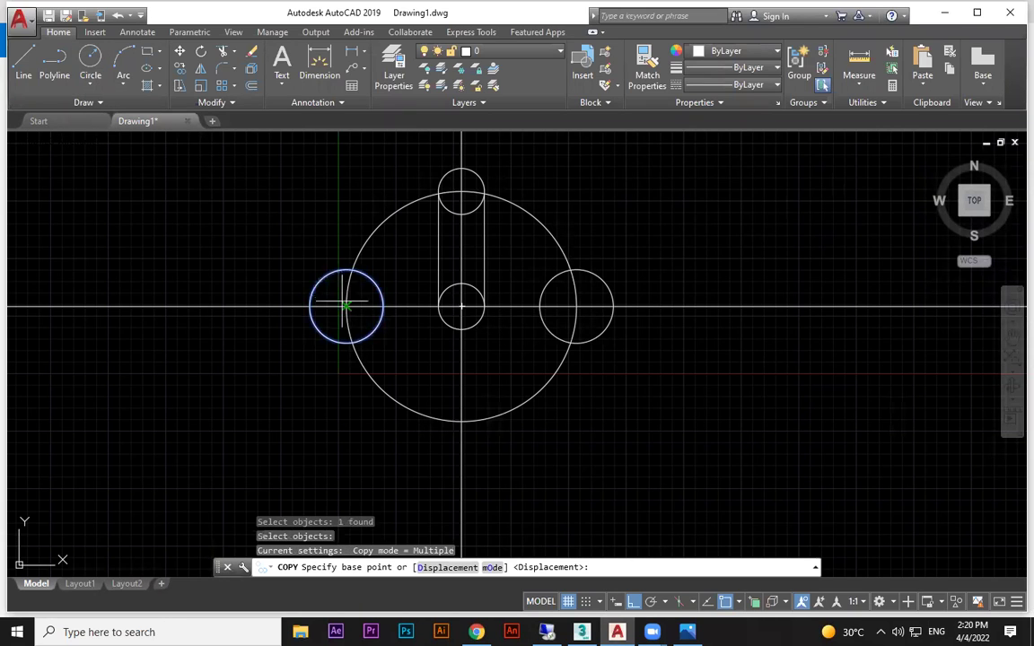
{"action": "left_click", "coordinate": [347, 307]}
{"action": "left_click", "coordinate": [462, 421]}
{"action": "key", "text": "Escape"}
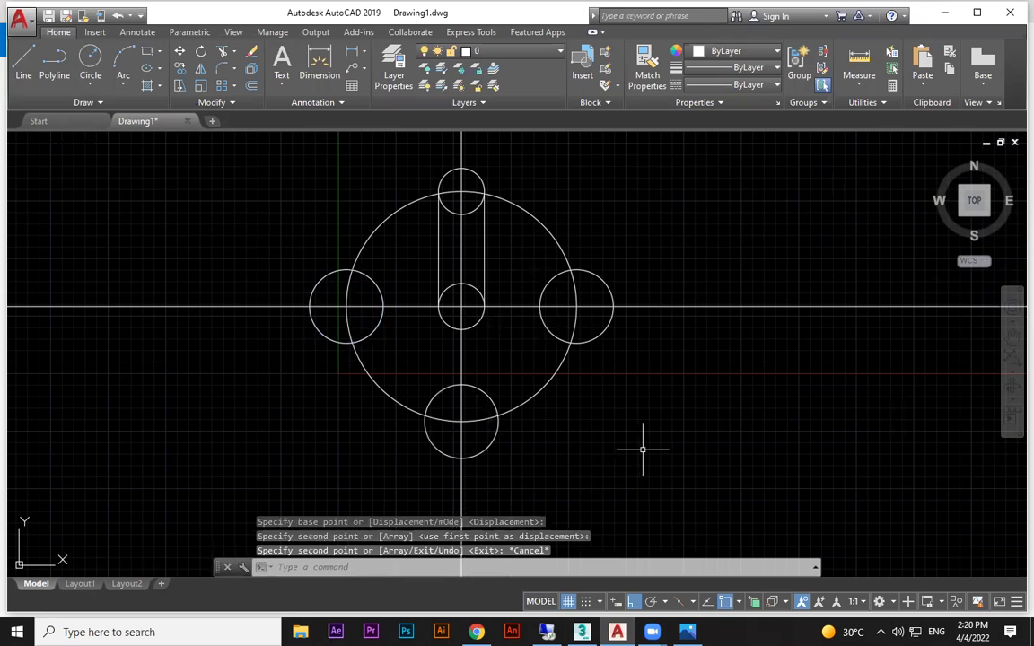
{"action": "key", "text": "Escape"}
{"action": "key", "text": "Escape"}
{"action": "type", "text": "o"}
{"action": "key", "text": "Return"}
{"action": "type", "text": "8"}
{"action": "key", "text": "Return"}
{"action": "left_click", "coordinate": [378, 221]}
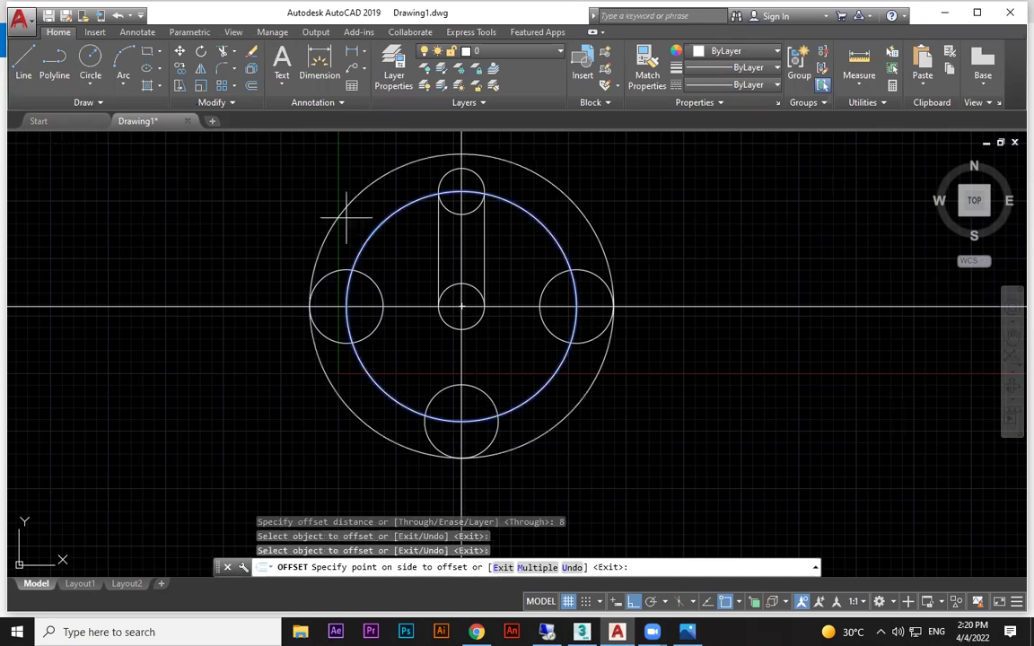
{"action": "key", "text": "Escape"}
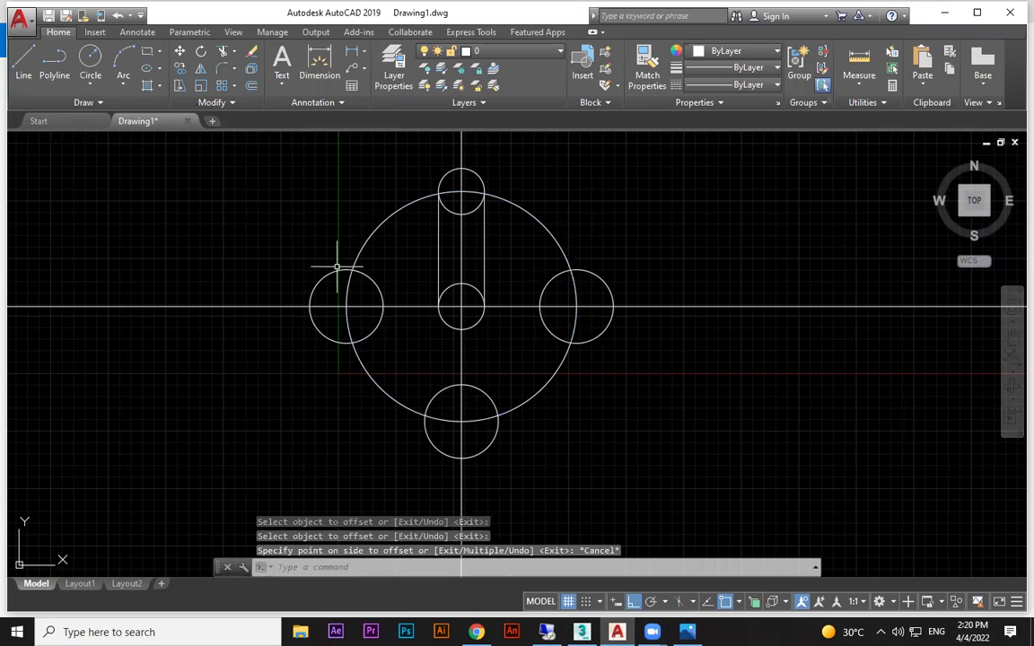
- Draw a 3-Point arc through the outer quadrants of the left, lower and right radius 8 circles
{"action": "left_click", "coordinate": [119, 77]}
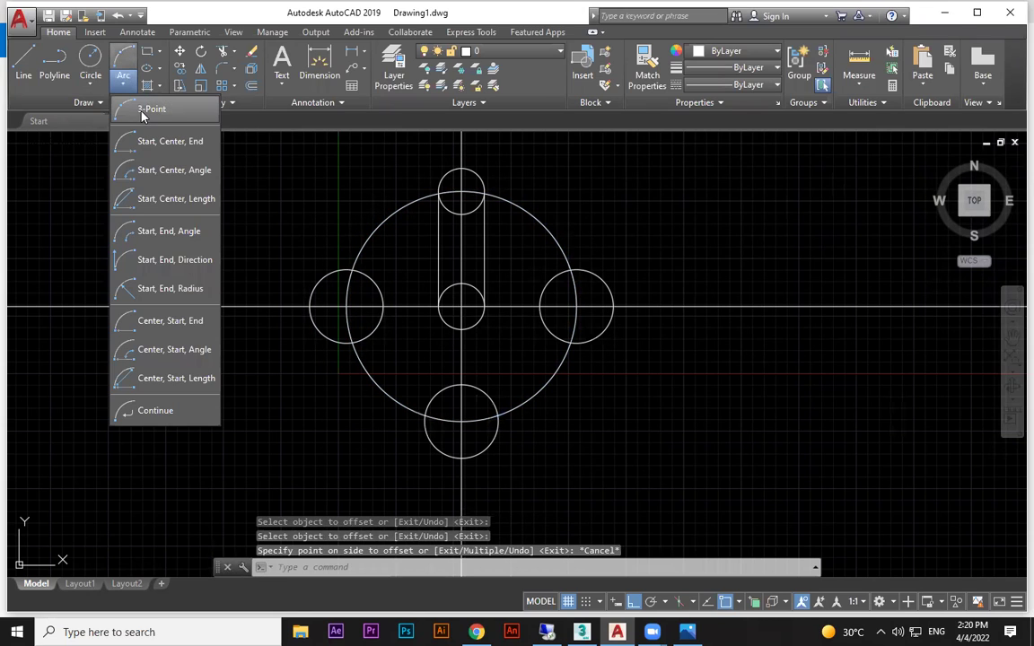
{"action": "left_click", "coordinate": [141, 110]}
{"action": "left_click", "coordinate": [310, 307]}
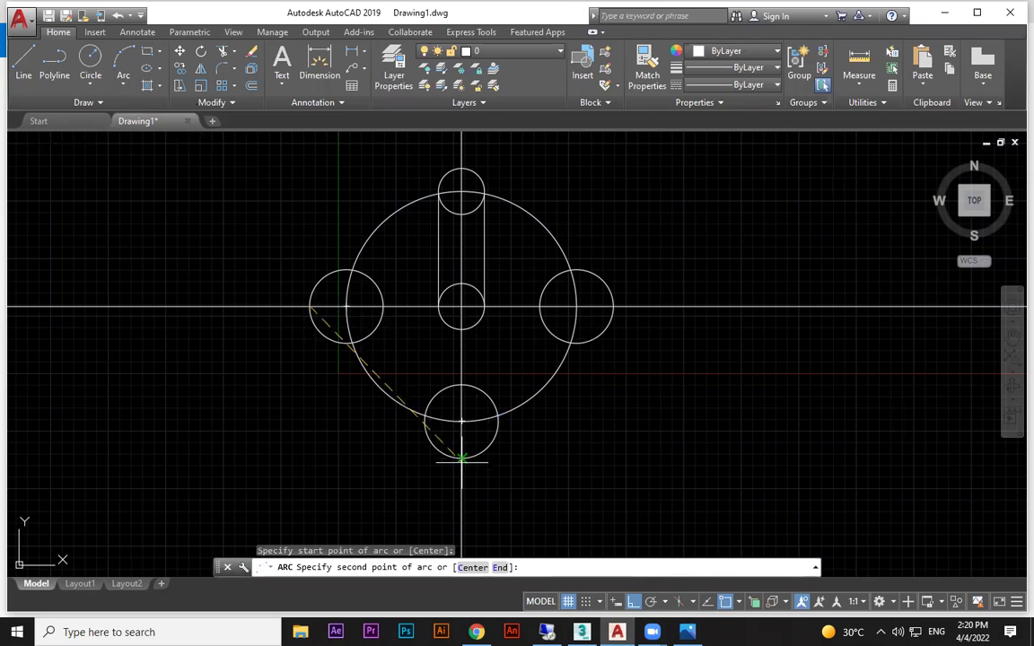
{"action": "left_click", "coordinate": [462, 458]}
{"action": "left_click", "coordinate": [613, 307]}
{"action": "key", "text": "Escape"}
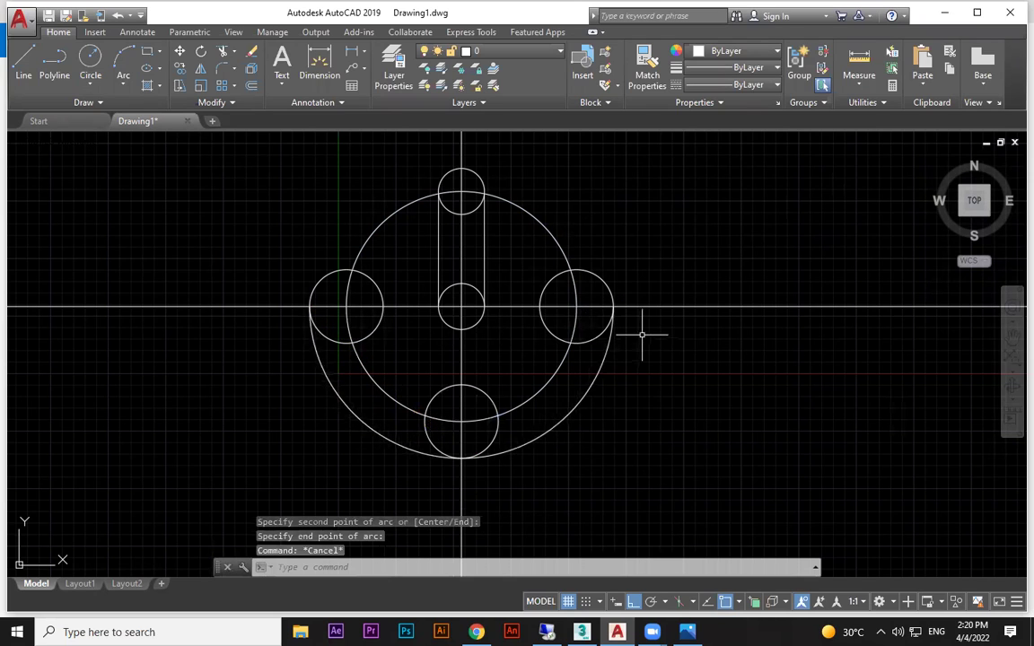
- Delete the radius 8 helper circle on the lower quadrant of the 50-diameter circle
{"action": "left_click", "coordinate": [497, 427]}
{"action": "left_click", "coordinate": [492, 433]}
{"action": "key", "text": "Delete"}
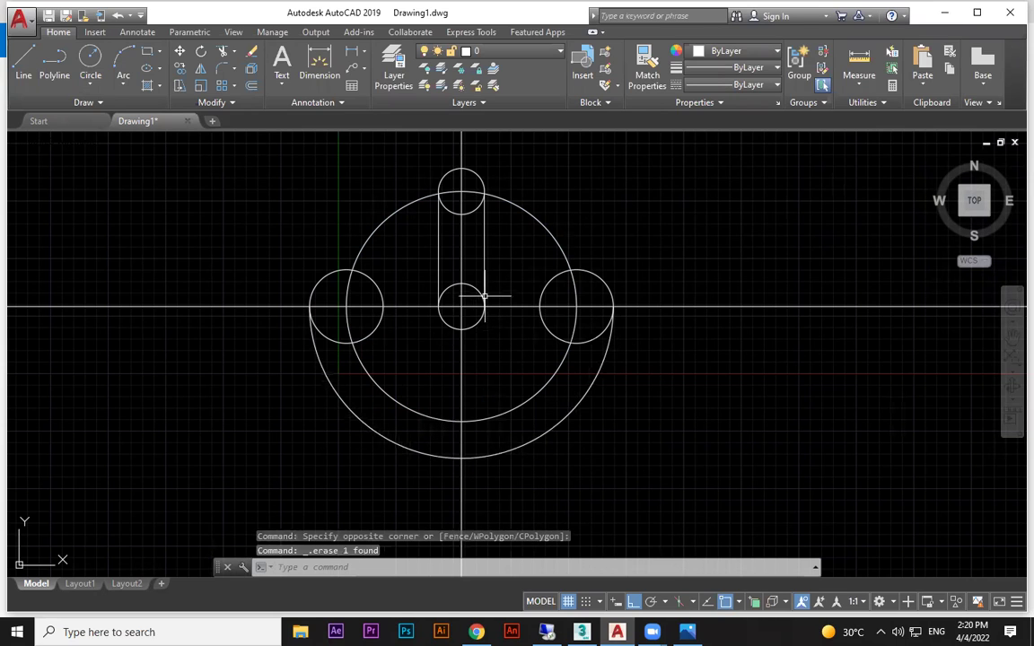
- Check the reference image 7.jpeg, then fillet the slot's right vertical line to the right radius 8 circle with radius 6
{"action": "left_click", "coordinate": [687, 632]}
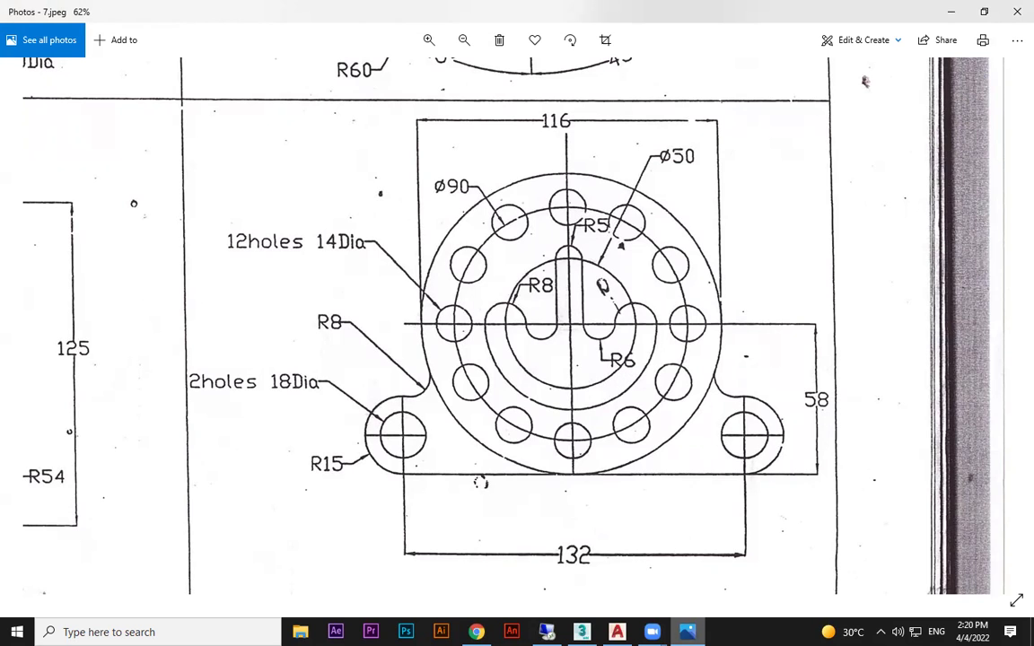
{"action": "left_click", "coordinate": [617, 632]}
{"action": "left_click", "coordinate": [222, 70]}
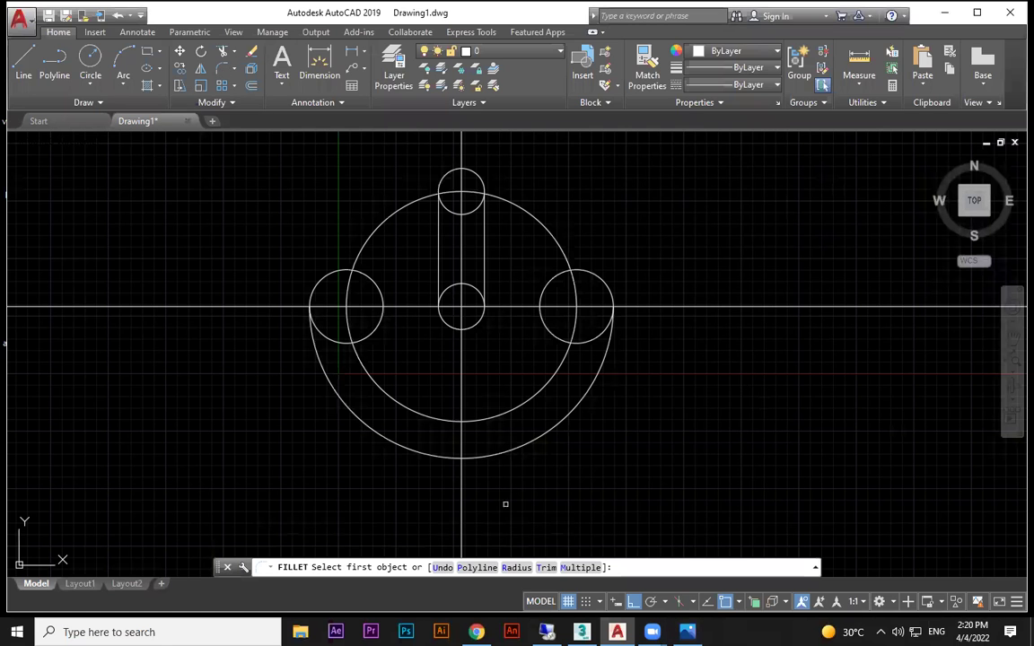
{"action": "left_click", "coordinate": [515, 569]}
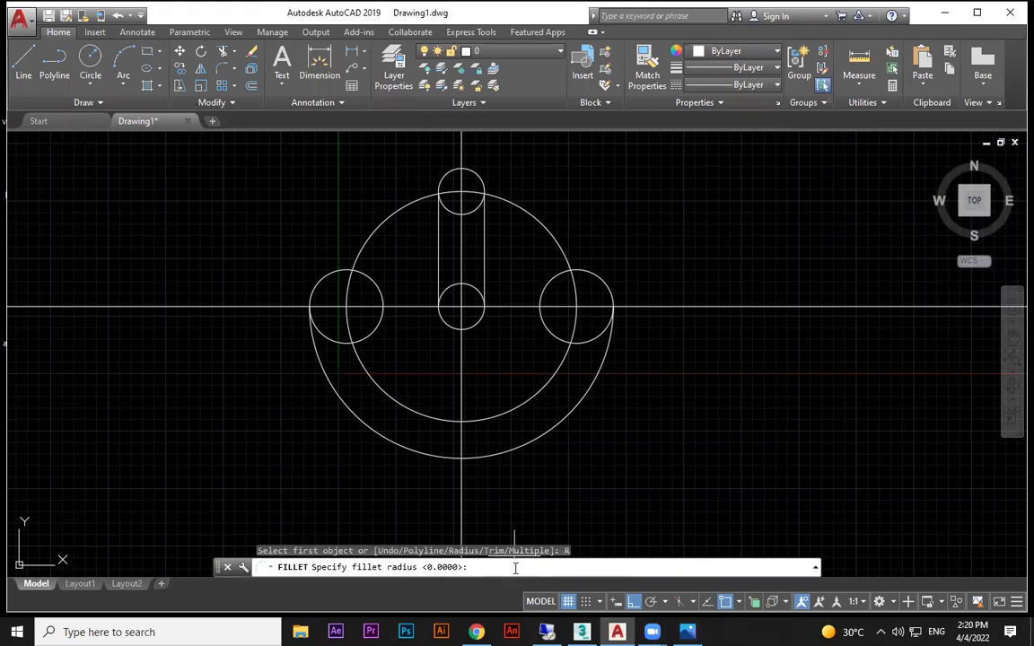
{"action": "type", "text": "6"}
{"action": "key", "text": "Return"}
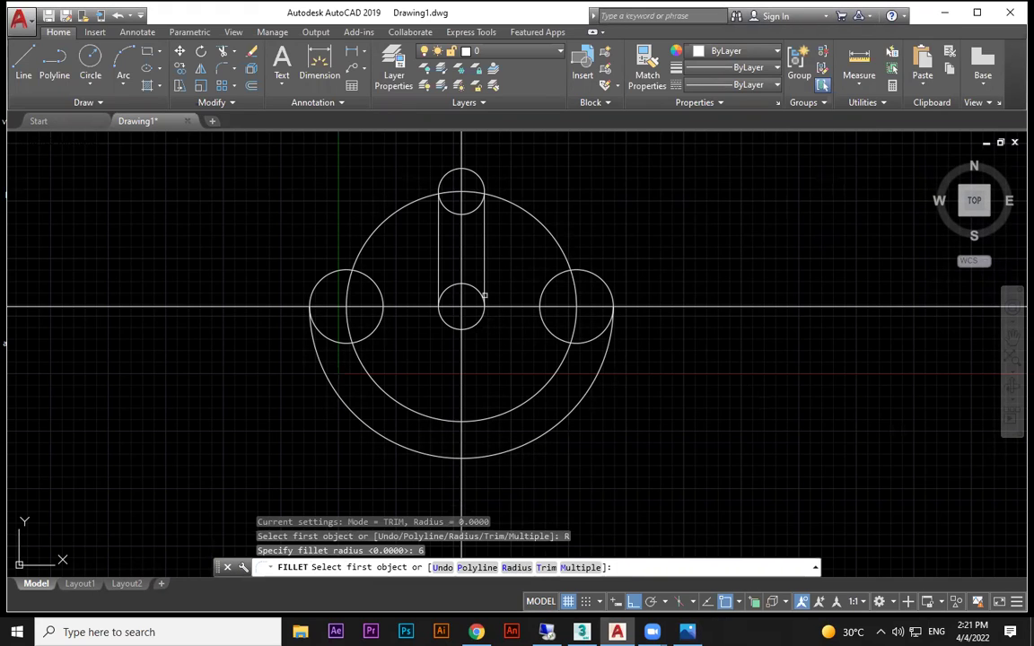
{"action": "left_click", "coordinate": [484, 269]}
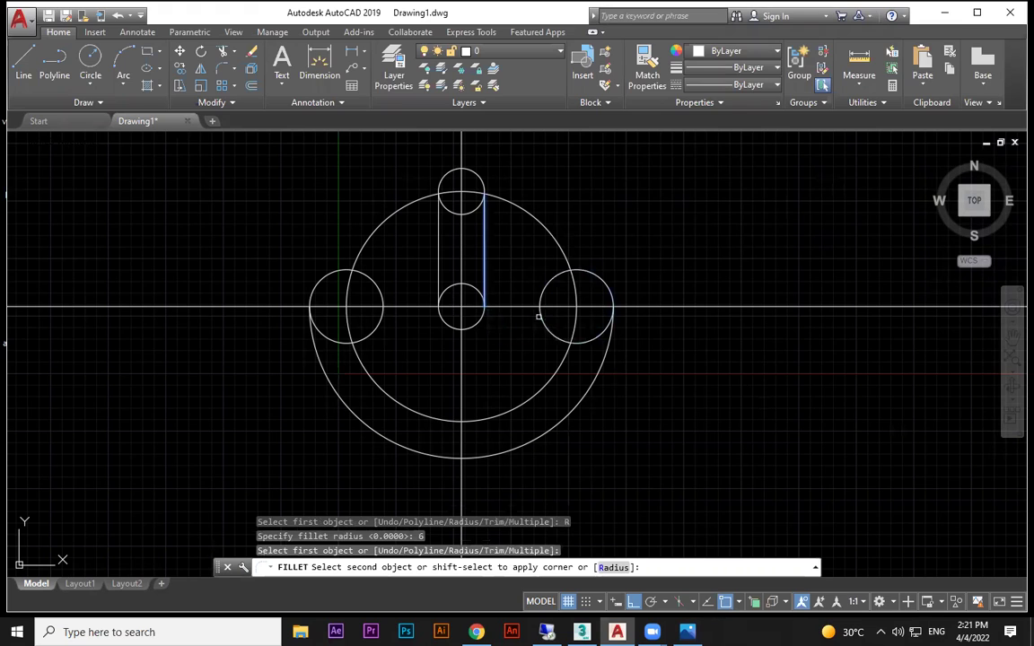
{"action": "left_click", "coordinate": [539, 296]}
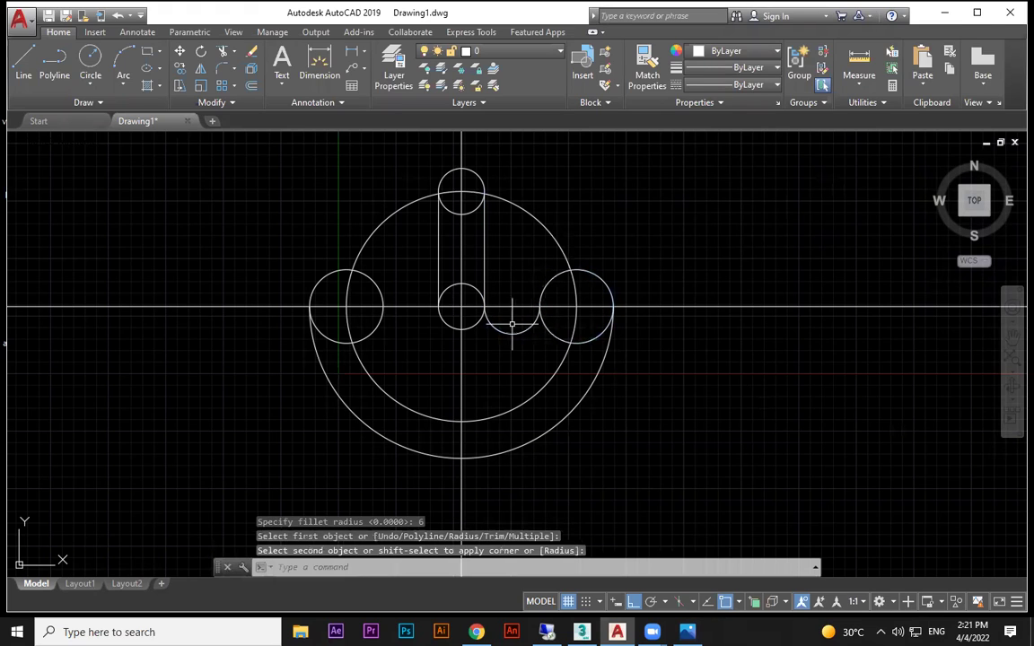
- Fillet the slot's left vertical line to the left radius 8 circle with the same radius of 6
{"action": "key", "text": "Return"}
{"action": "left_click", "coordinate": [438, 286]}
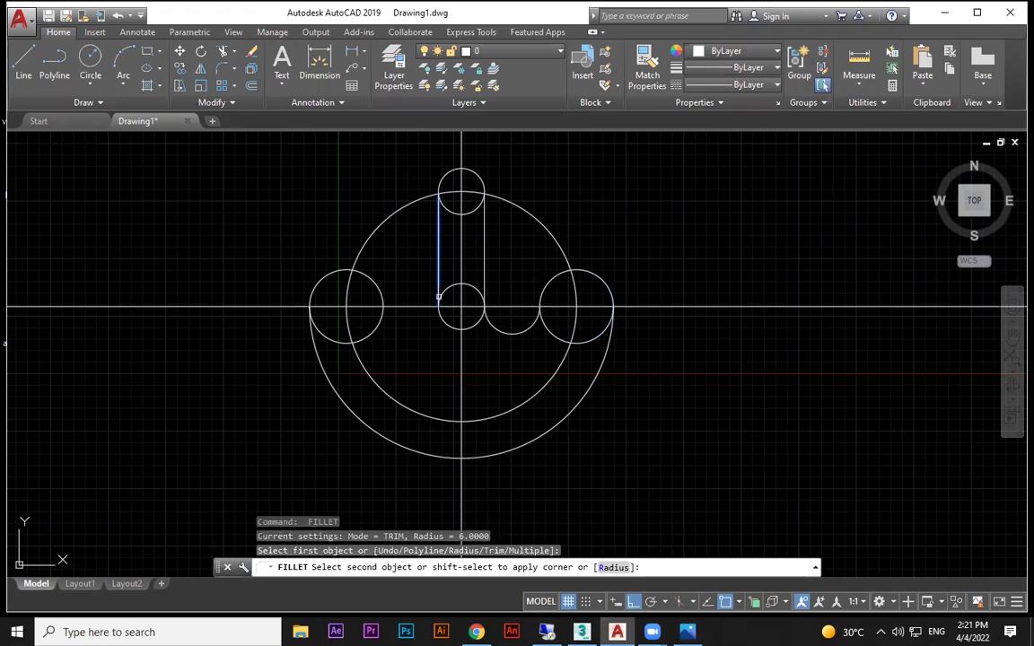
{"action": "left_click", "coordinate": [341, 275]}
{"action": "key", "text": "Escape"}
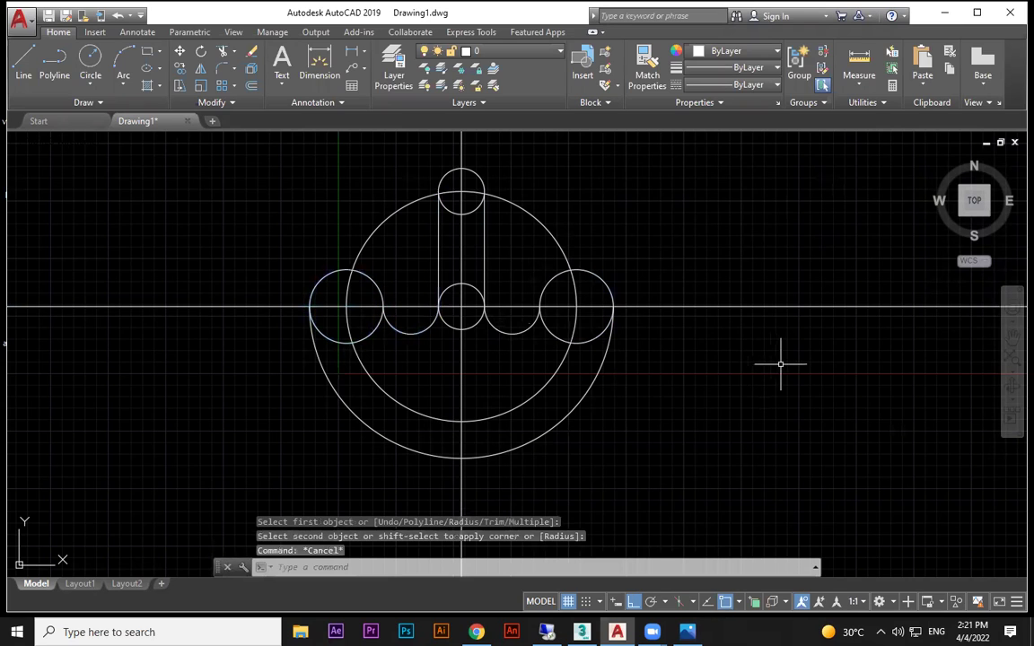
- Trim away the centre radius 5 circle, the lower halves of the top and left circles, and the inner lower arc of the right circle
{"action": "type", "text": "tr"}
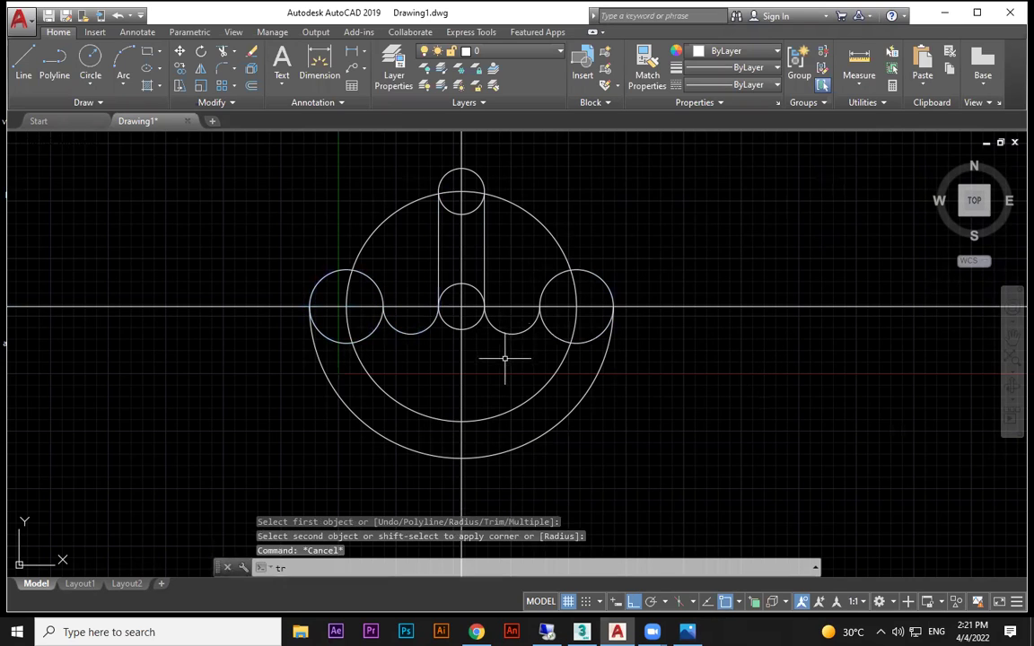
{"action": "key", "text": "Return"}
{"action": "key", "text": "Return"}
{"action": "left_click", "coordinate": [473, 327]}
{"action": "left_click", "coordinate": [476, 287]}
{"action": "left_click", "coordinate": [453, 210]}
{"action": "left_click_drag", "start_coordinate": [382, 330], "coordinate": [330, 341]}
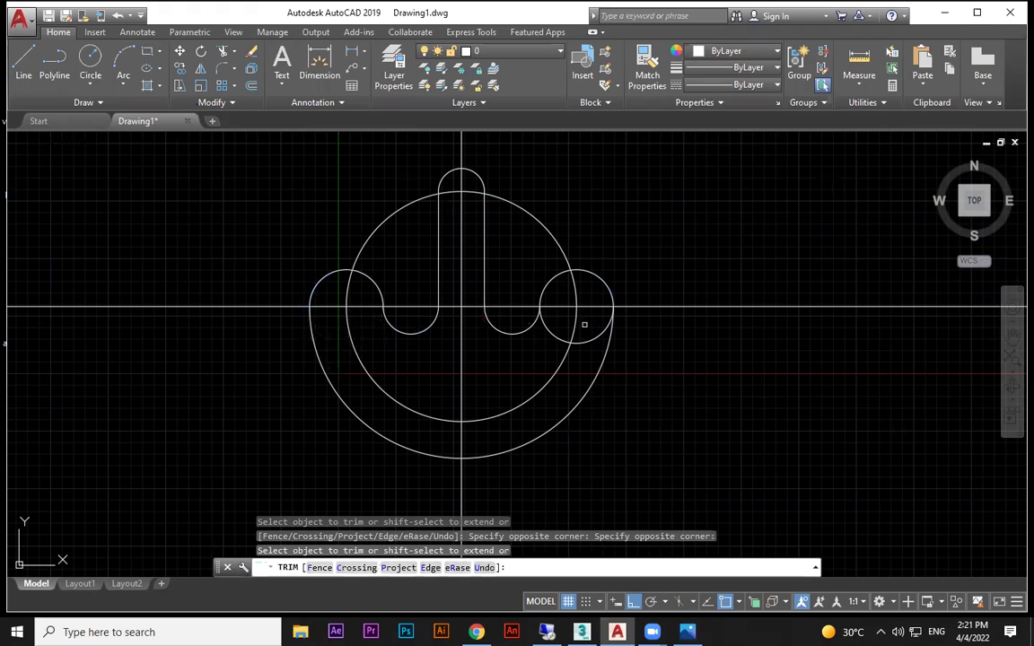
{"action": "left_click", "coordinate": [554, 331]}
{"action": "left_click", "coordinate": [547, 325]}
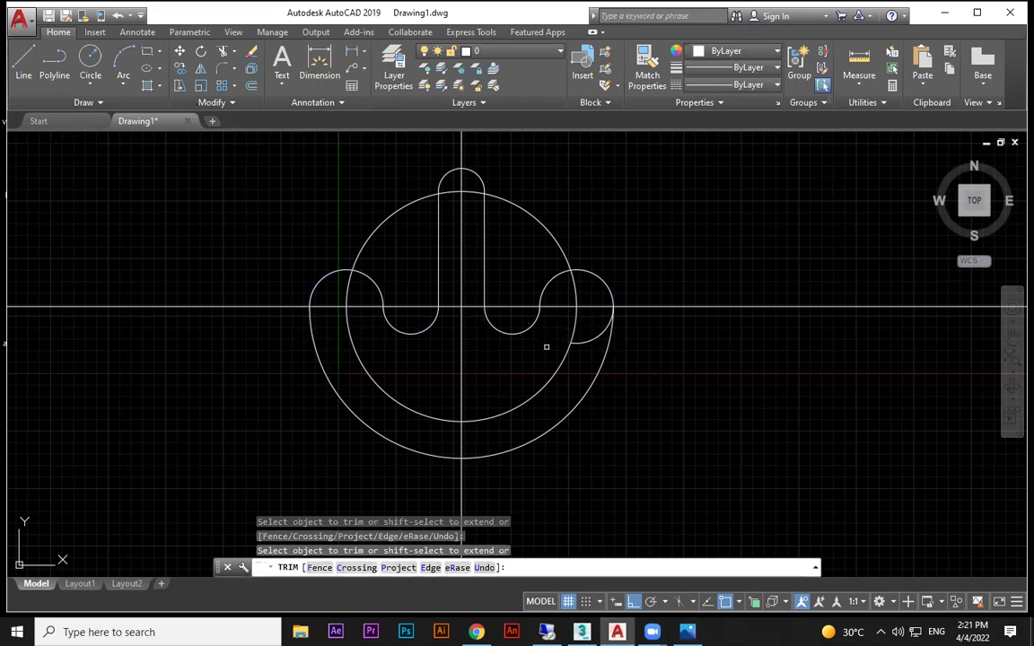
{"action": "scroll", "coordinate": [546, 347], "scroll_direction": "down", "scroll_amount": 5}
{"action": "key", "text": "Escape"}
- Check the reference image, then draw a 90-diameter circle centred on the intersection of the construction lines
{"action": "left_click", "coordinate": [687, 632]}
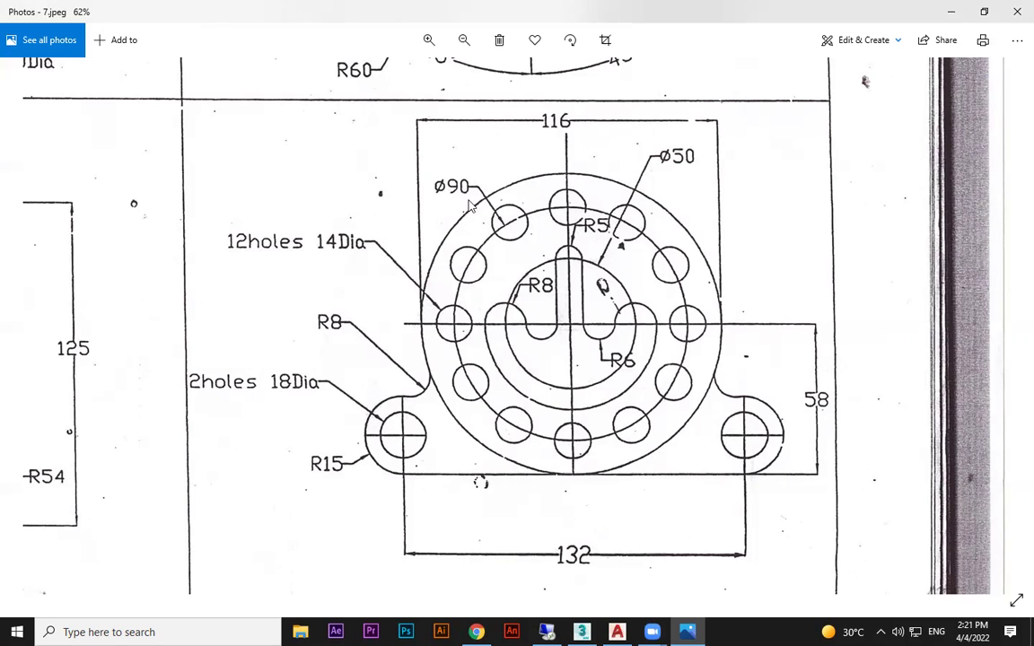
{"action": "left_click", "coordinate": [617, 633]}
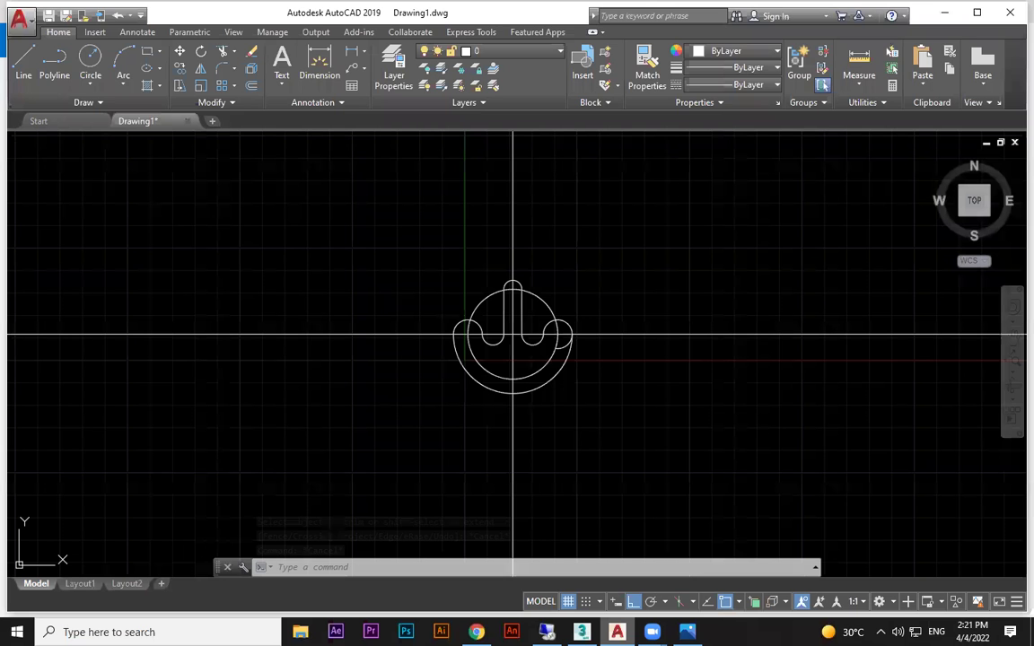
{"action": "left_click", "coordinate": [90, 85]}
{"action": "left_click", "coordinate": [122, 141]}
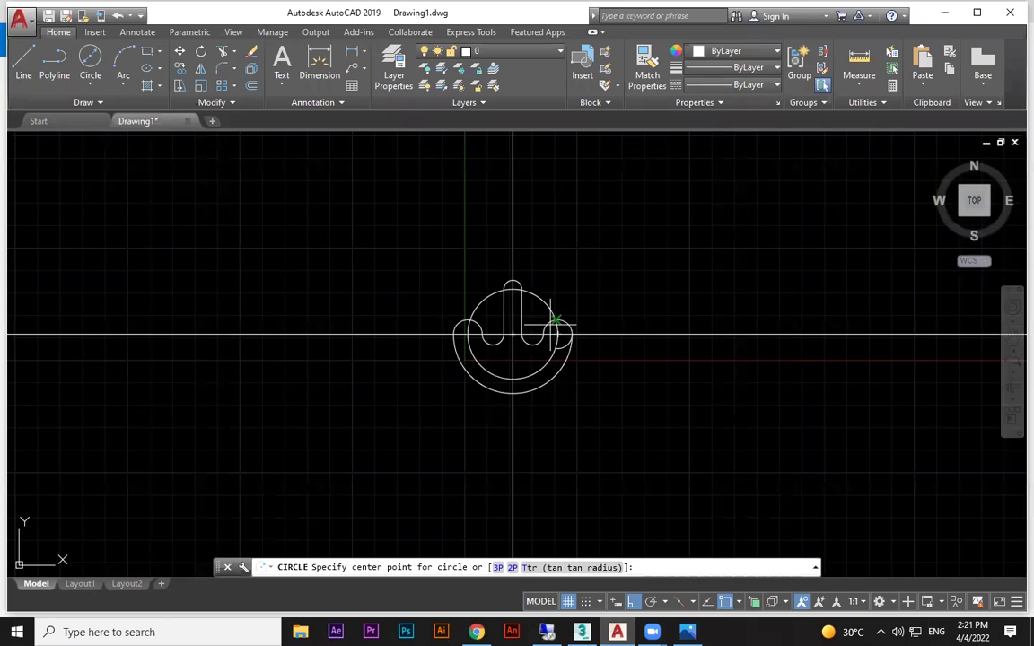
{"action": "left_click", "coordinate": [511, 334]}
{"action": "type", "text": "90"}
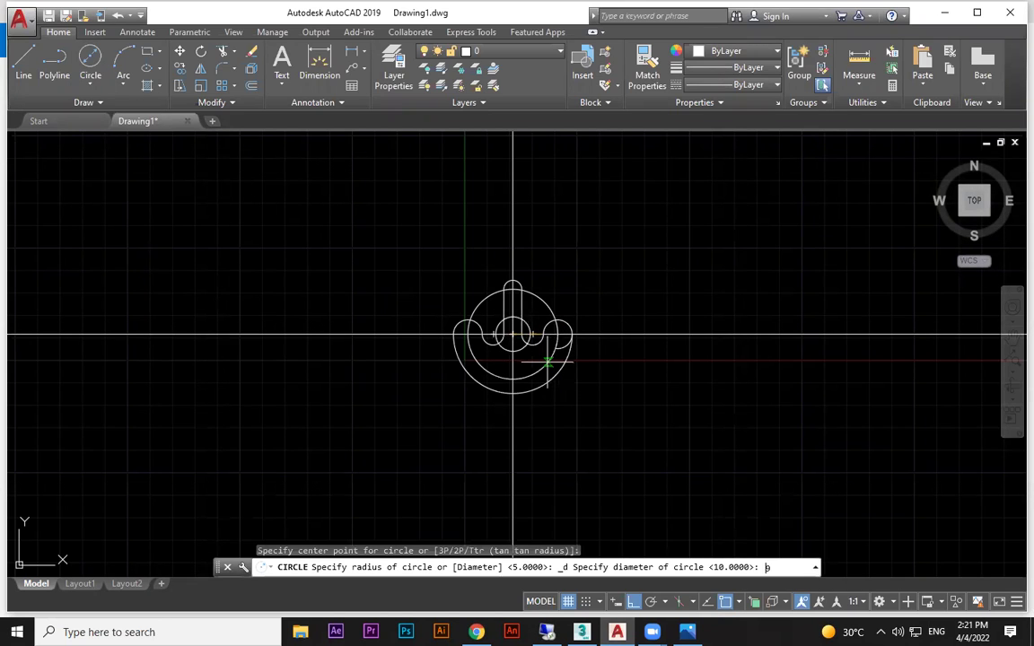
{"action": "key", "text": "Return"}
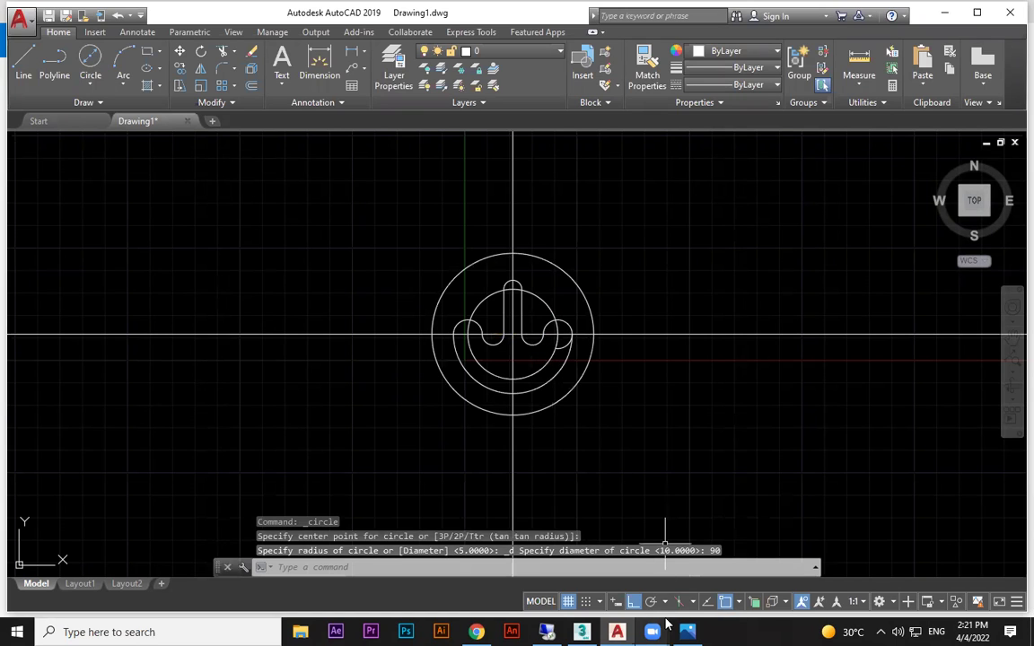
- Check the hole size in the reference image and draw a 14-diameter circle on the right quadrant of the 90-diameter circle
{"action": "key", "text": "alt+Tab"}
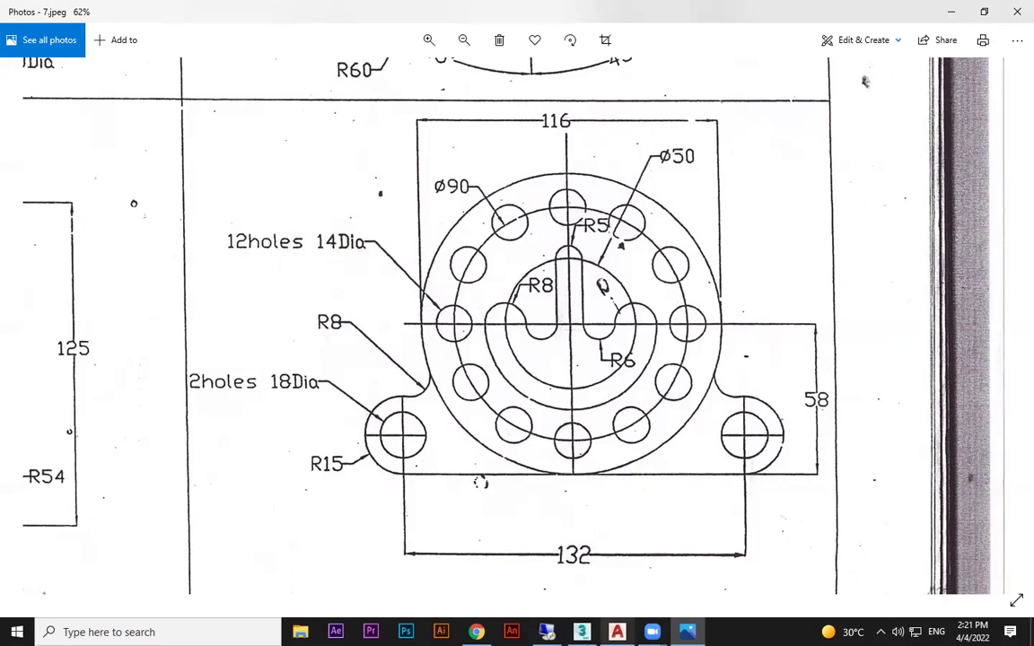
{"action": "left_click", "coordinate": [617, 632]}
{"action": "left_click", "coordinate": [90, 62]}
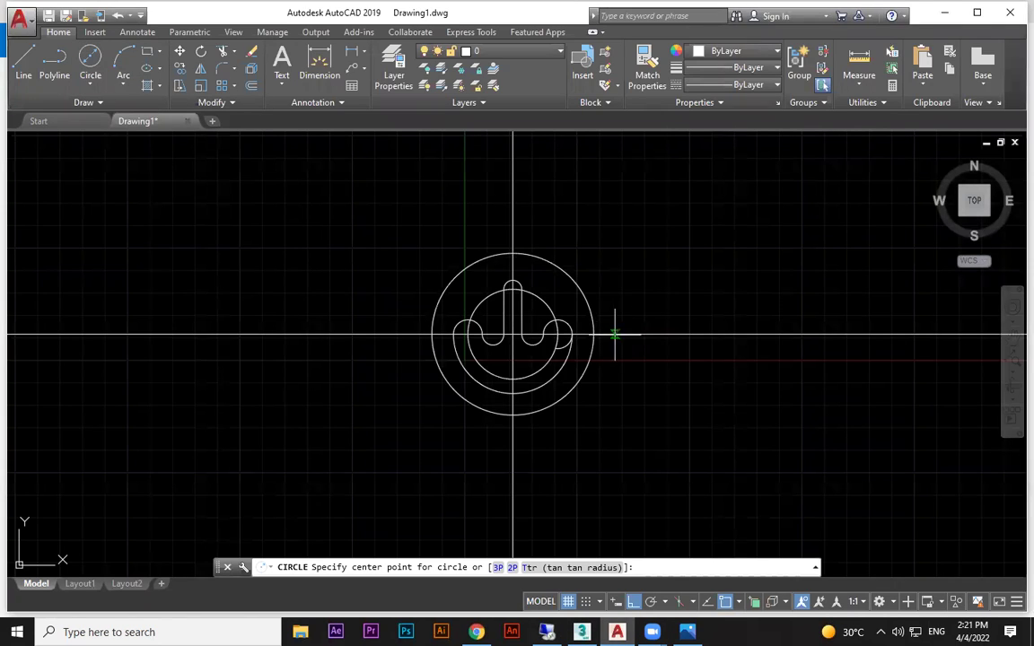
{"action": "left_click", "coordinate": [593, 335]}
{"action": "type", "text": "d"}
{"action": "key", "text": "Return"}
{"action": "type", "text": "14"}
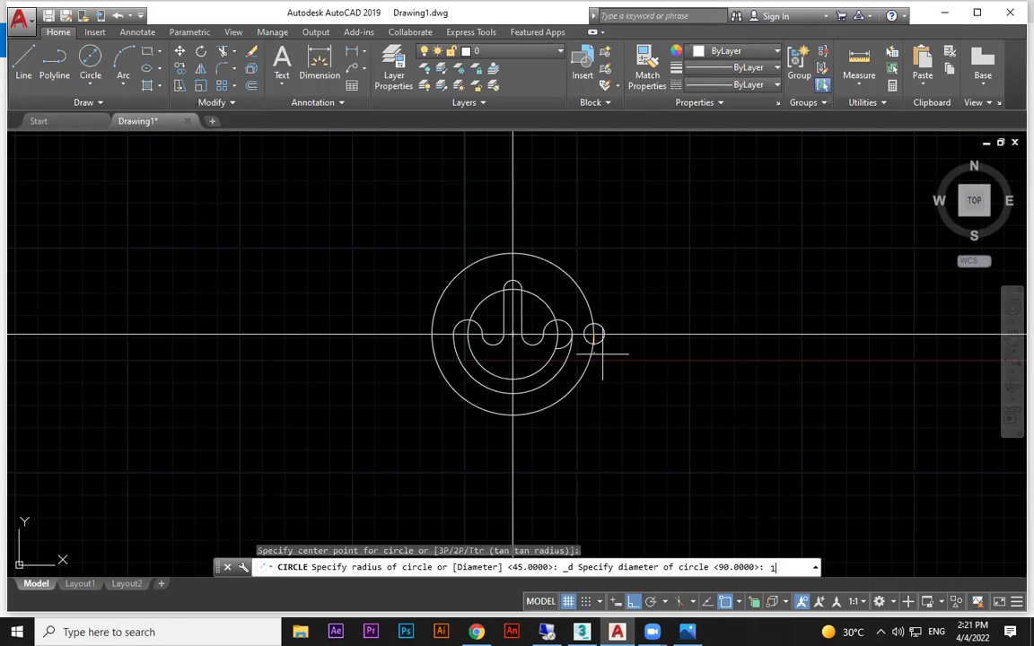
{"action": "key", "text": "Return"}
- Trim off the leftover lower arc of the right radius 8 circle
{"action": "scroll", "coordinate": [553, 353], "scroll_direction": "up", "scroll_amount": 2}
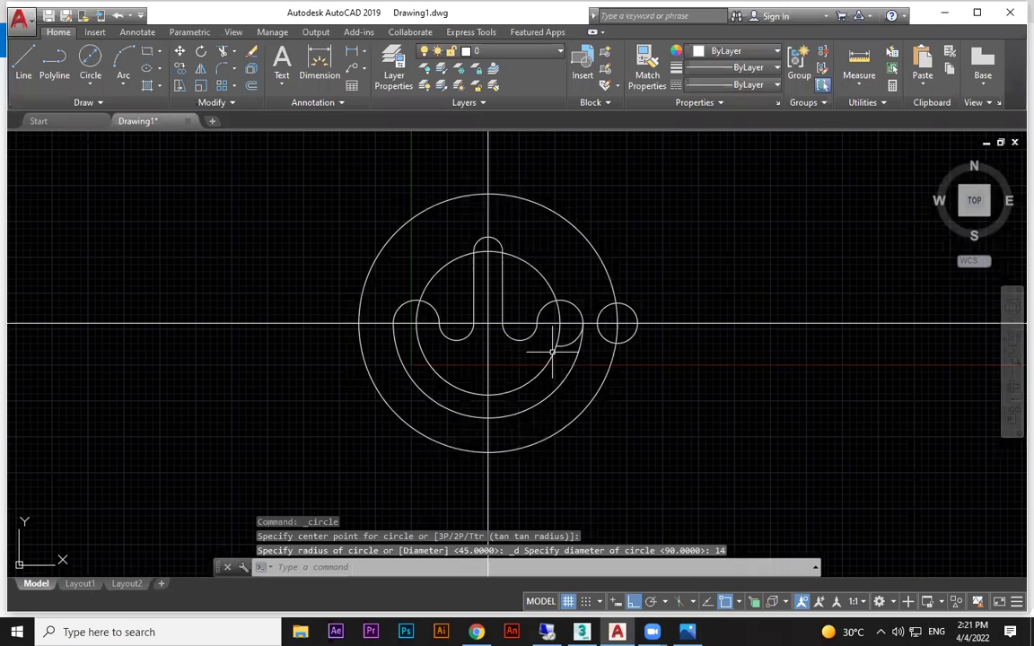
{"action": "scroll", "coordinate": [553, 353], "scroll_direction": "up", "scroll_amount": 2}
{"action": "type", "text": "tr"}
{"action": "key", "text": "Return"}
{"action": "key", "text": "Return"}
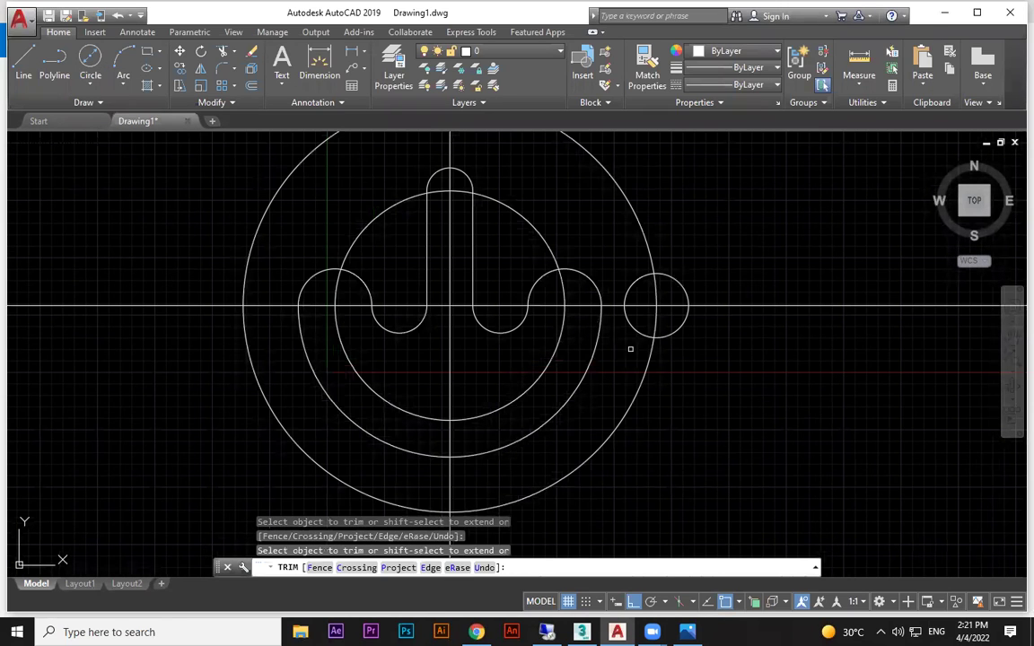
{"action": "key", "text": "Escape"}
{"action": "scroll", "coordinate": [706, 368], "scroll_direction": "down", "scroll_amount": 2}
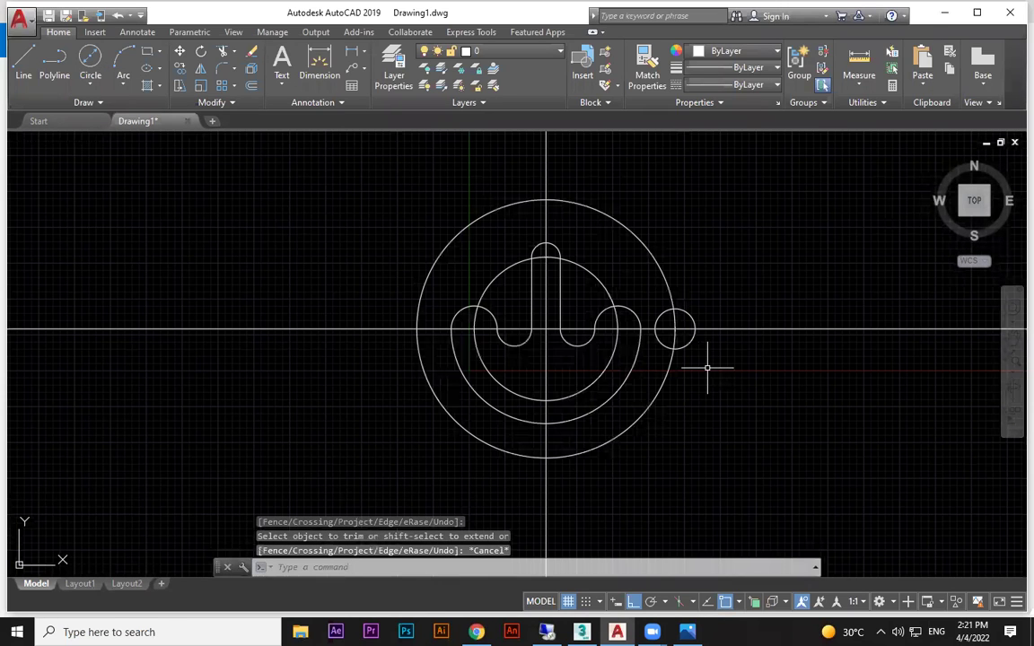
- Polar array the 14-diameter circle around the common centre with 12 items over 360 degrees
{"action": "left_click", "coordinate": [233, 85]}
{"action": "left_click", "coordinate": [260, 168]}
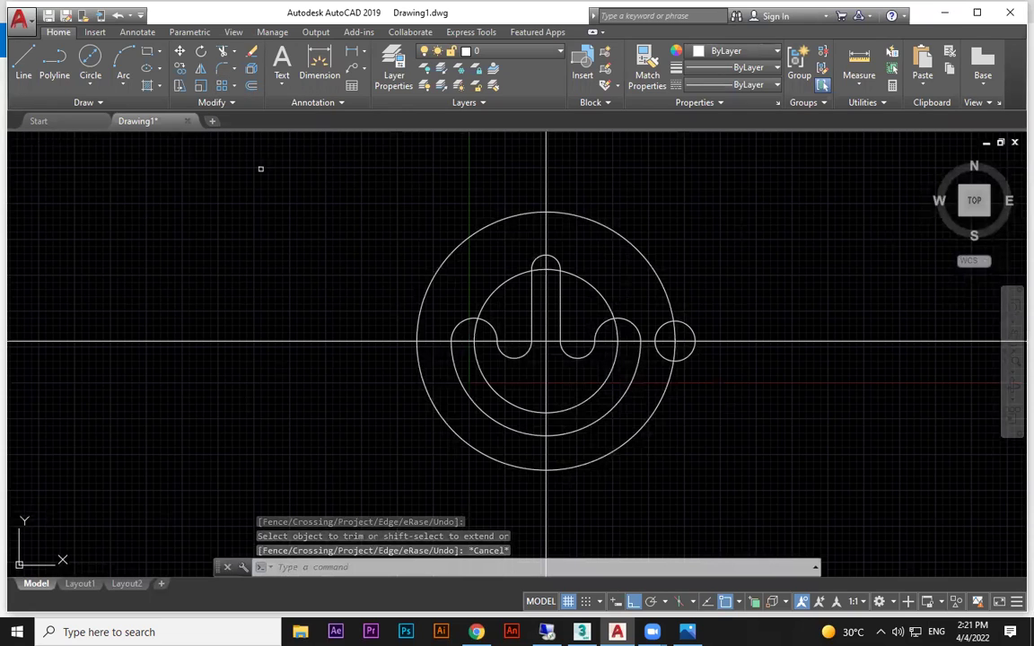
{"action": "left_click", "coordinate": [687, 333]}
{"action": "key", "text": "Return"}
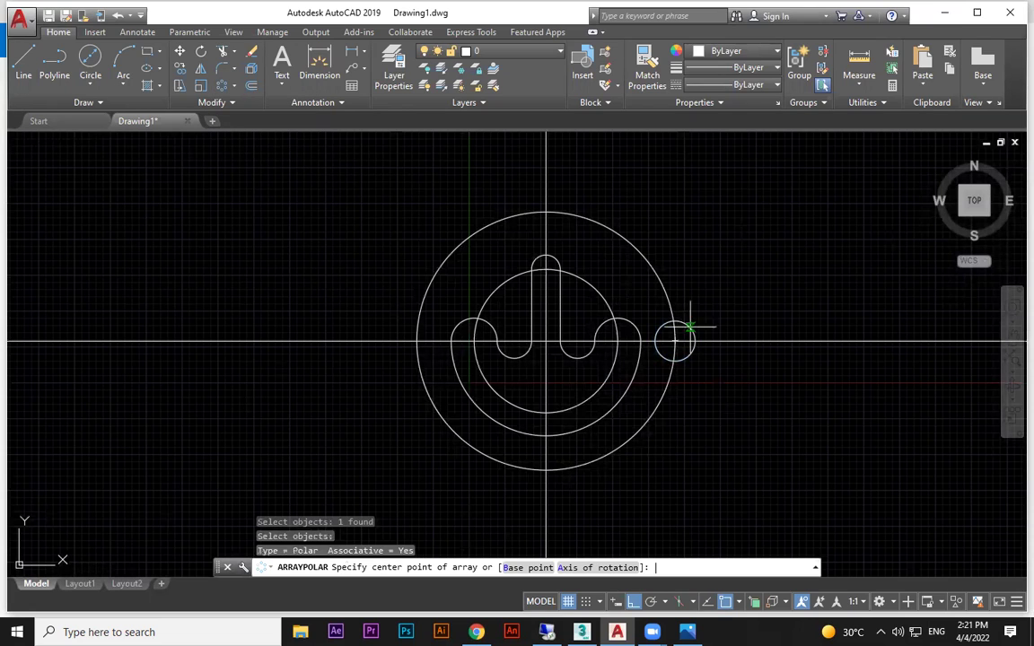
{"action": "left_click", "coordinate": [547, 343]}
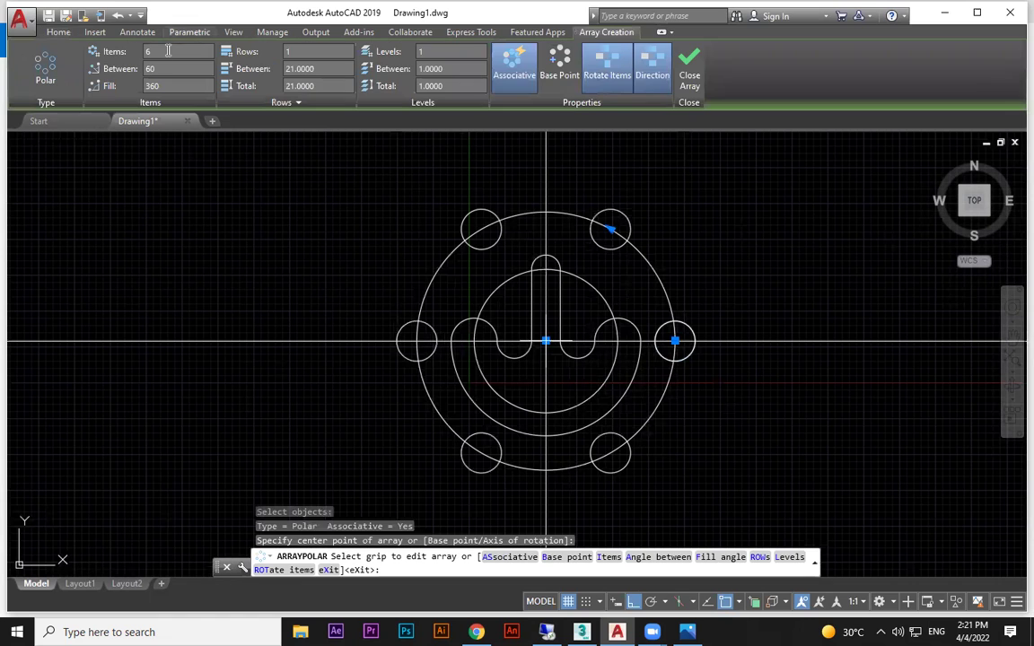
{"action": "left_click", "coordinate": [155, 51]}
{"action": "type", "text": "12"}
{"action": "key", "text": "Return"}
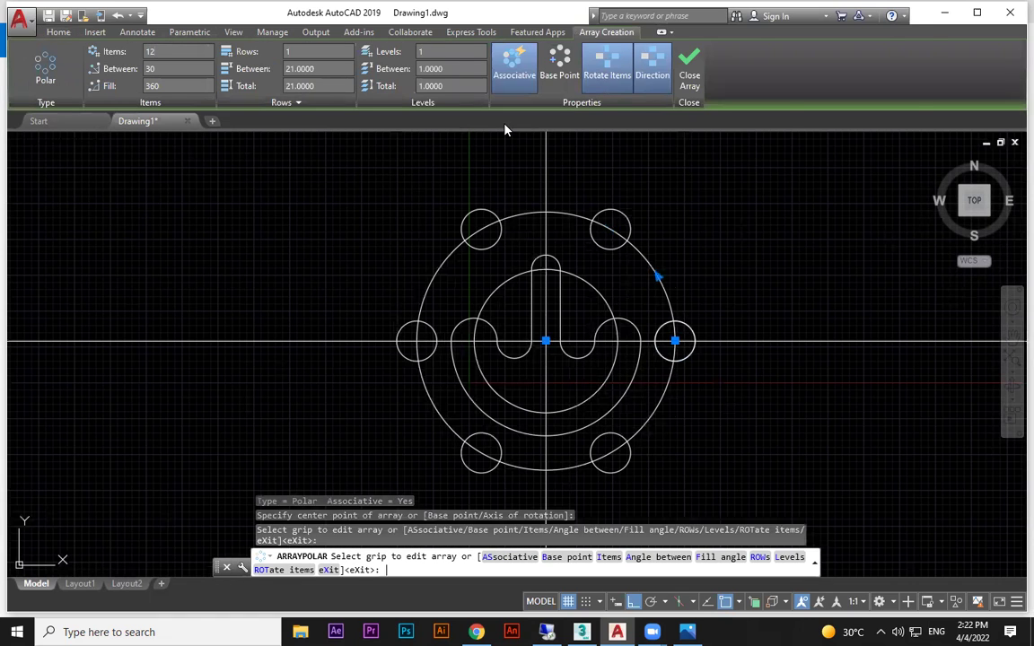
{"action": "key", "text": "Return"}
{"action": "scroll", "coordinate": [750, 323], "scroll_direction": "down", "scroll_amount": 3}
{"action": "scroll", "coordinate": [648, 316], "scroll_direction": "up", "scroll_amount": 3}
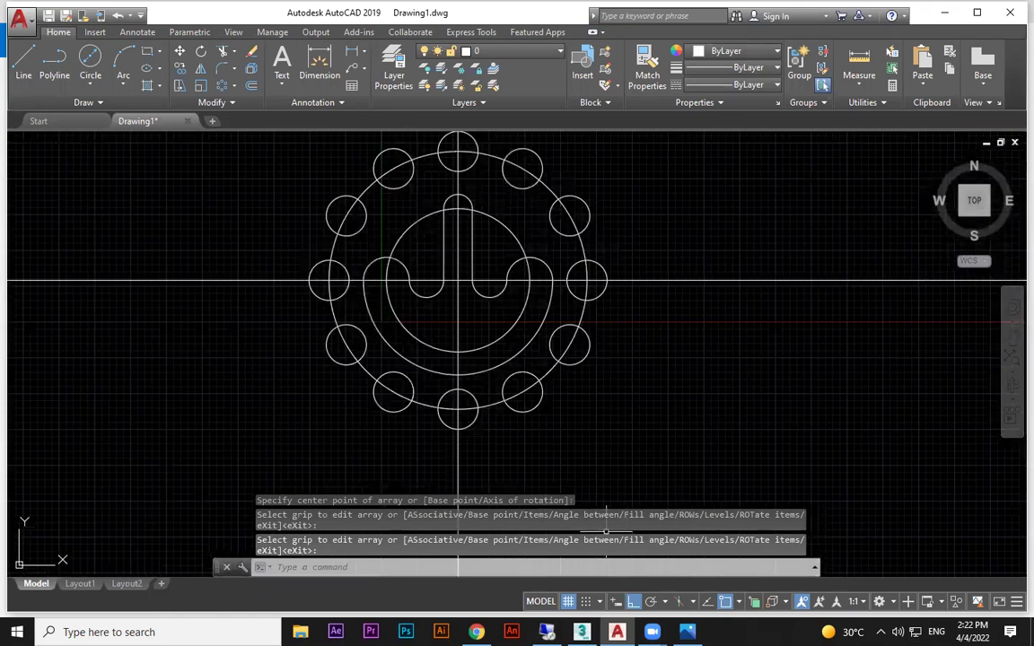
- Check the outer size in the reference image and draw a 116-diameter circle around the common centre
{"action": "key", "text": "alt+Tab"}
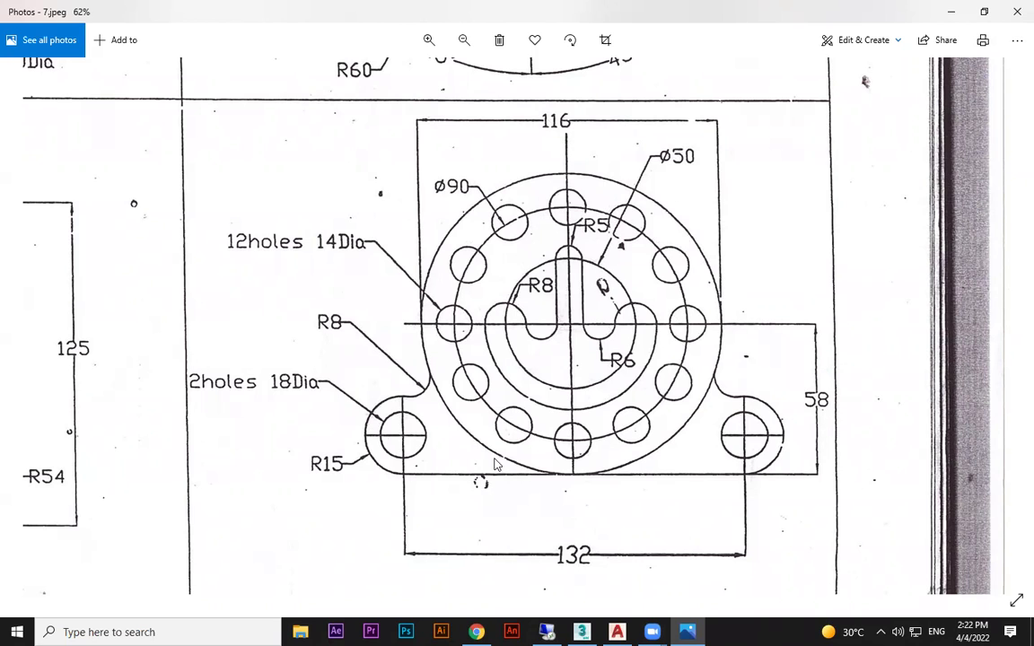
{"action": "left_click", "coordinate": [617, 632]}
{"action": "left_click", "coordinate": [90, 63]}
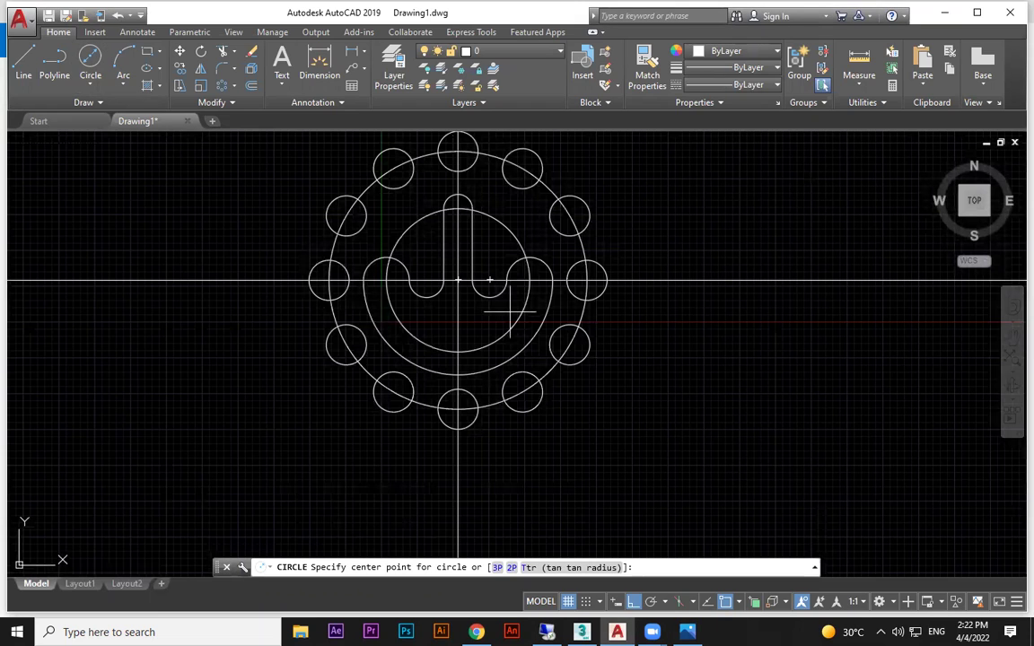
{"action": "left_click", "coordinate": [458, 281]}
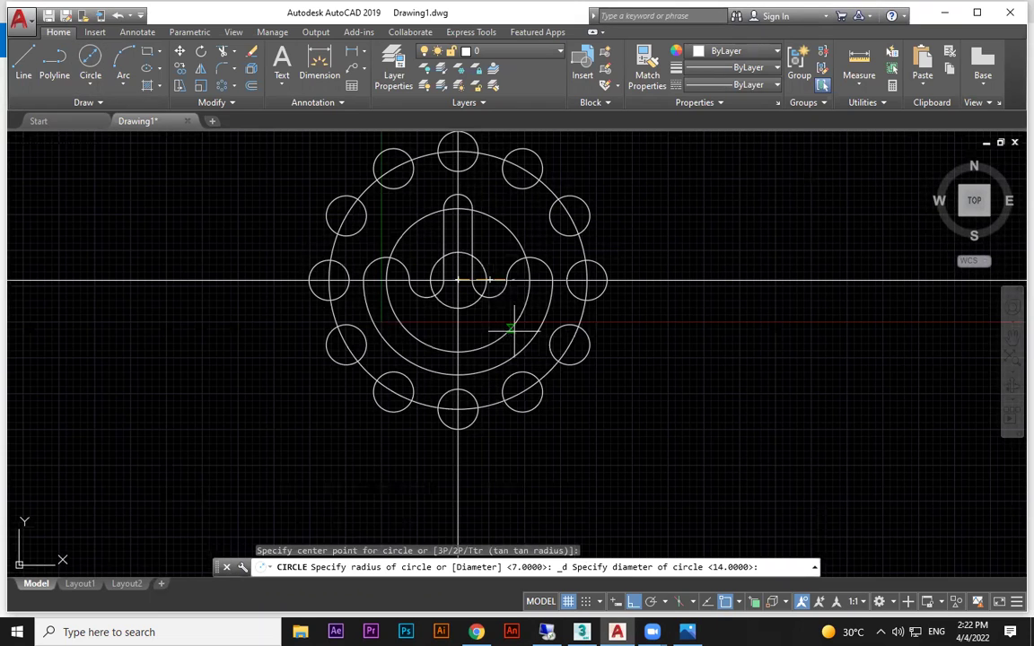
{"action": "key", "text": "Return"}
{"action": "scroll", "coordinate": [526, 329], "scroll_direction": "down", "scroll_amount": 2}
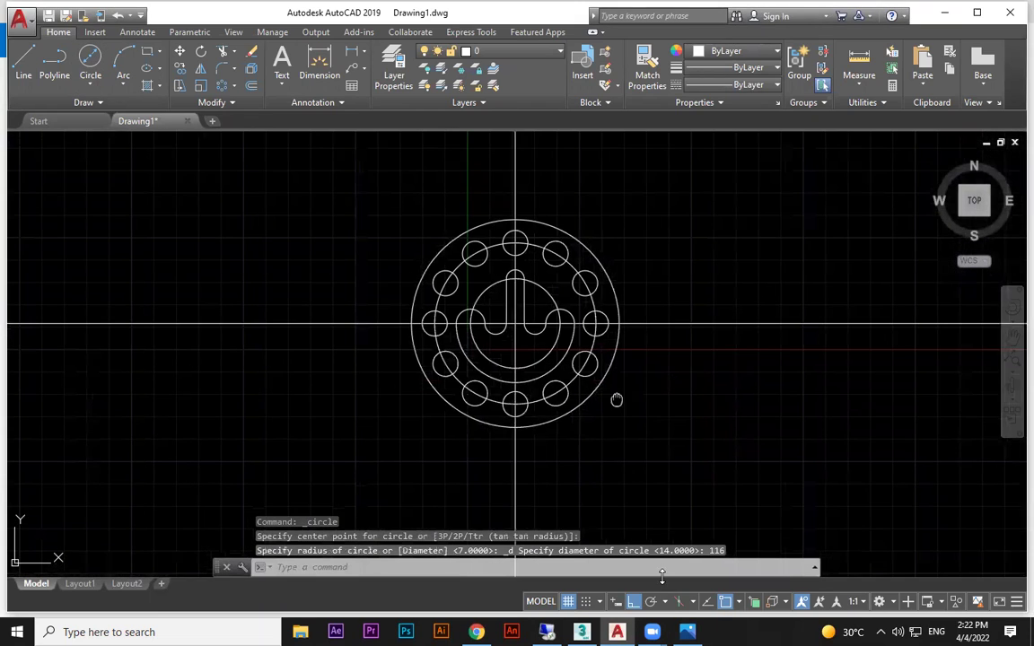
- Check the base height in the reference image and offset the horizontal construction line 58 downward
{"action": "key", "text": "alt+Tab"}
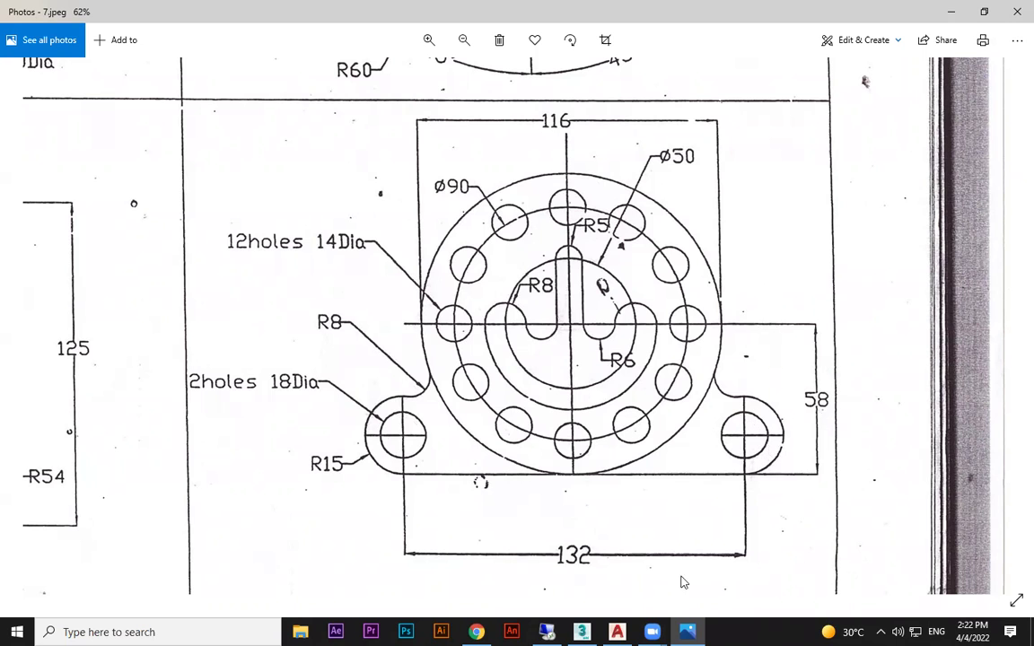
{"action": "left_click", "coordinate": [616, 632]}
{"action": "type", "text": "o"}
{"action": "key", "text": "Return"}
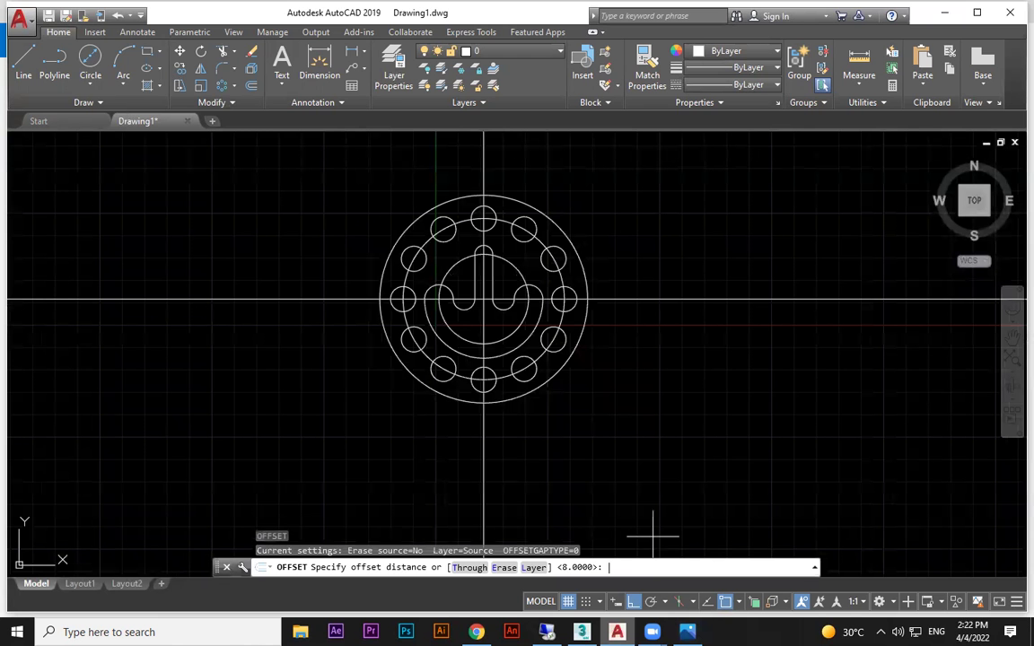
{"action": "key", "text": "Return"}
{"action": "left_click", "coordinate": [686, 301]}
{"action": "left_click", "coordinate": [691, 395]}
{"action": "key", "text": "Escape"}
- Check the lug hole spacing in the reference image and offset the vertical centre line 61 to both sides
{"action": "left_click", "coordinate": [687, 632]}
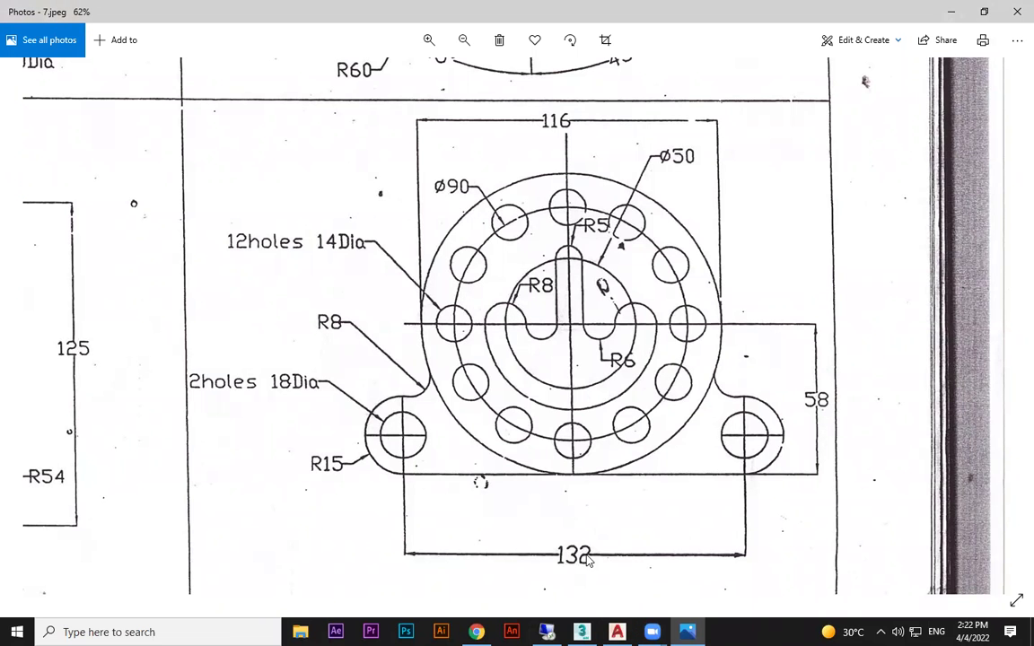
{"action": "left_click", "coordinate": [617, 632]}
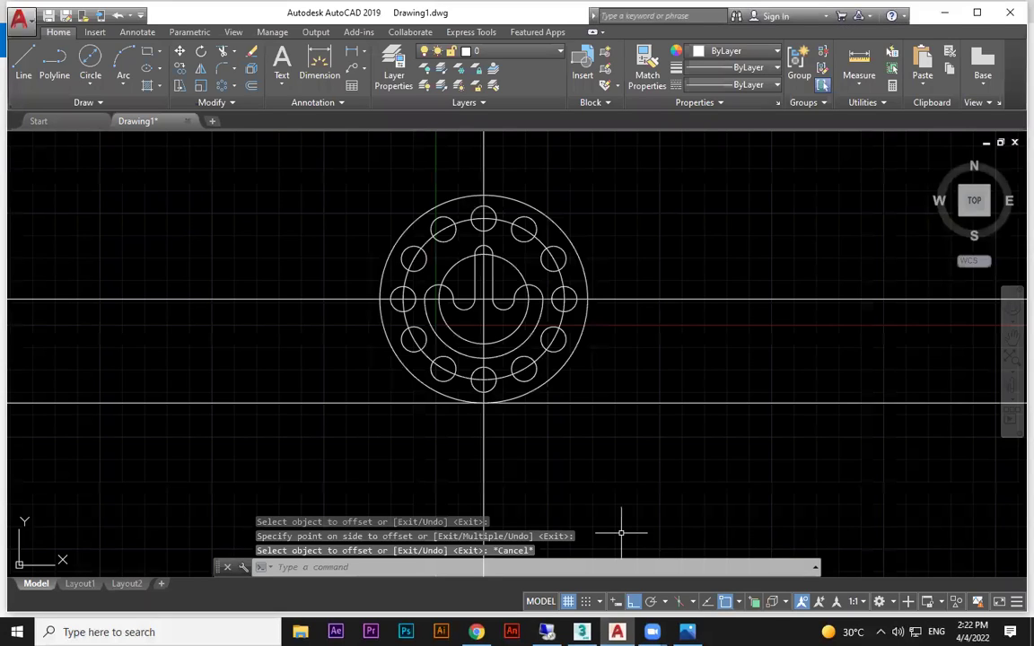
{"action": "type", "text": "o"}
{"action": "key", "text": "Return"}
{"action": "type", "text": "61"}
{"action": "key", "text": "Return"}
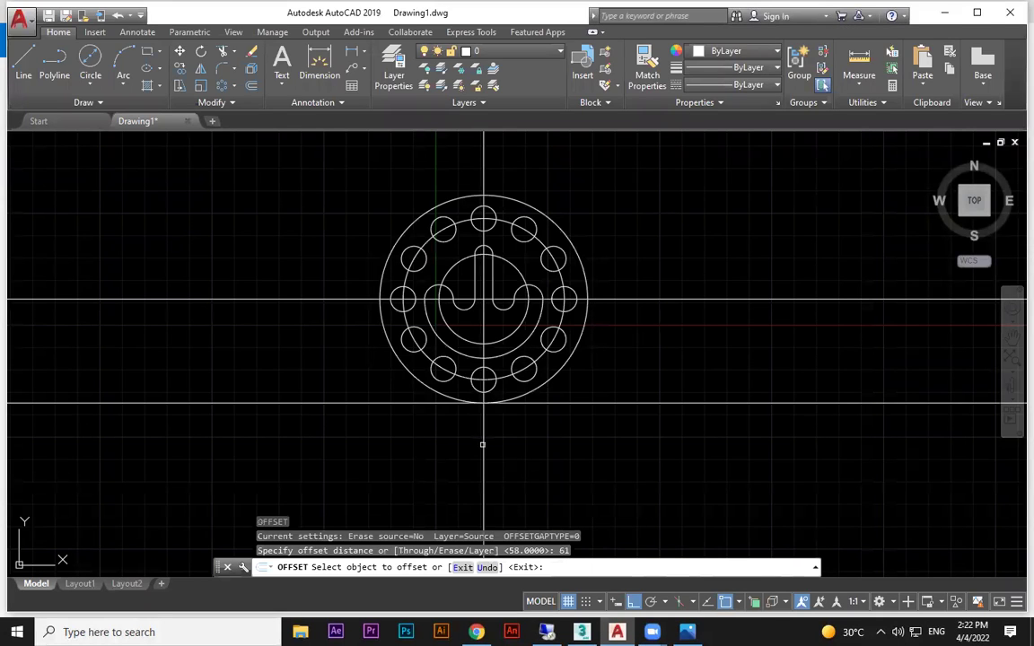
{"action": "left_click", "coordinate": [482, 445]}
{"action": "left_click", "coordinate": [496, 445]}
{"action": "left_click", "coordinate": [482, 445]}
{"action": "left_click", "coordinate": [461, 445]}
{"action": "key", "text": "Escape"}
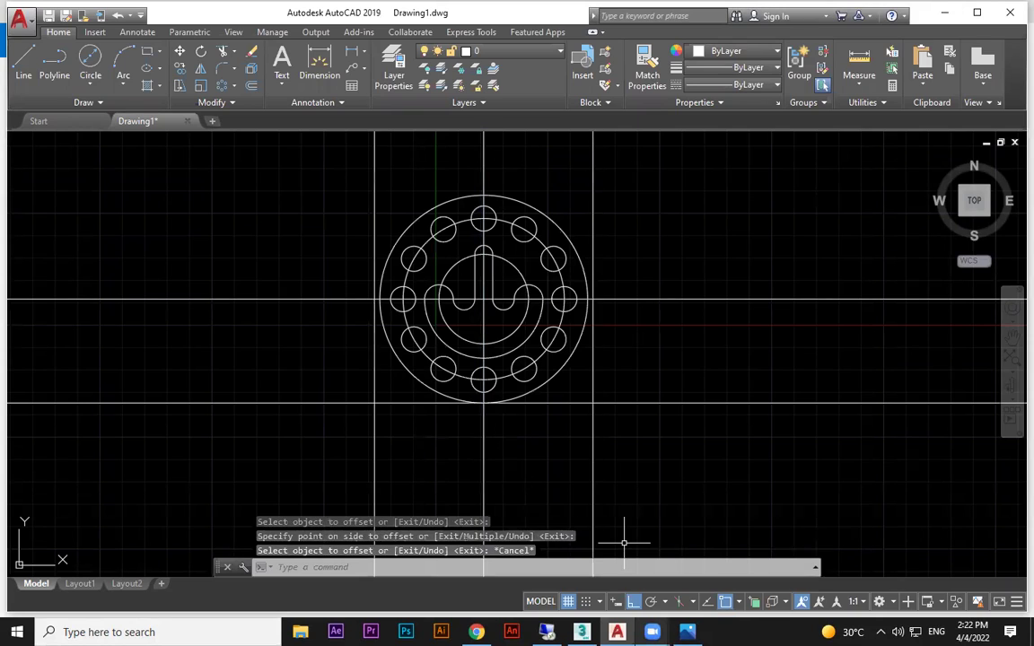
- Check the lug height in the reference image and offset the base construction line 15 upward
{"action": "key", "text": "alt+Tab"}
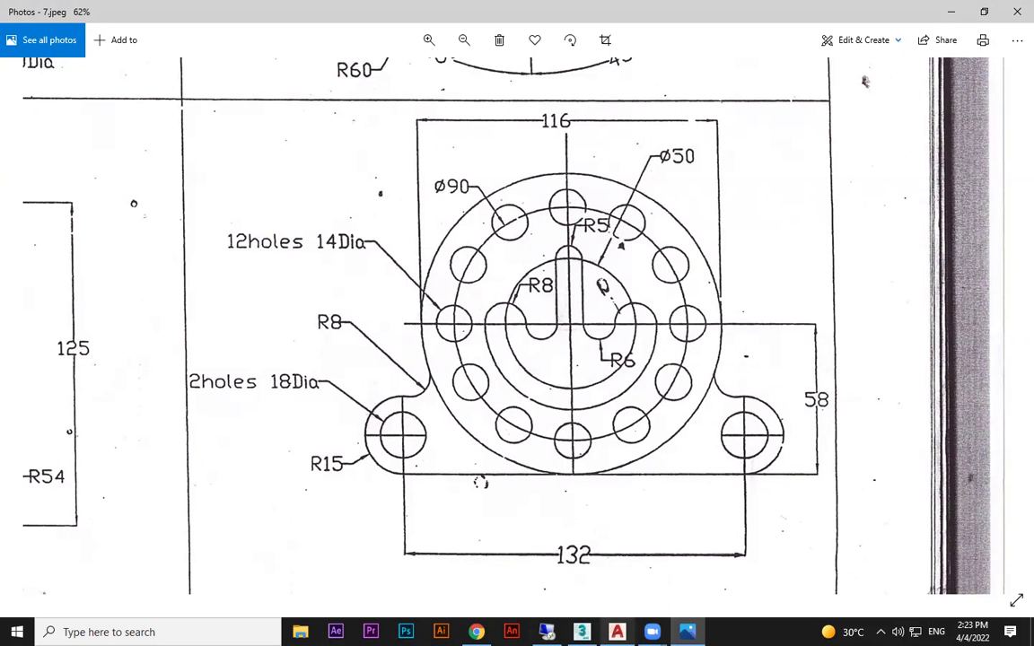
{"action": "left_click", "coordinate": [617, 632]}
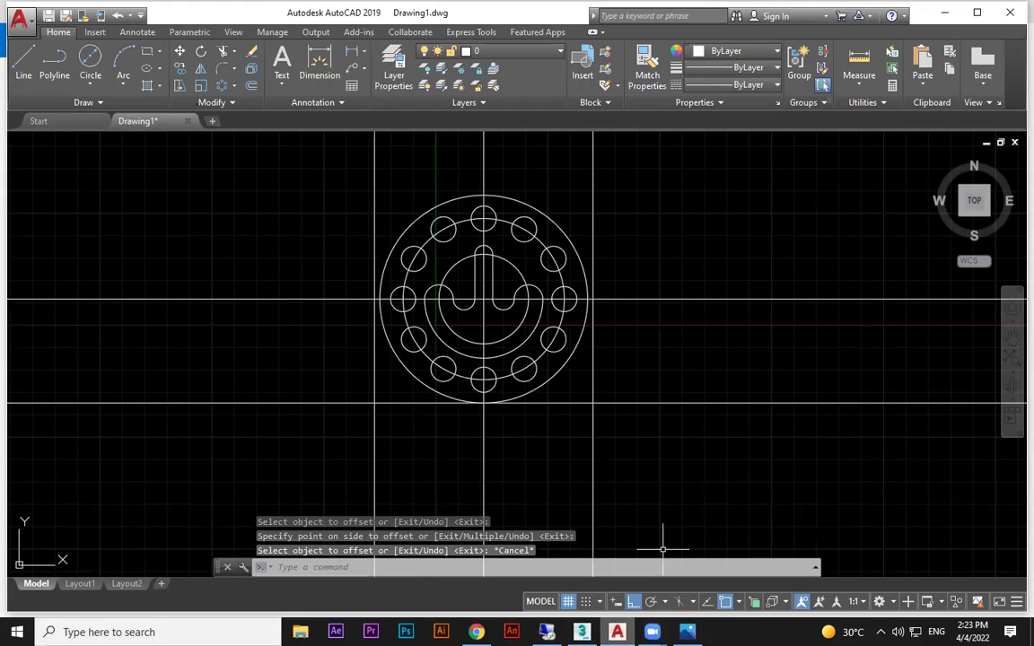
{"action": "key", "text": "alt+Tab"}
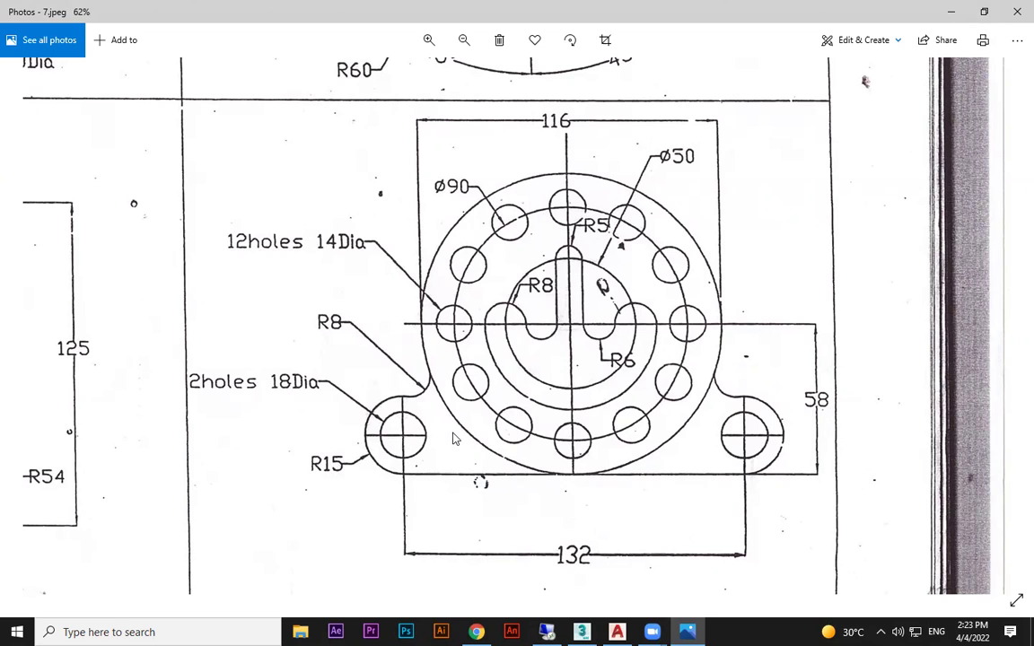
{"action": "left_click", "coordinate": [628, 629]}
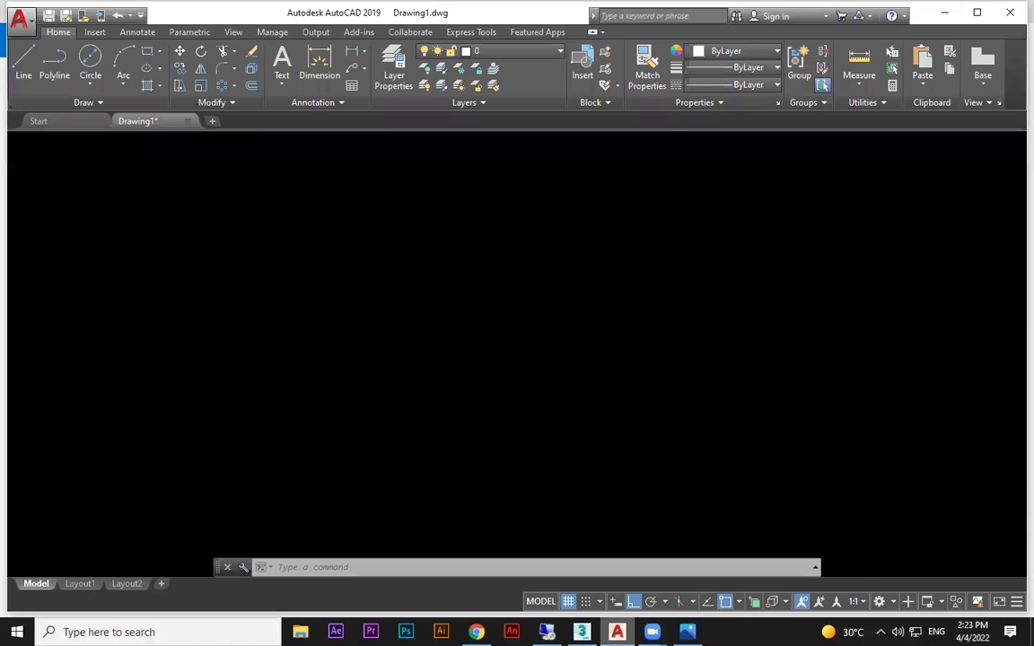
{"action": "type", "text": "15"}
{"action": "key", "text": "Return"}
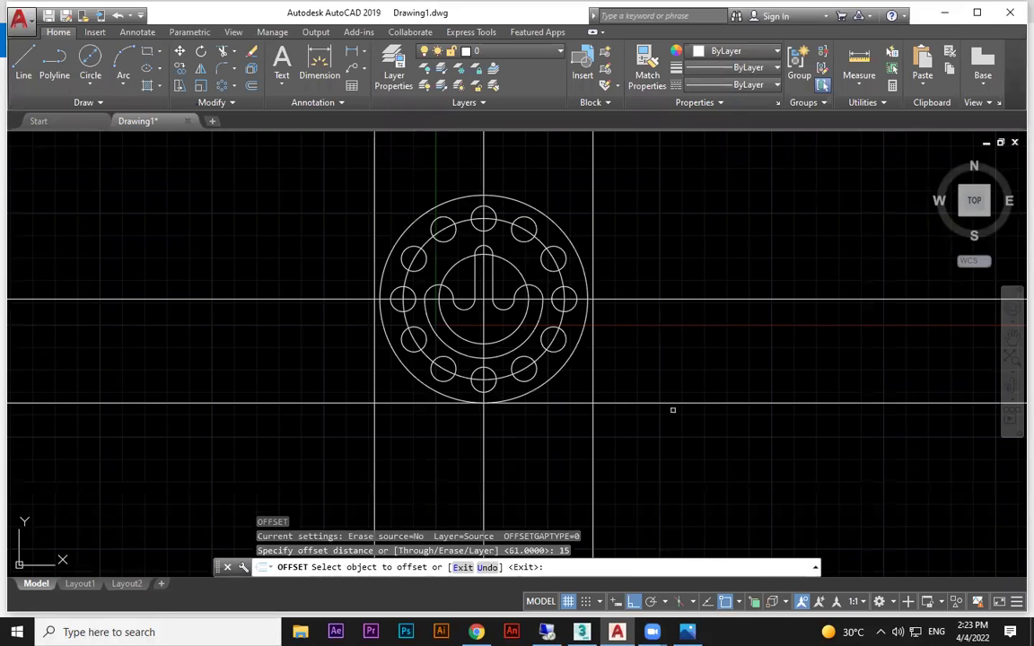
{"action": "left_click", "coordinate": [652, 402]}
{"action": "left_click", "coordinate": [659, 355]}
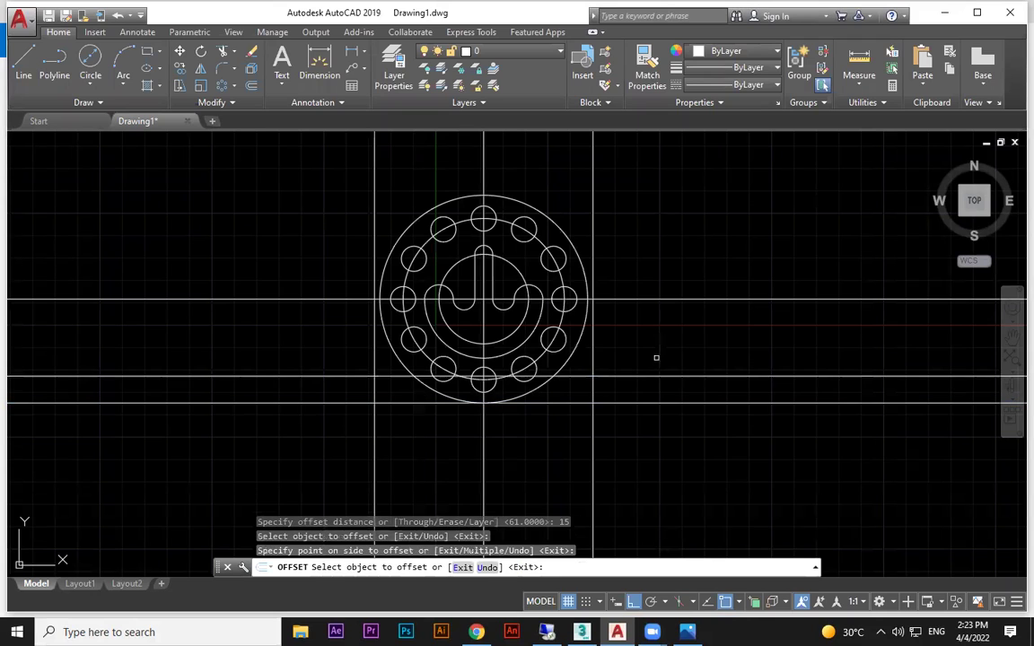
{"action": "key", "text": "Escape"}
- Check the lug hole size in the reference image and draw an 18-diameter circle at the right lug centre and an 18-radius circle at the left
{"action": "key", "text": "alt+Tab"}
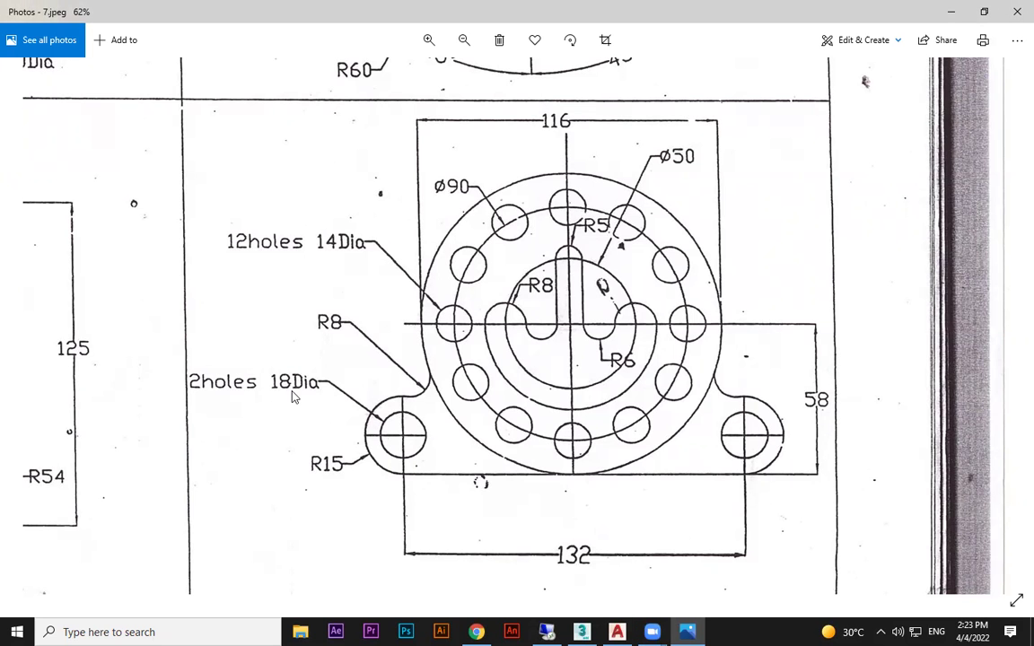
{"action": "left_click", "coordinate": [616, 632]}
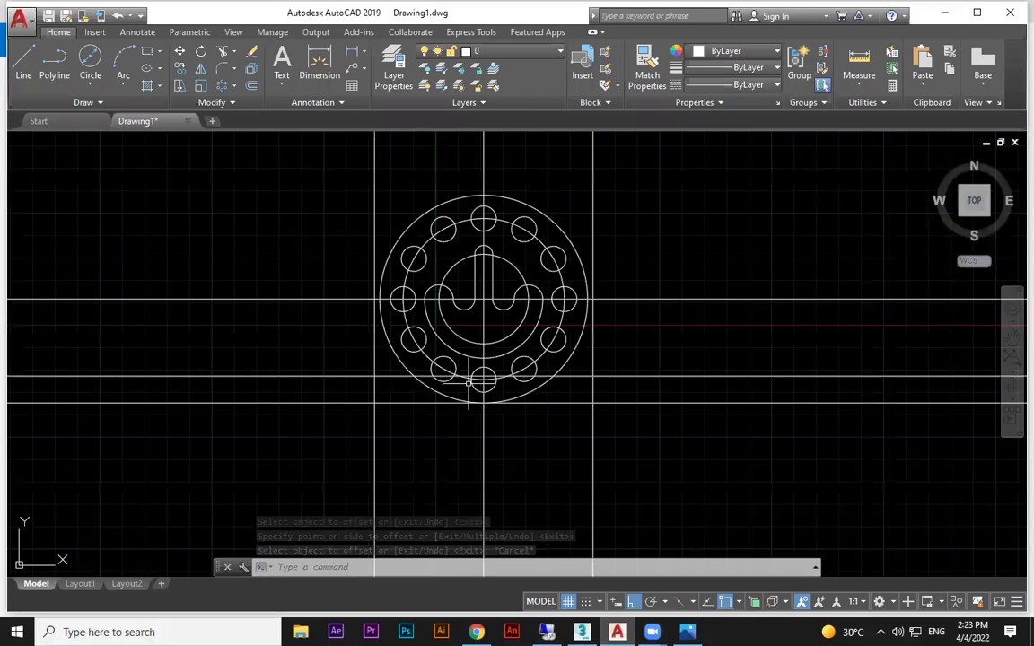
{"action": "left_click", "coordinate": [94, 67]}
{"action": "left_click", "coordinate": [592, 375]}
{"action": "type", "text": "18"}
{"action": "key", "text": "Return"}
{"action": "key", "text": "Return"}
{"action": "left_click", "coordinate": [374, 375]}
{"action": "type", "text": "18"}
{"action": "key", "text": "Return"}
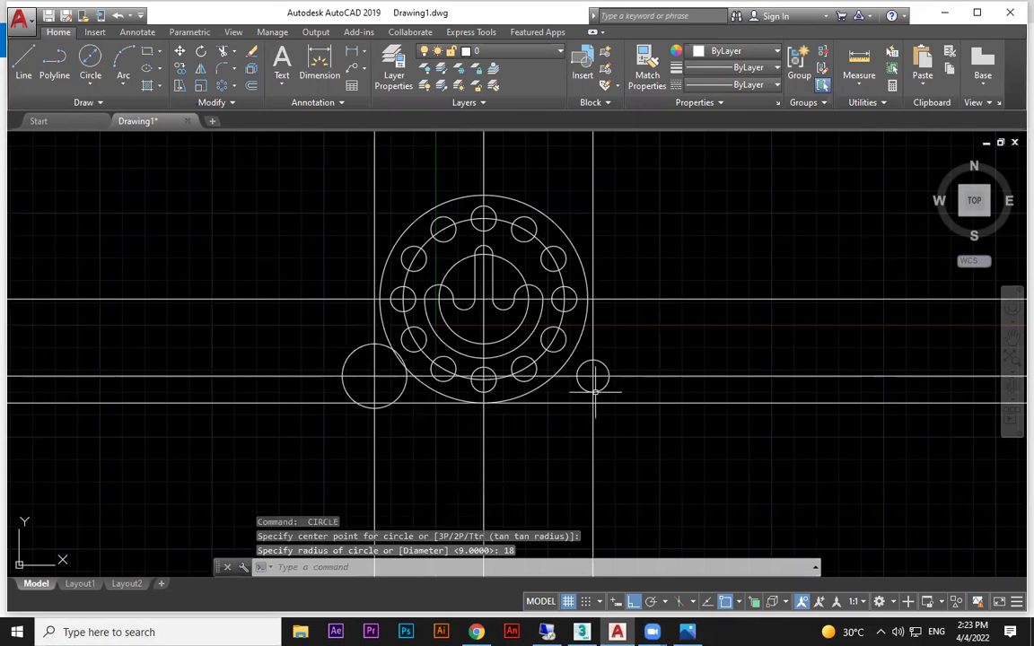
- Erase the right lug circle and draw an 18-diameter hole at the same centre
{"action": "left_click", "coordinate": [571, 356]}
{"action": "left_click", "coordinate": [619, 395]}
{"action": "key", "text": "Delete"}
{"action": "scroll", "coordinate": [628, 388], "scroll_direction": "up", "scroll_amount": 2}
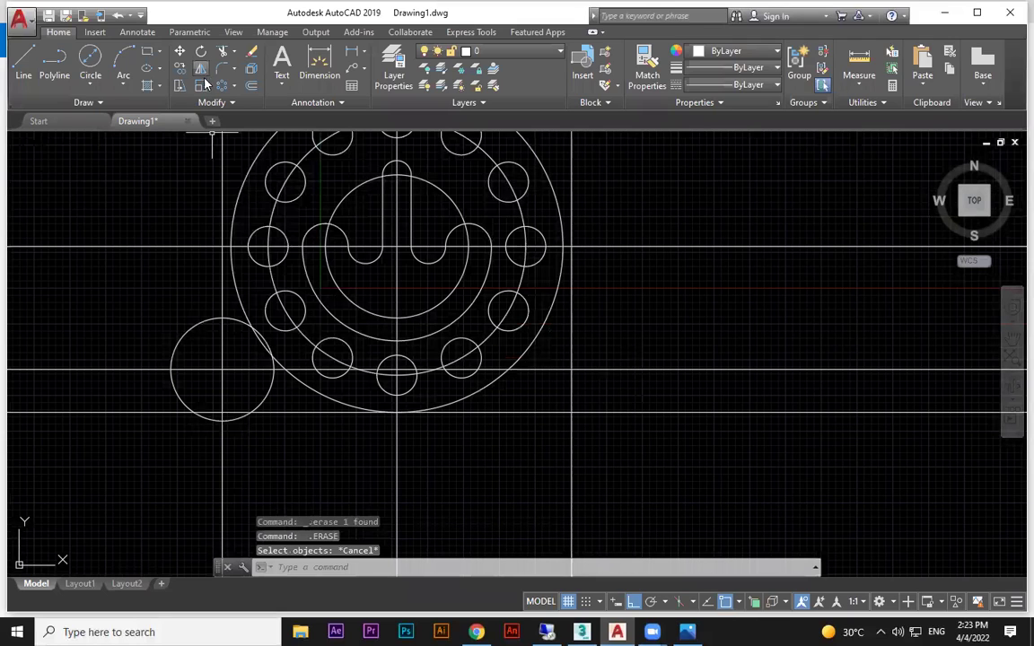
{"action": "left_click", "coordinate": [90, 61]}
{"action": "left_click", "coordinate": [571, 369]}
{"action": "type", "text": "d"}
{"action": "key", "text": "Return"}
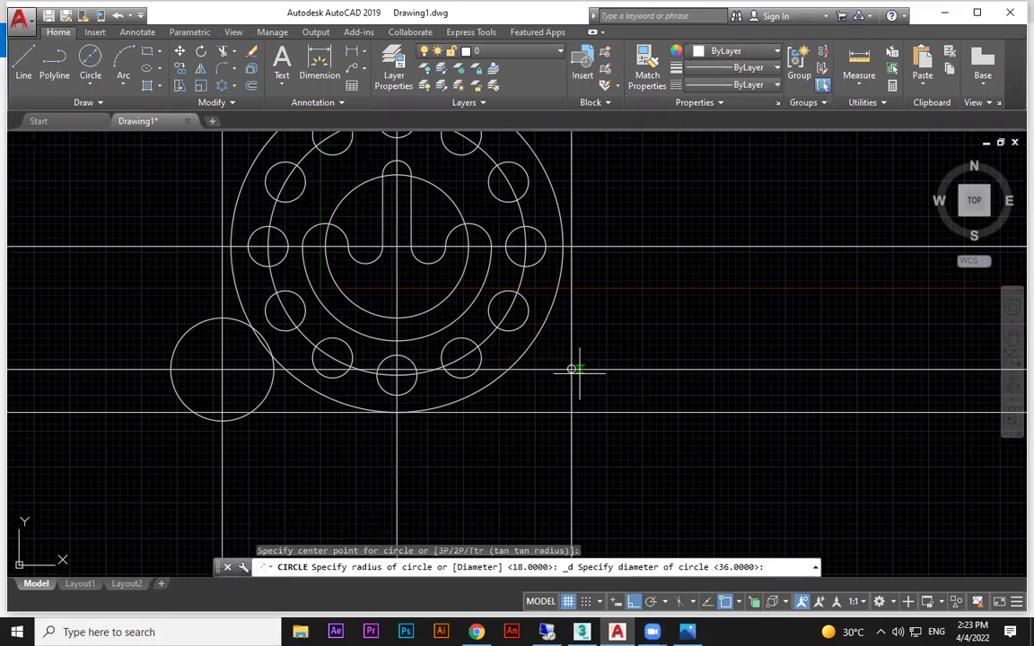
{"action": "type", "text": "18"}
{"action": "key", "text": "Return"}
{"action": "key", "text": "Escape"}
- Replace the oversized circle at the left lug centre with an 18-diameter hole
{"action": "left_click", "coordinate": [284, 393]}
{"action": "left_click", "coordinate": [191, 332]}
{"action": "key", "text": "Delete"}
{"action": "left_click", "coordinate": [89, 61]}
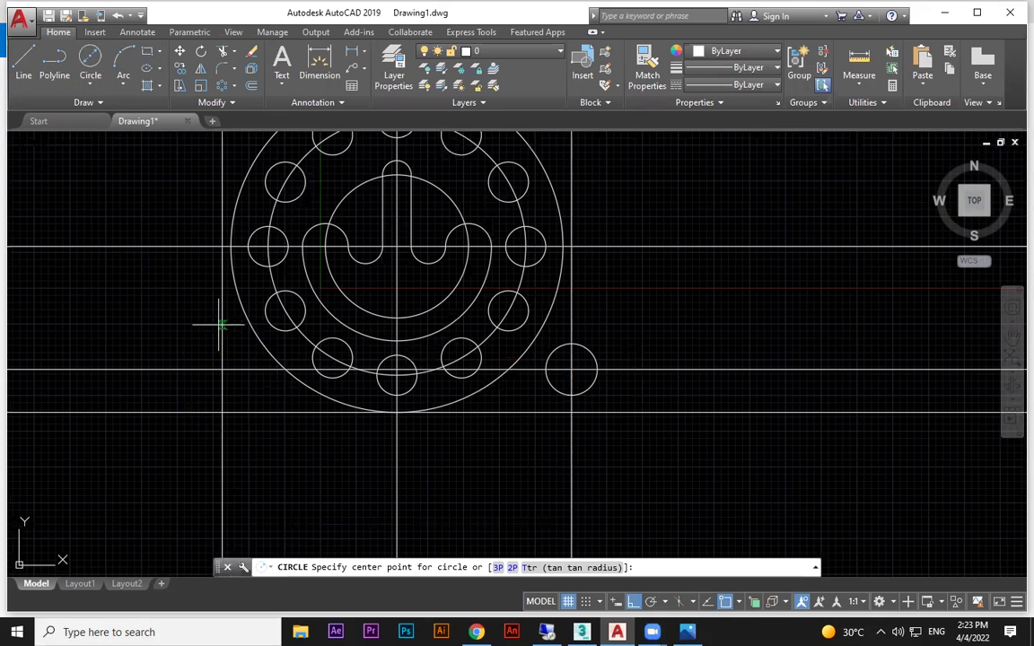
{"action": "left_click", "coordinate": [222, 369]}
{"action": "type", "text": "d"}
{"action": "key", "text": "Return"}
{"action": "type", "text": "18"}
{"action": "key", "text": "Return"}
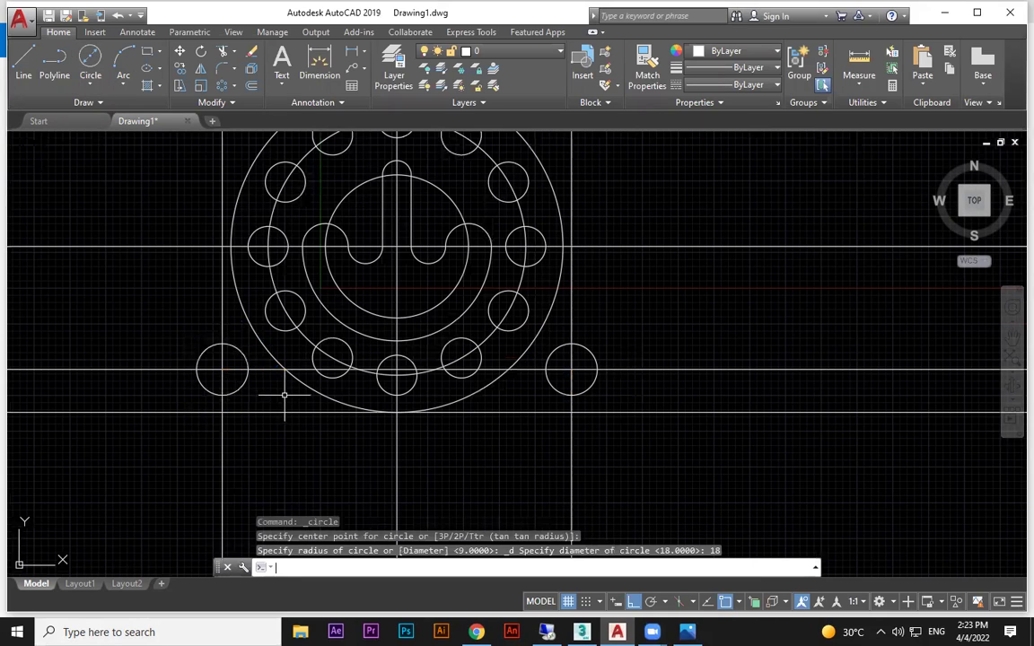
- Check the lug radius in the reference image and draw a radius 15 circle around each of the two lug holes
{"action": "key", "text": "alt+Tab"}
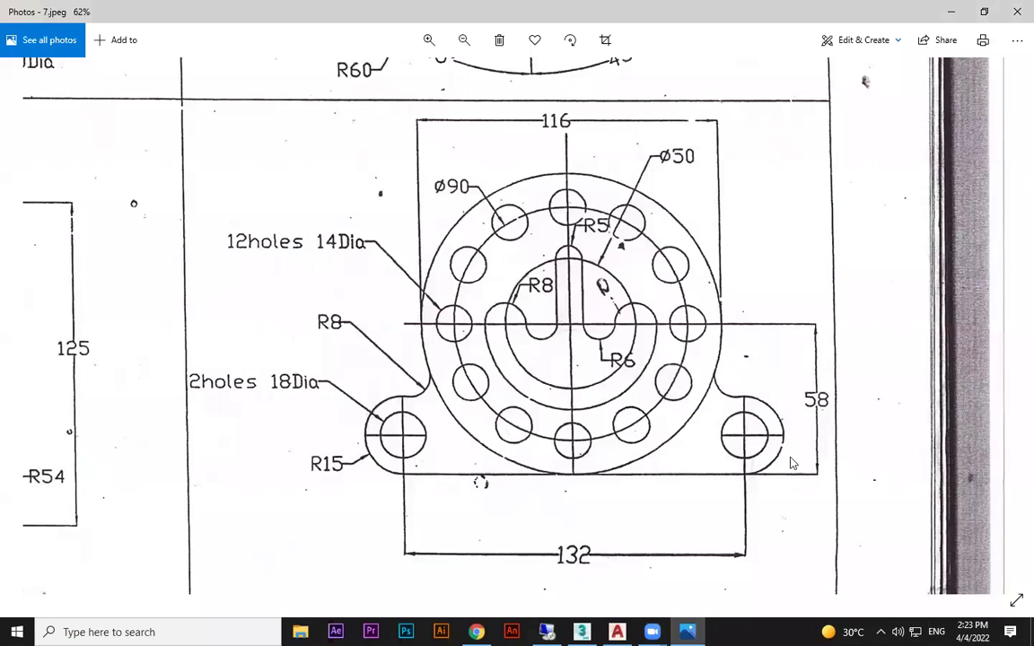
{"action": "key", "text": "alt+Tab"}
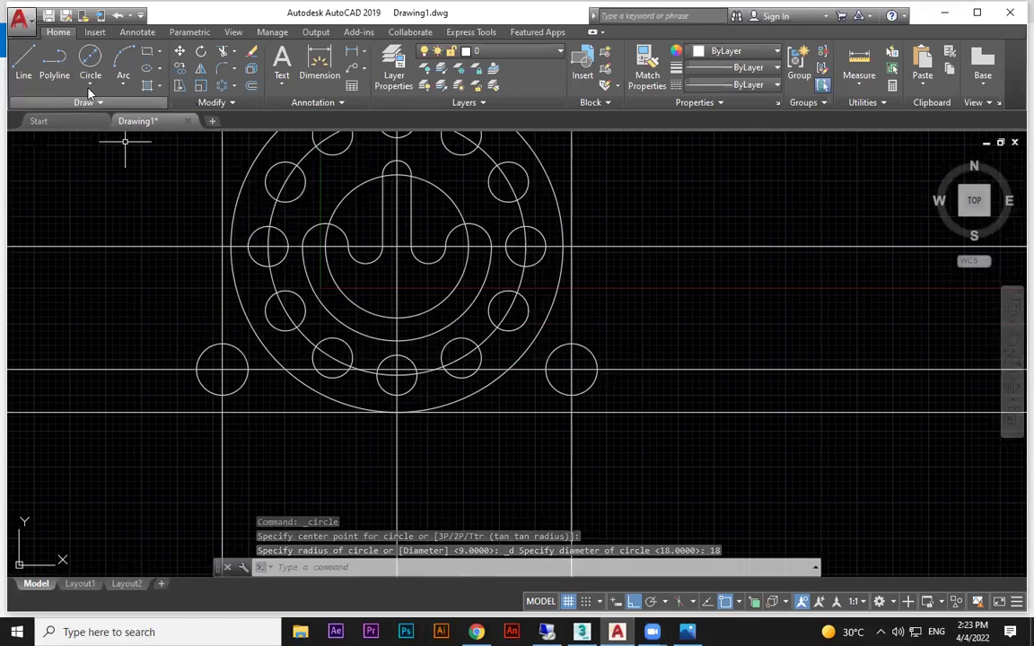
{"action": "left_click", "coordinate": [90, 85]}
{"action": "left_click", "coordinate": [136, 110]}
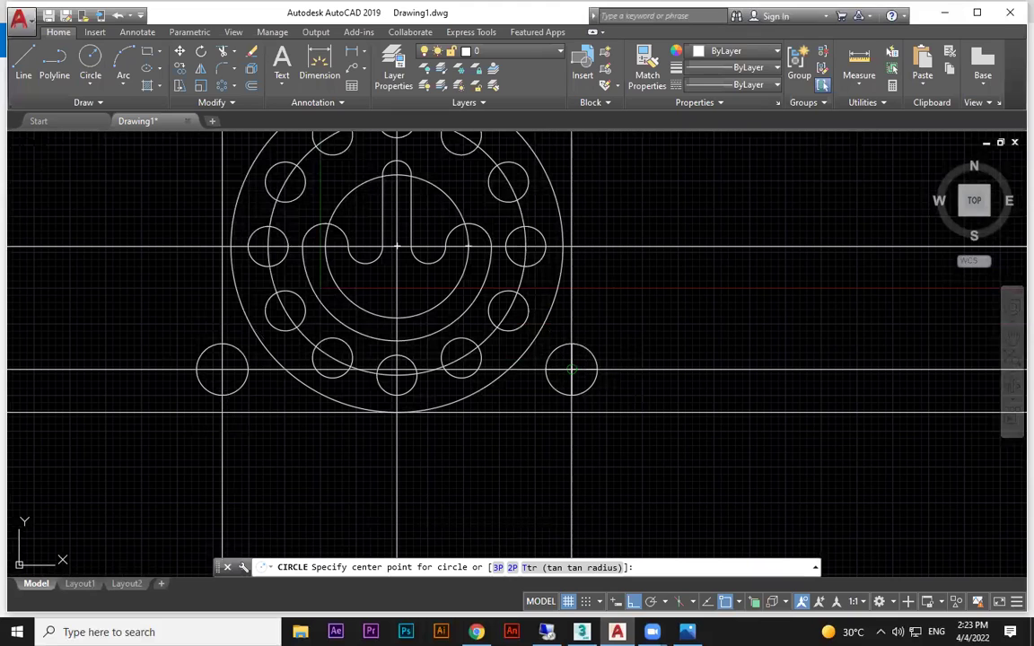
{"action": "left_click", "coordinate": [572, 369]}
{"action": "type", "text": "15"}
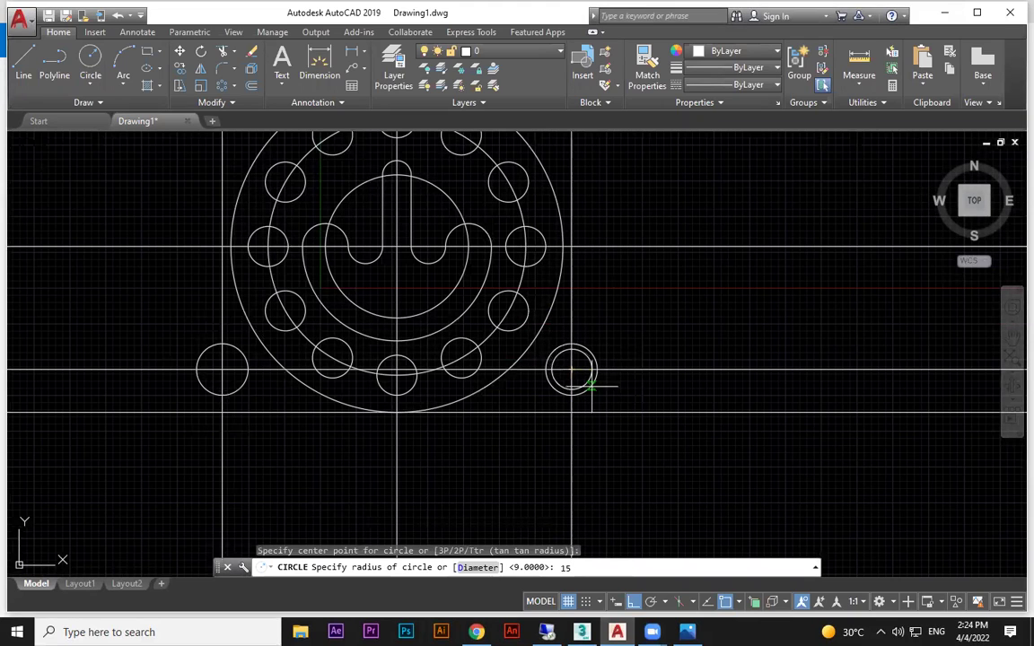
{"action": "key", "text": "Return"}
{"action": "key", "text": "Return"}
{"action": "left_click", "coordinate": [222, 369]}
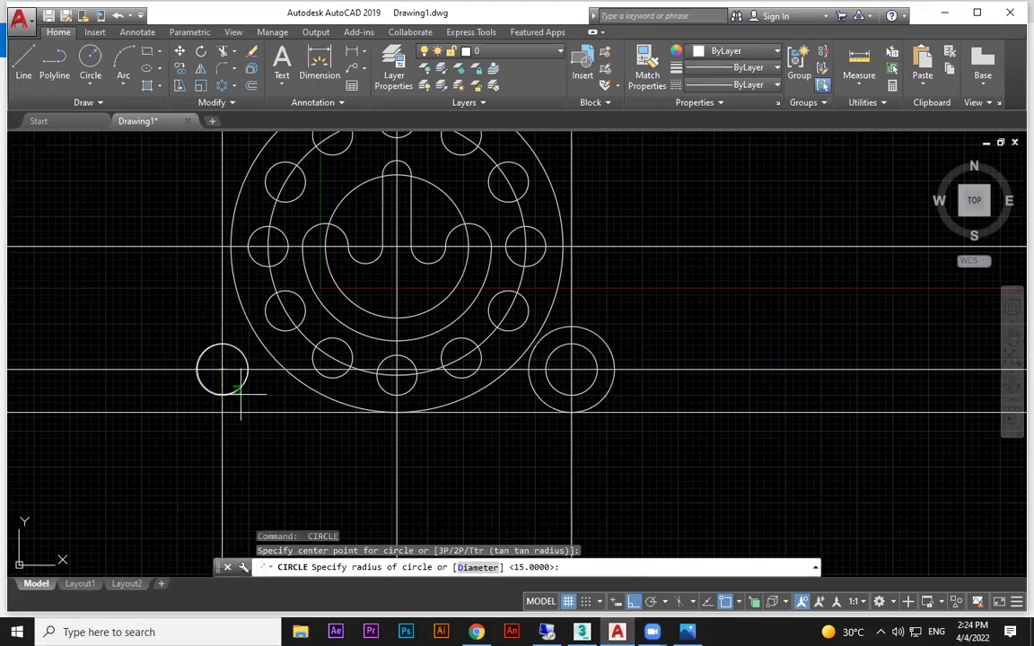
{"action": "type", "text": "15"}
{"action": "key", "text": "Return"}
{"action": "scroll", "coordinate": [350, 404], "scroll_direction": "down", "scroll_amount": 2}
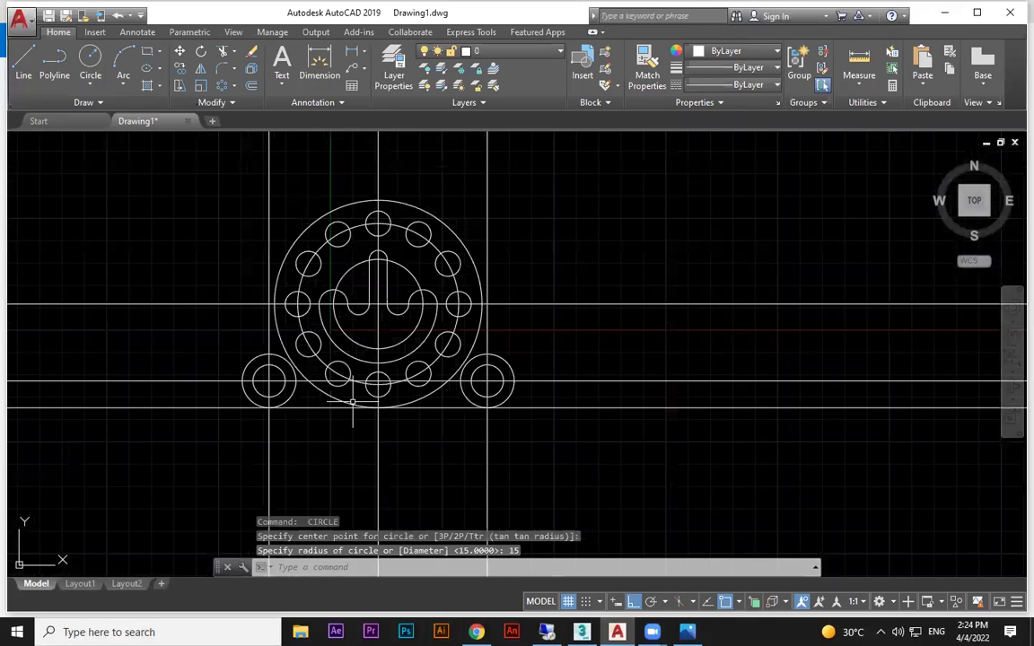
- Check the fillet radius in the reference image and fillet the outer circle to both lug circles with radius 8
{"action": "left_click", "coordinate": [687, 632]}
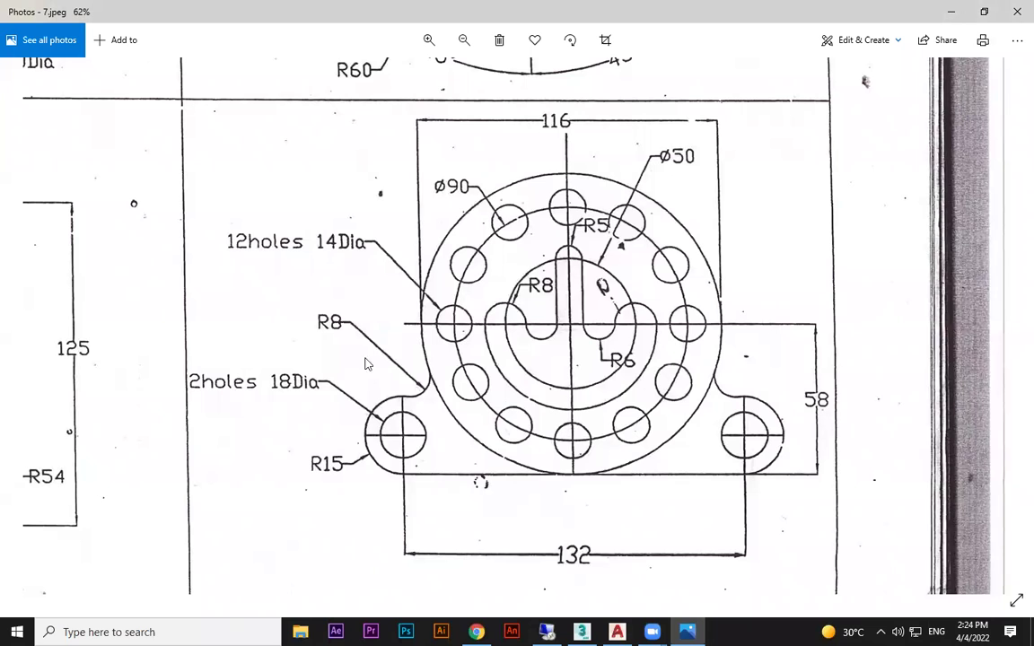
{"action": "left_click", "coordinate": [617, 632]}
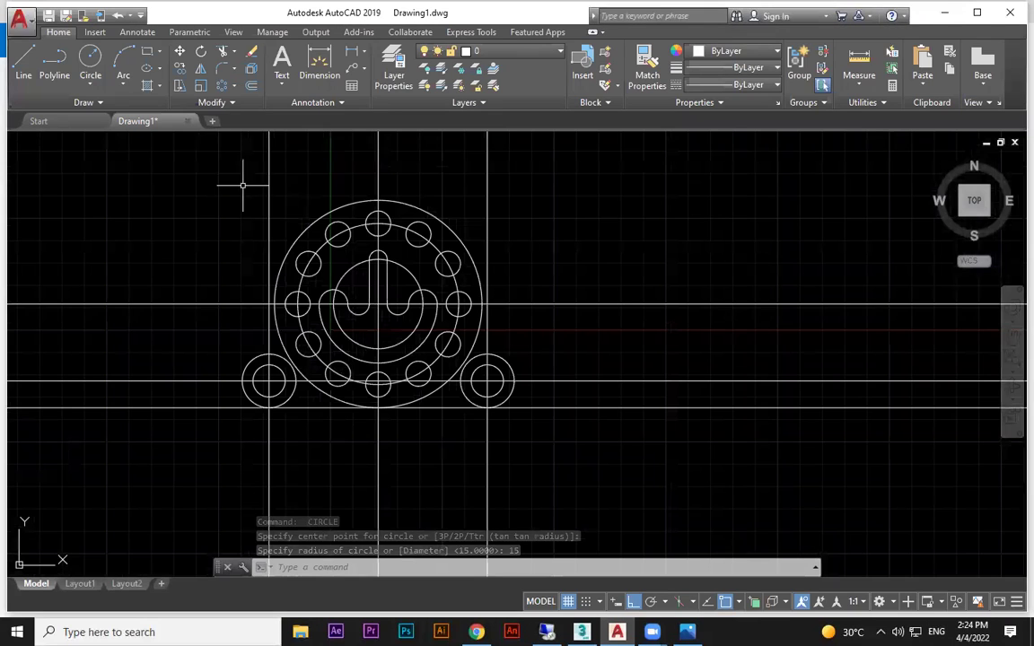
{"action": "left_click", "coordinate": [222, 72]}
{"action": "left_click", "coordinate": [520, 567]}
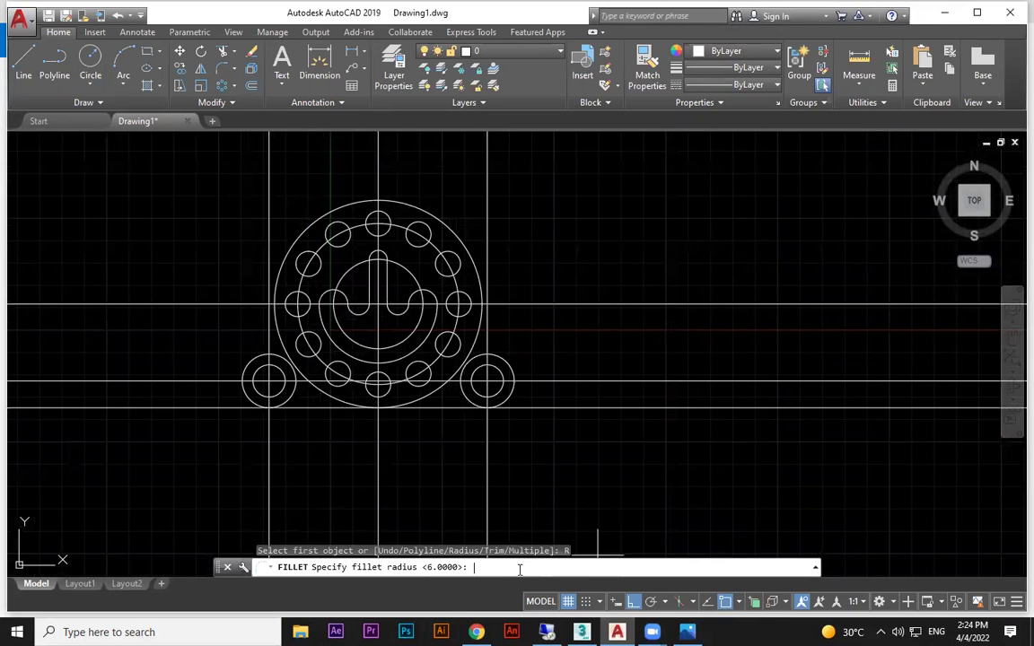
{"action": "key", "text": "Return"}
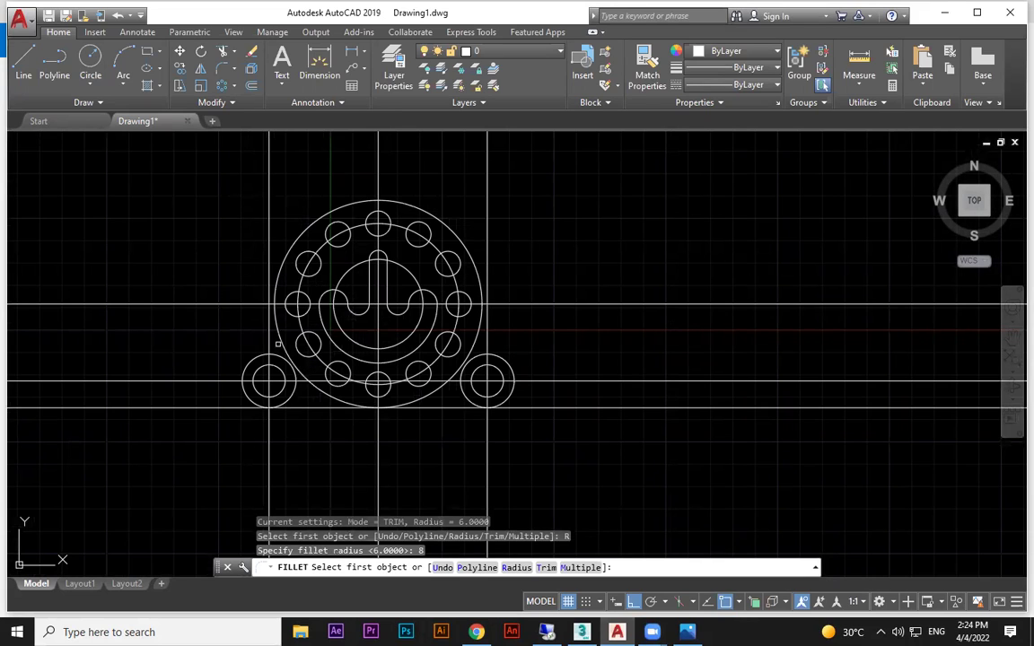
{"action": "left_click", "coordinate": [280, 341]}
{"action": "left_click", "coordinate": [244, 362]}
{"action": "key", "text": "Return"}
{"action": "left_click", "coordinate": [474, 350]}
{"action": "left_click", "coordinate": [483, 360]}
{"action": "scroll", "coordinate": [542, 404], "scroll_direction": "down", "scroll_amount": 2}
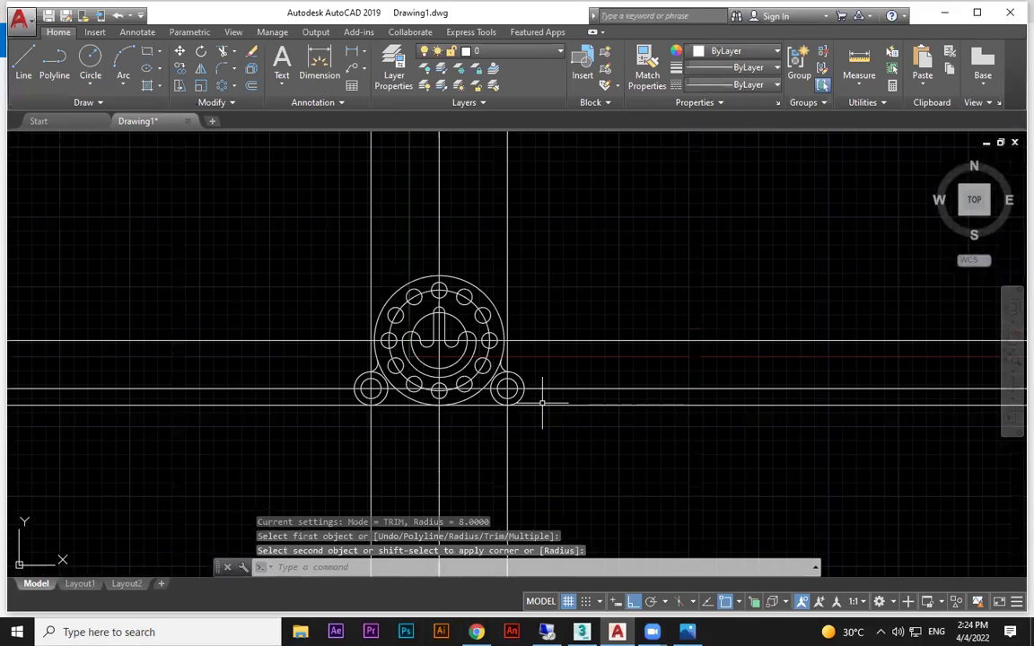
{"action": "key", "text": "Escape"}
- Trim the construction line portions that extend beyond the flange and lugs
{"action": "left_click", "coordinate": [700, 261]}
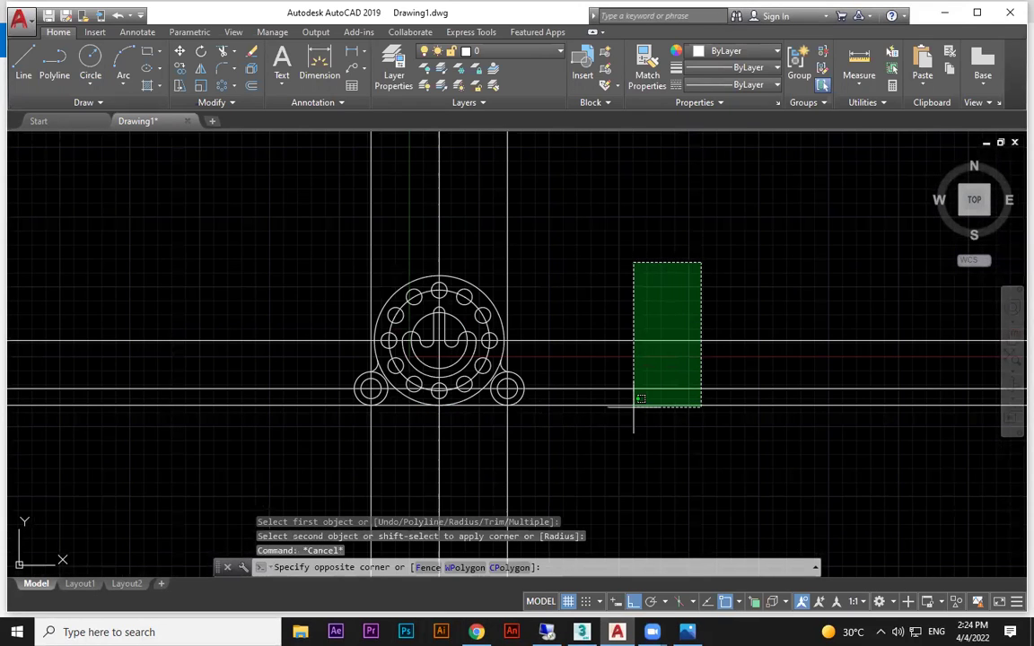
{"action": "key", "text": "Escape"}
{"action": "type", "text": "tri"}
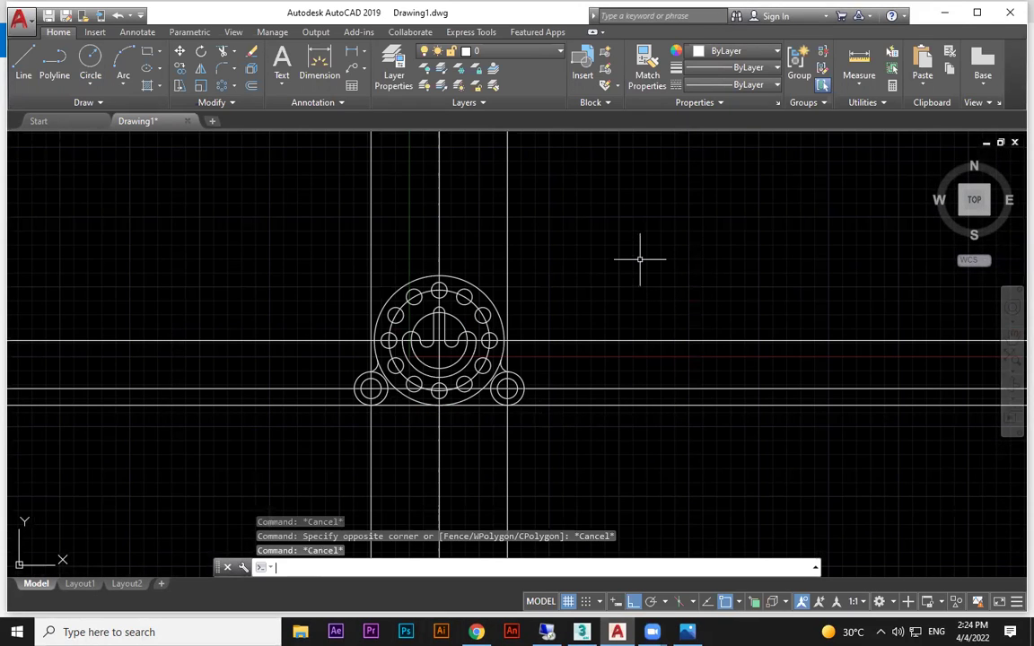
{"action": "key", "text": "Return"}
{"action": "left_click", "coordinate": [638, 272]}
{"action": "left_click", "coordinate": [606, 328]}
{"action": "left_click", "coordinate": [593, 434]}
{"action": "left_click", "coordinate": [447, 463]}
{"action": "left_click", "coordinate": [247, 261]}
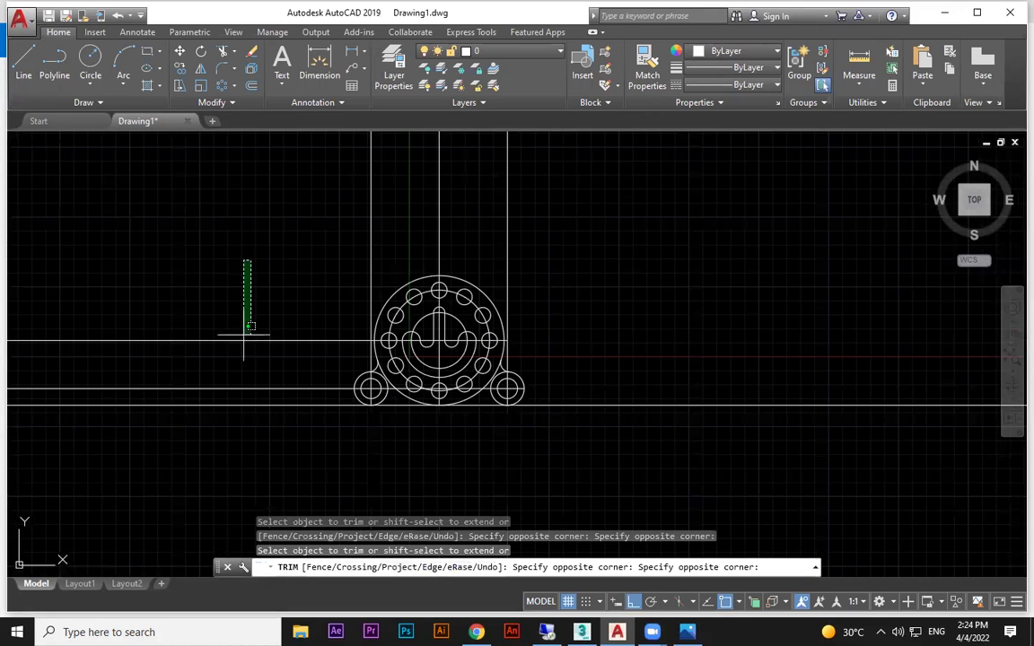
{"action": "left_click", "coordinate": [254, 411]}
{"action": "left_click", "coordinate": [662, 433]}
{"action": "left_click", "coordinate": [588, 212]}
{"action": "left_click", "coordinate": [430, 306]}
{"action": "scroll", "coordinate": [502, 336], "scroll_direction": "up", "scroll_amount": 4}
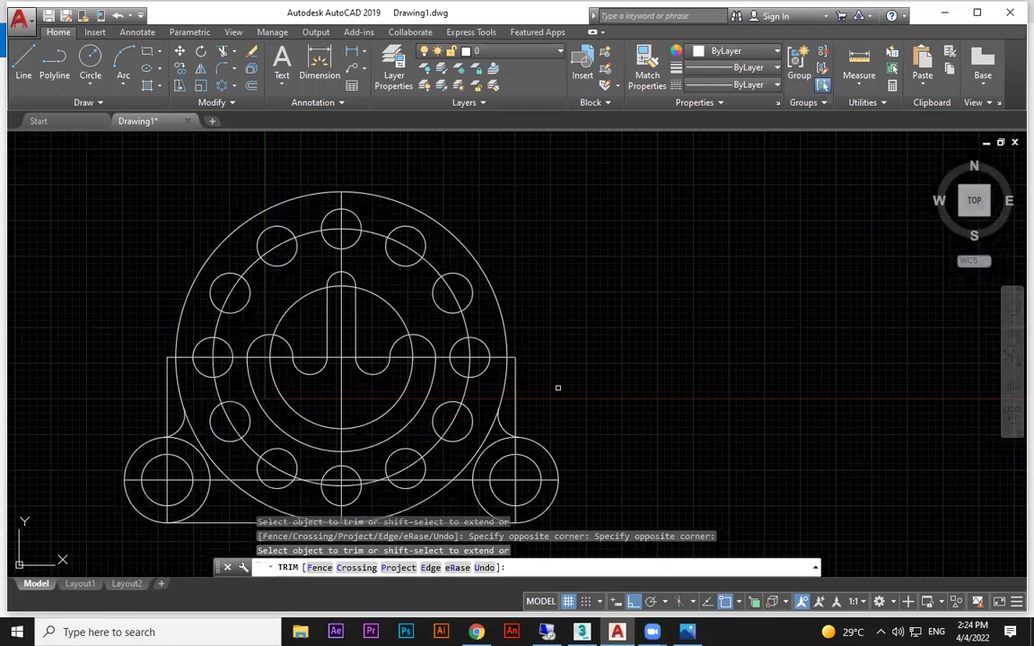
{"action": "key", "text": "Escape"}
- Delete the leftover horizontal and vertical construction lines and the 50-diameter inner circle, keeping the base line
{"action": "middle_click_drag", "start_coordinate": [515, 380], "coordinate": [546, 270]}
{"action": "left_click", "coordinate": [555, 260]}
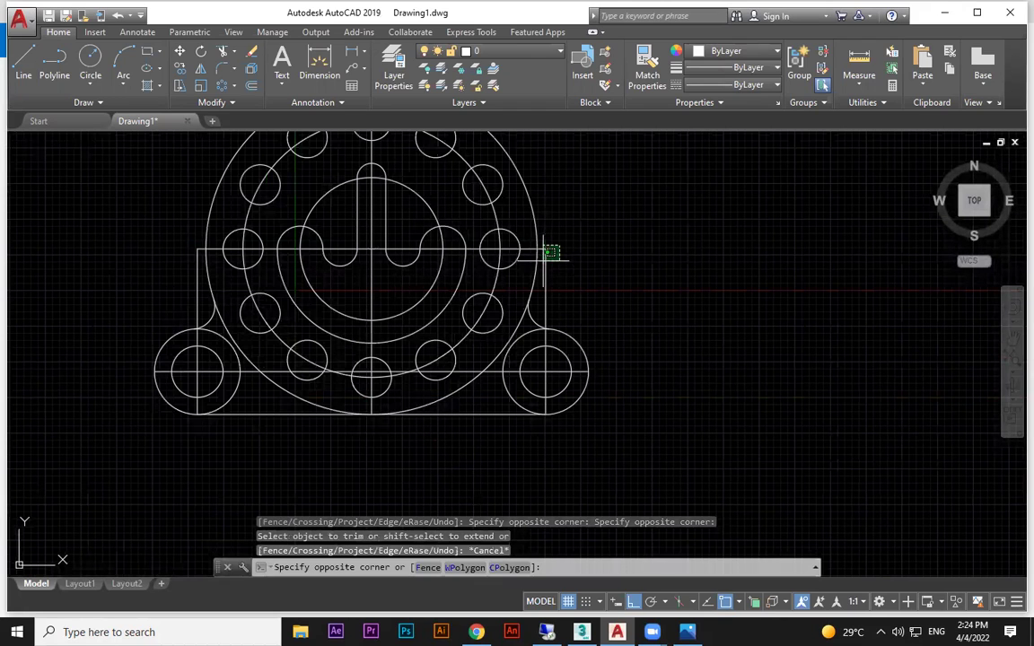
{"action": "left_click", "coordinate": [539, 246]}
{"action": "key", "text": "Delete"}
{"action": "left_click", "coordinate": [369, 278]}
{"action": "left_click", "coordinate": [350, 296]}
{"action": "key", "text": "Delete"}
{"action": "left_click", "coordinate": [334, 281]}
{"action": "left_click", "coordinate": [304, 299]}
{"action": "key", "text": "Delete"}
{"action": "left_click", "coordinate": [208, 295]}
{"action": "left_click", "coordinate": [192, 308]}
{"action": "key", "text": "Delete"}
{"action": "left_click", "coordinate": [314, 371]}
{"action": "key", "text": "Delete"}
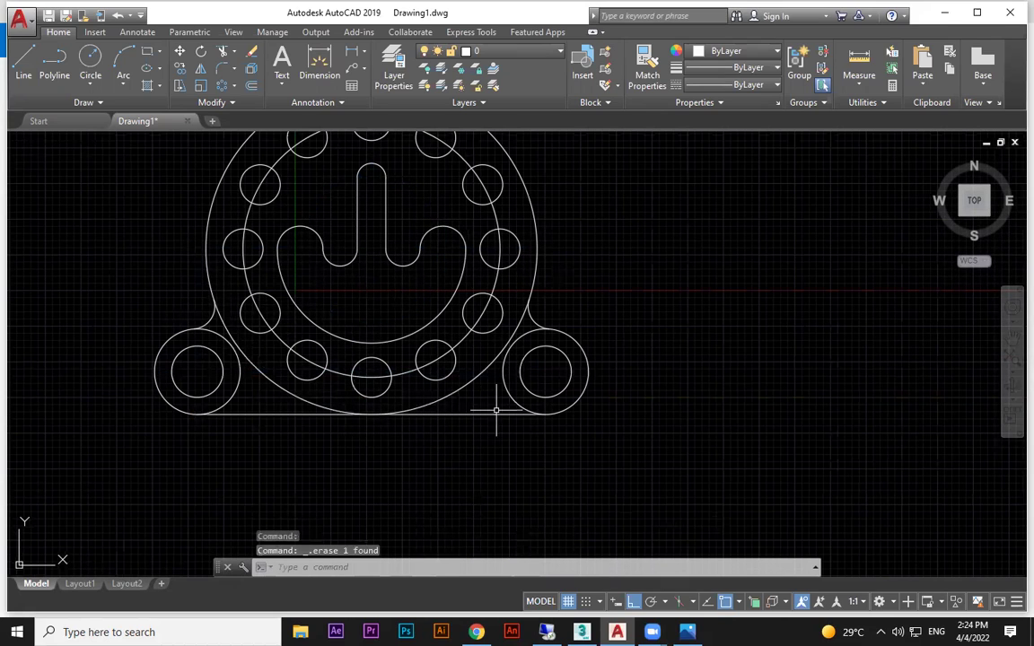
- Trim the inner arcs of the right and left lug circles between the fillets and the base line
{"action": "type", "text": "tr"}
{"action": "key", "text": "Return"}
{"action": "key", "text": "Return"}
{"action": "left_click", "coordinate": [502, 374]}
{"action": "left_click", "coordinate": [231, 385]}
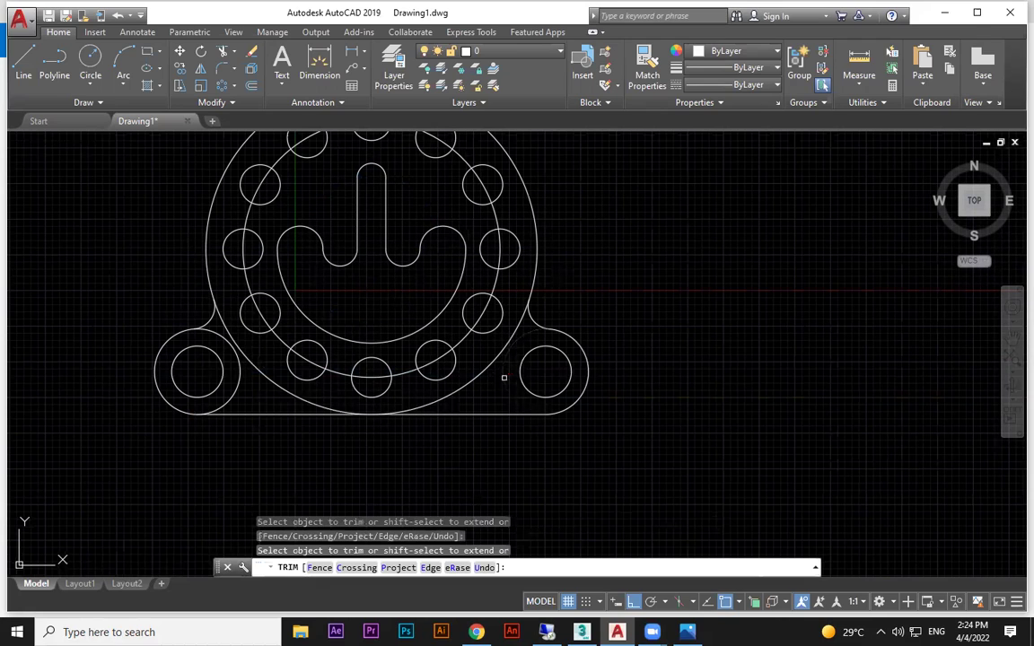
- Trim the lower arc of the flange's outer circle between the lug fillets and delete the 90-diameter hole pitch circle
{"action": "left_click", "coordinate": [272, 374]}
{"action": "left_click", "coordinate": [473, 372]}
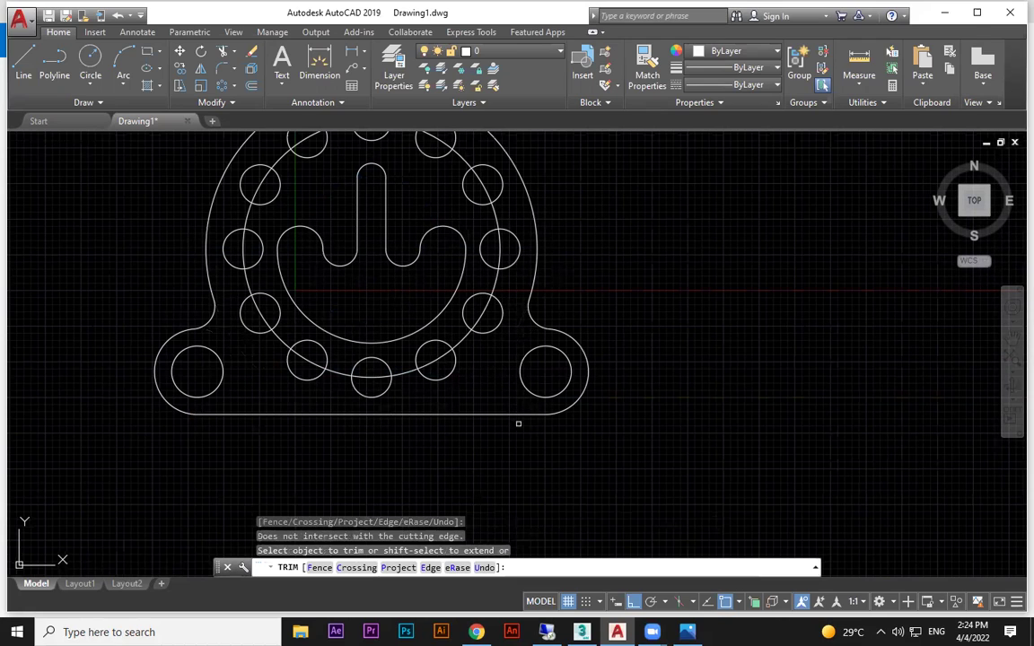
{"action": "left_click", "coordinate": [519, 416]}
{"action": "scroll", "coordinate": [528, 435], "scroll_direction": "down", "scroll_amount": 4}
{"action": "scroll", "coordinate": [533, 435], "scroll_direction": "up", "scroll_amount": 3}
{"action": "key", "text": "Escape"}
{"action": "left_click", "coordinate": [465, 362]}
{"action": "key", "text": "Delete"}
{"action": "mouse_move", "coordinate": [605, 439]}
{"action": "middle_mouse_down"}
{"action": "mouse_move", "coordinate": [425, 417]}
{"action": "mouse_move", "coordinate": [446, 416]}
{"action": "middle_mouse_up"}
- Switch to reference image 7.jpeg and examine the flange and the neighbouring 45-degree curved-slot drawing with five 10-diameter holes
{"action": "key", "text": "alt+Tab"}
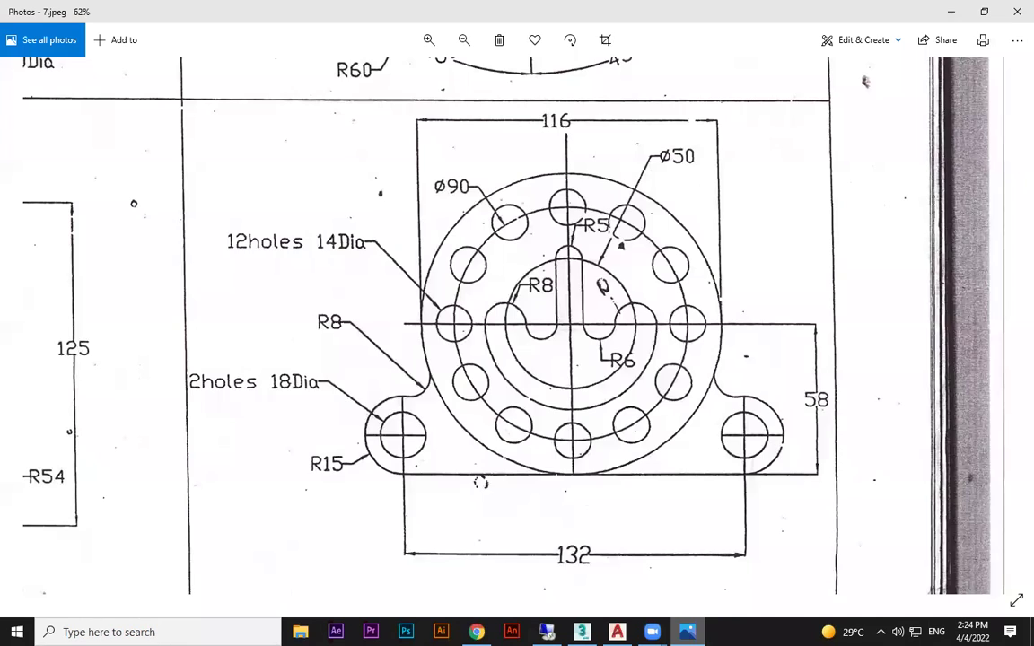
{"action": "left_click_drag", "start_coordinate": [633, 193], "coordinate": [653, 524]}
{"action": "left_click_drag", "start_coordinate": [757, 211], "coordinate": [756, 368]}
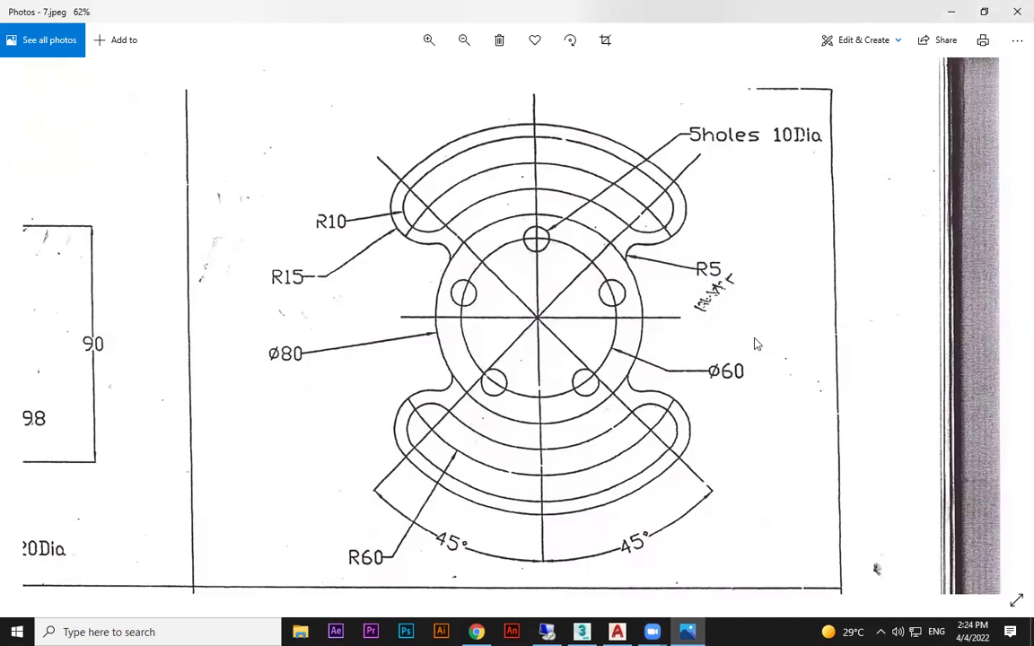
{"action": "scroll", "coordinate": [644, 268], "scroll_direction": "down", "scroll_amount": 5}
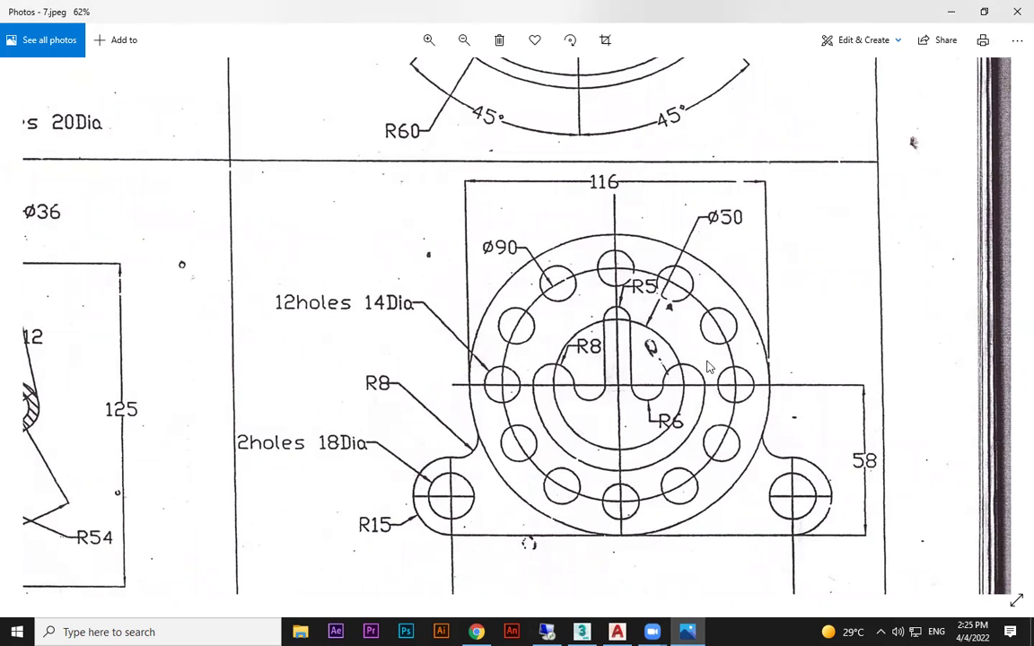
{"action": "scroll", "coordinate": [742, 169], "scroll_direction": "up", "scroll_amount": 5}
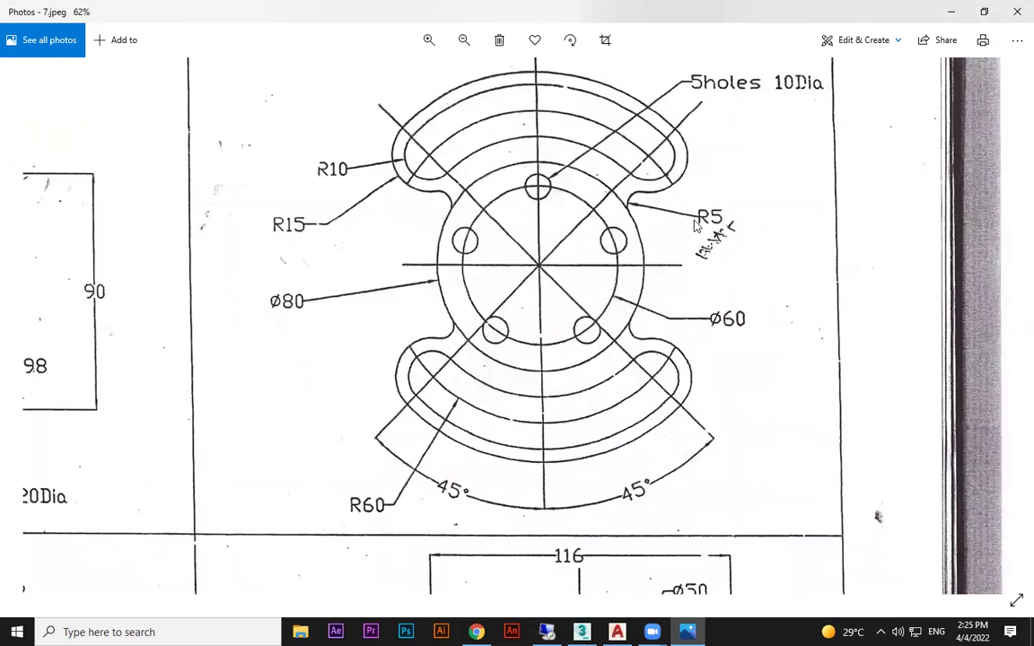
{"action": "scroll", "coordinate": [744, 180], "scroll_direction": "up", "scroll_amount": 2}
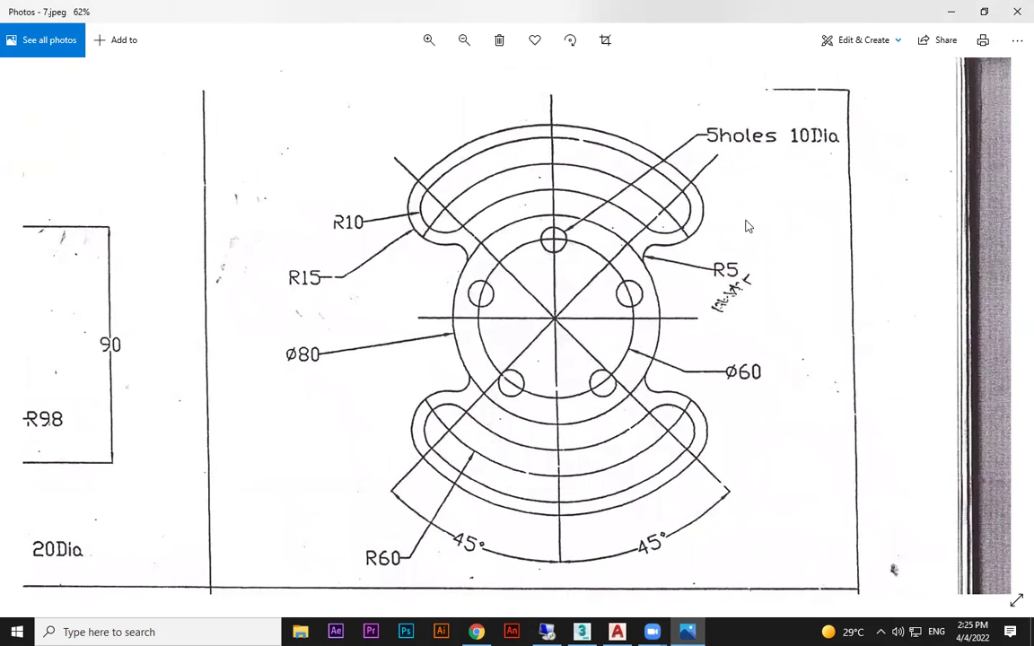
{"action": "scroll", "coordinate": [745, 224], "scroll_direction": "down", "scroll_amount": 1, "text": "ctrl"}
{"action": "scroll", "coordinate": [745, 226], "scroll_direction": "up", "scroll_amount": 1, "text": "ctrl"}
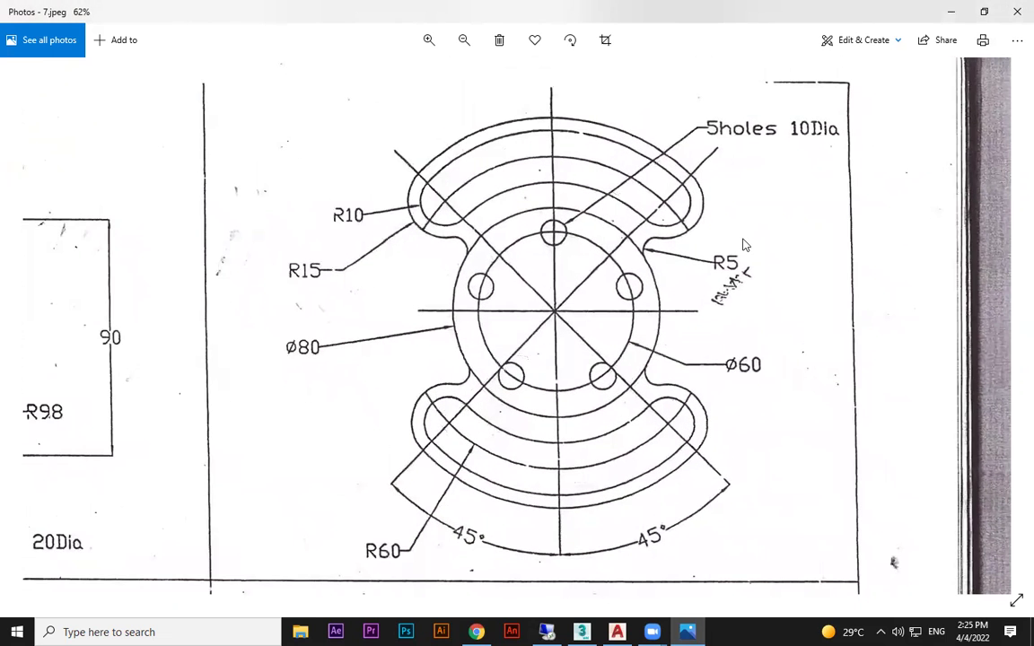
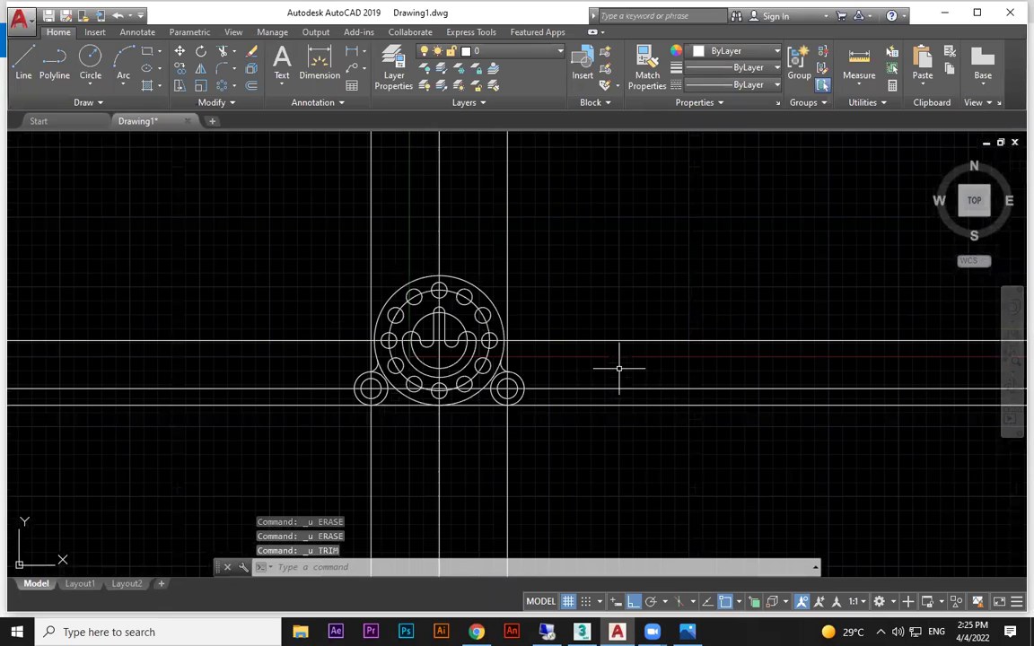
{"action": "left_click", "coordinate": [90, 61]}
{"action": "scroll", "coordinate": [308, 350], "scroll_direction": "up", "scroll_amount": 2}
{"action": "key", "text": "Escape"}
{"action": "key", "text": "space"}
{"action": "scroll", "coordinate": [473, 245], "scroll_direction": "down", "scroll_amount": 6}
{"action": "key", "text": "ctrl+z"}
{"action": "key", "text": "ctrl+z"}
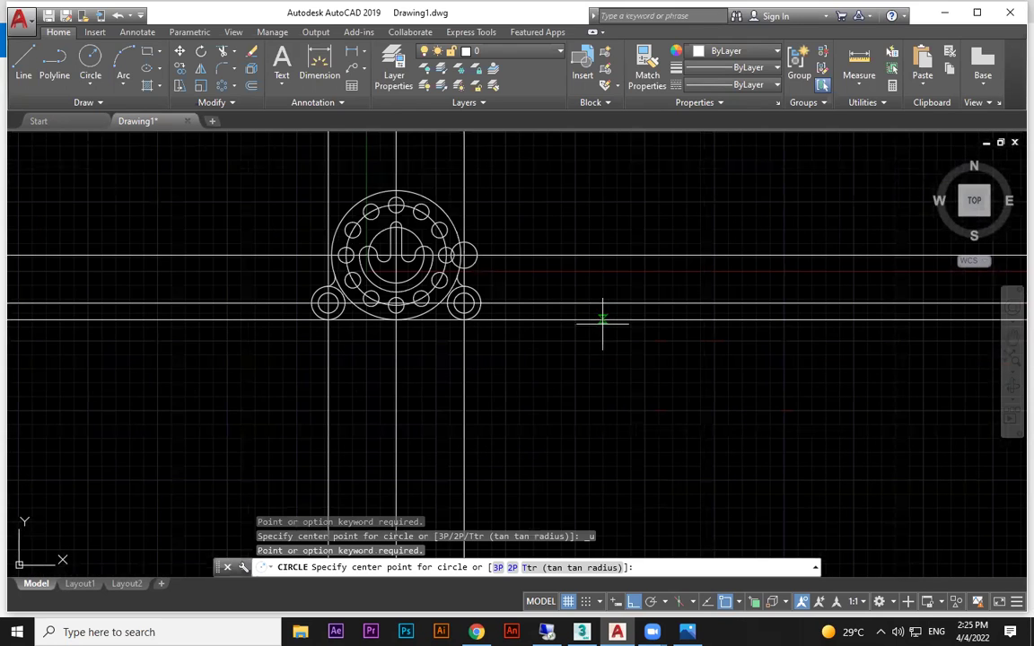
{"action": "middle_click_drag", "start_coordinate": [605, 335], "coordinate": [619, 376]}
{"action": "key", "text": "Escape"}
{"action": "scroll", "coordinate": [663, 363], "scroll_direction": "down", "scroll_amount": 4}
{"action": "key", "text": "ctrl+a"}
{"action": "key", "text": "ctrl+s"}
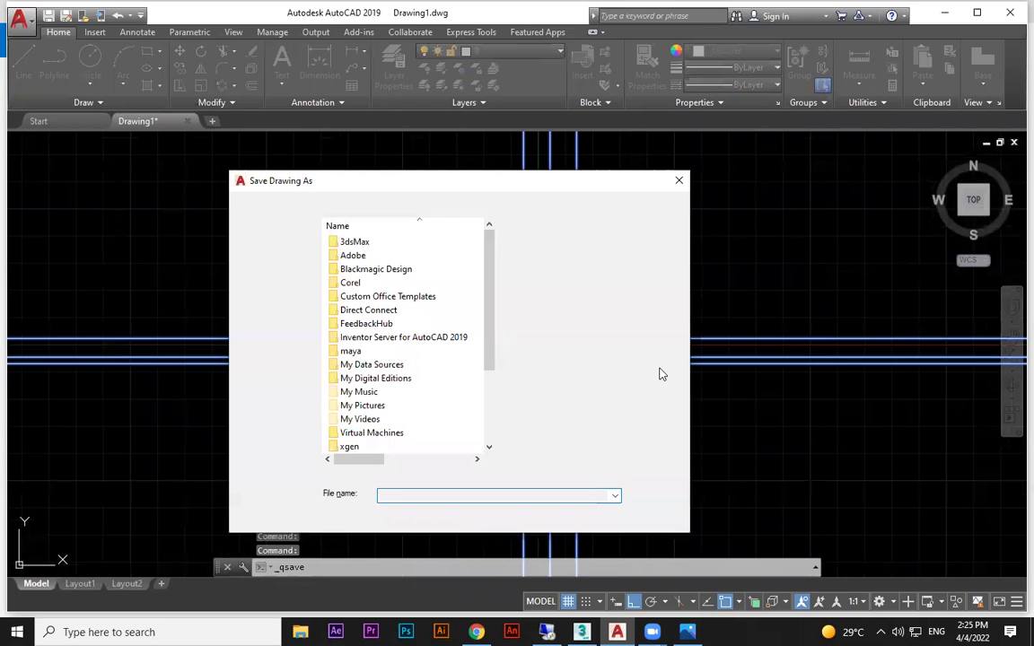
{"action": "key", "text": "Escape"}
{"action": "key", "text": "Escape"}
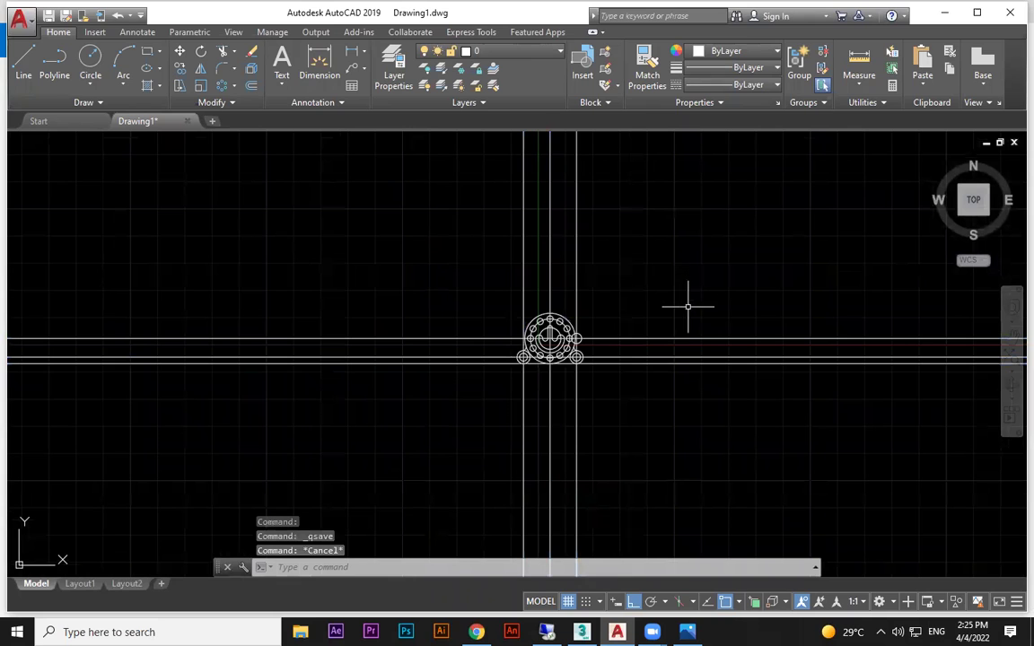
- Undo the stray circle and the latest lug edits, and redo the right lug's fillet
{"action": "key", "text": "ctrl+y"}
{"action": "key", "text": "ctrl+z"}
{"action": "key", "text": "ctrl+z"}
{"action": "key", "text": "ctrl+z"}
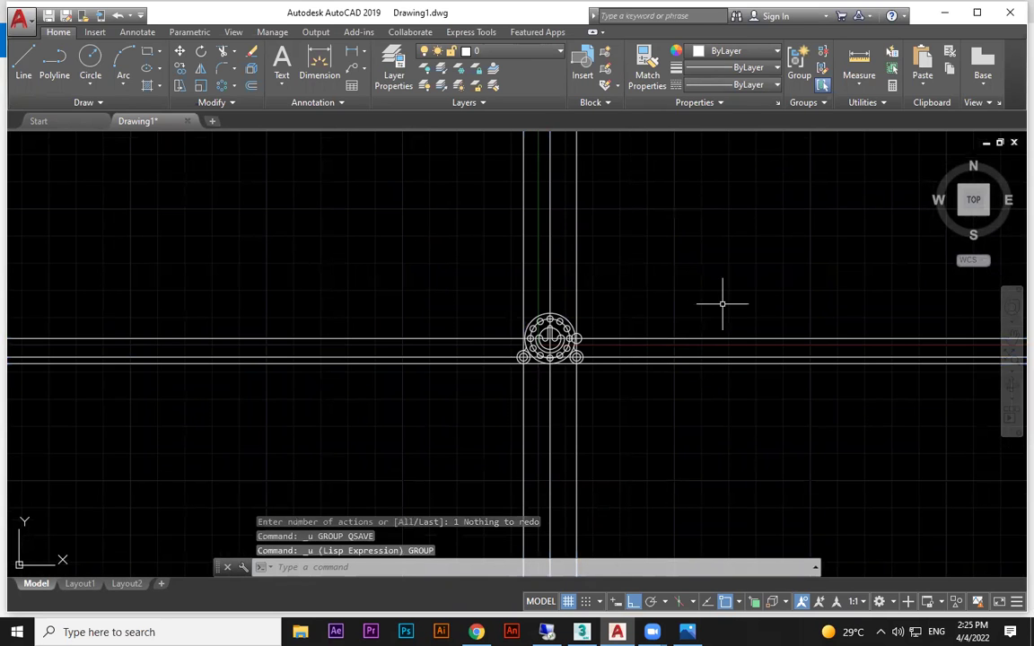
{"action": "key", "text": "ctrl+z"}
{"action": "key", "text": "ctrl+z"}
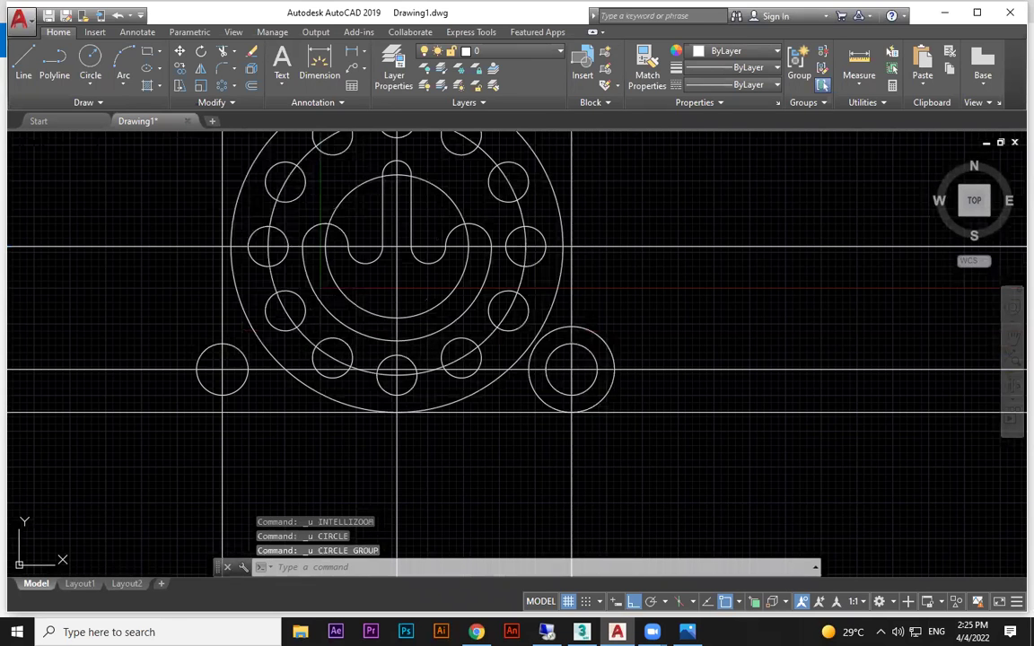
{"action": "key", "text": "ctrl+y"}
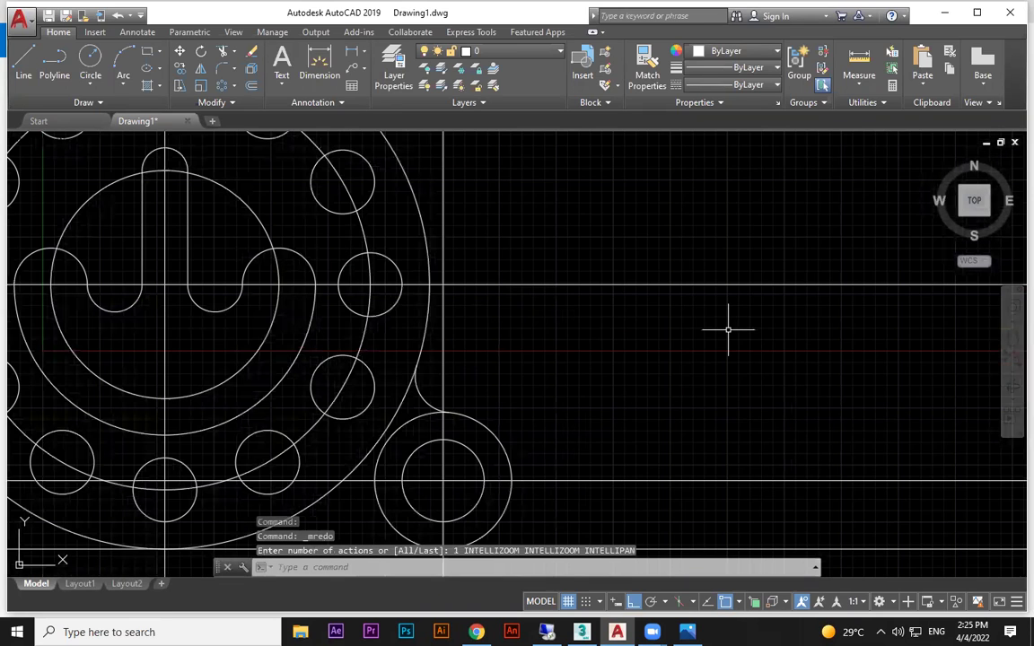
- Draw a vertical line and a horizontal line crossing it in the empty area up and right of the flange
{"action": "scroll", "coordinate": [728, 329], "scroll_direction": "down", "scroll_amount": 5}
{"action": "key", "text": "Escape"}
{"action": "key", "text": "Escape"}
{"action": "middle_click_drag", "start_coordinate": [728, 330], "coordinate": [260, 549]}
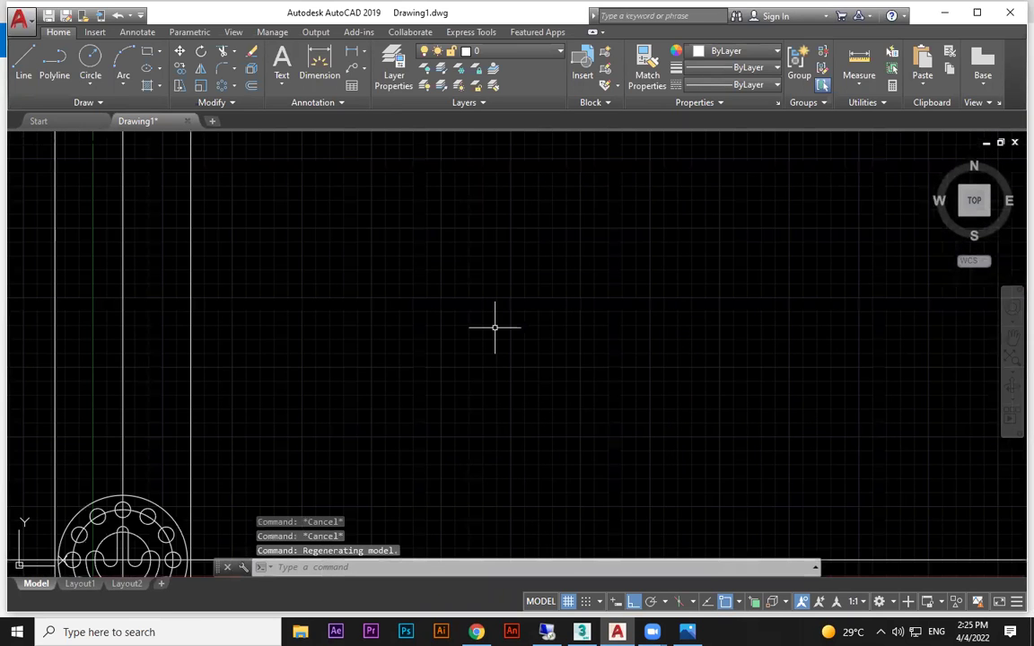
{"action": "left_click", "coordinate": [23, 63]}
{"action": "left_click", "coordinate": [526, 179]}
{"action": "left_click", "coordinate": [526, 380]}
{"action": "key", "text": "Escape"}
{"action": "key", "text": "space"}
{"action": "left_click", "coordinate": [408, 269]}
{"action": "left_click", "coordinate": [644, 268]}
{"action": "key", "text": "Escape"}
{"action": "key", "text": "space"}
{"action": "scroll", "coordinate": [517, 294], "scroll_direction": "up", "scroll_amount": 2}
{"action": "left_click", "coordinate": [531, 251]}
{"action": "key", "text": "Escape"}
{"action": "key", "text": "space"}
{"action": "left_click", "coordinate": [531, 251]}
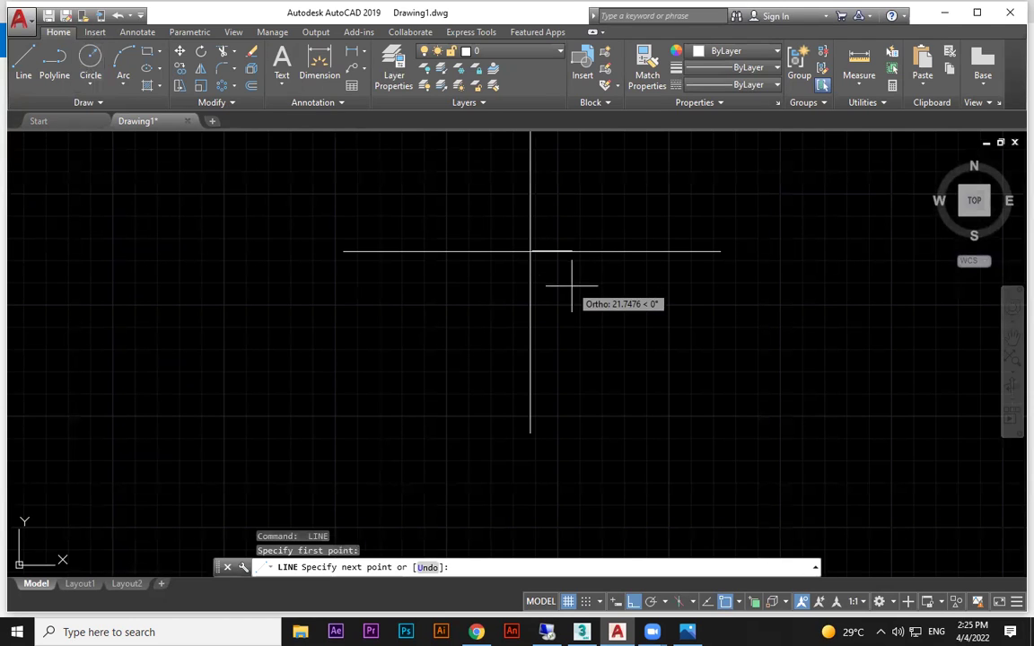
{"action": "key", "text": "Escape"}
- Draw a circle centred on the line crossing and a smaller circle centred on its right quadrant
{"action": "left_click", "coordinate": [93, 61]}
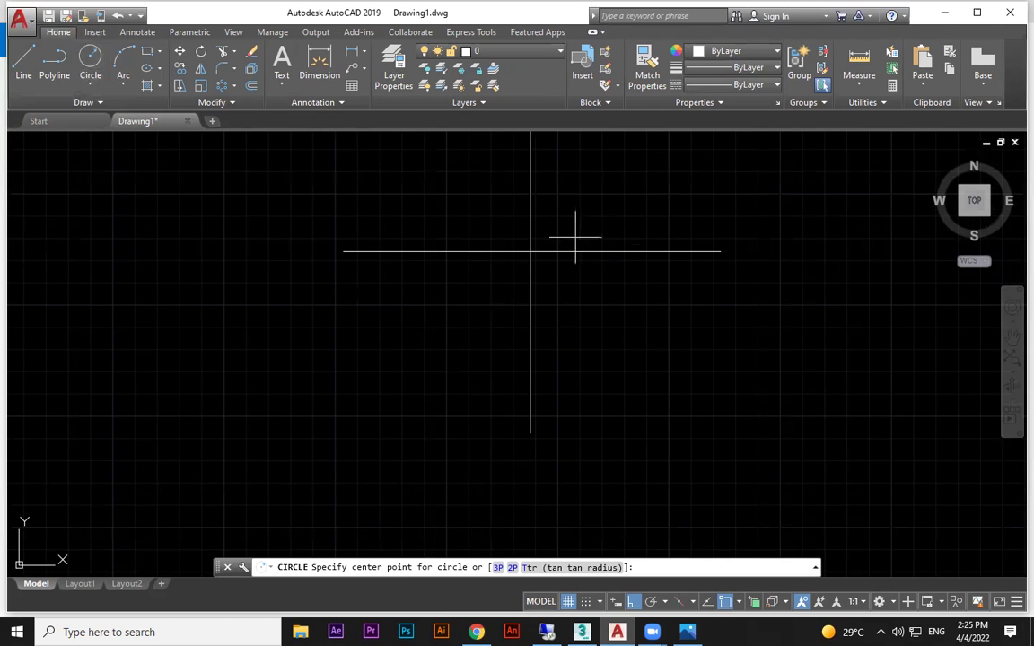
{"action": "left_click", "coordinate": [531, 251]}
{"action": "left_click", "coordinate": [596, 251]}
{"action": "key", "text": "space"}
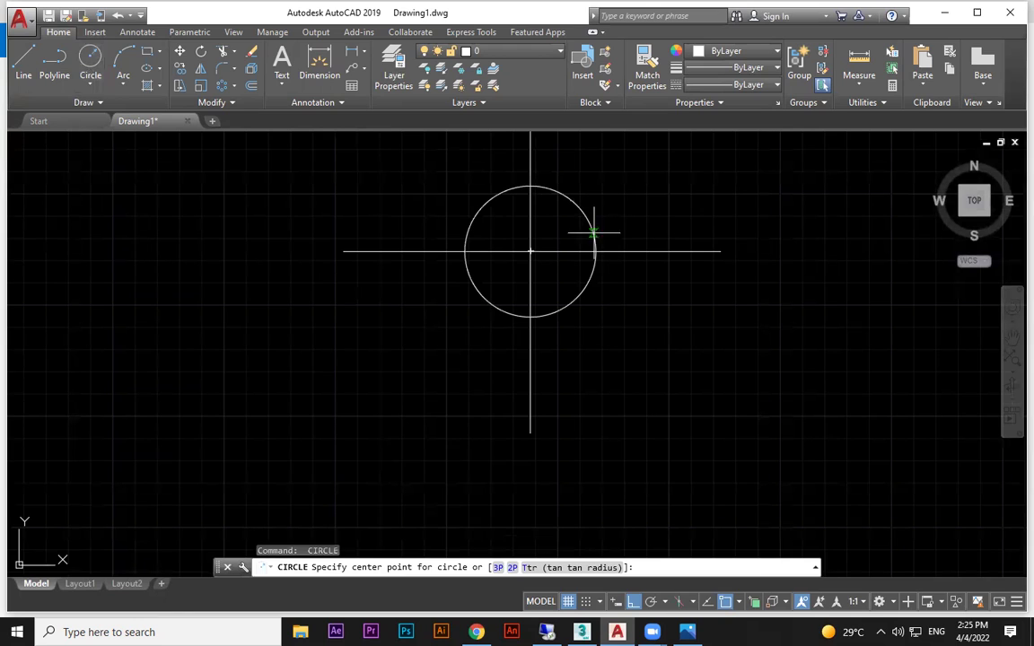
{"action": "left_click", "coordinate": [597, 252]}
{"action": "left_click", "coordinate": [604, 212]}
{"action": "key", "text": "space"}
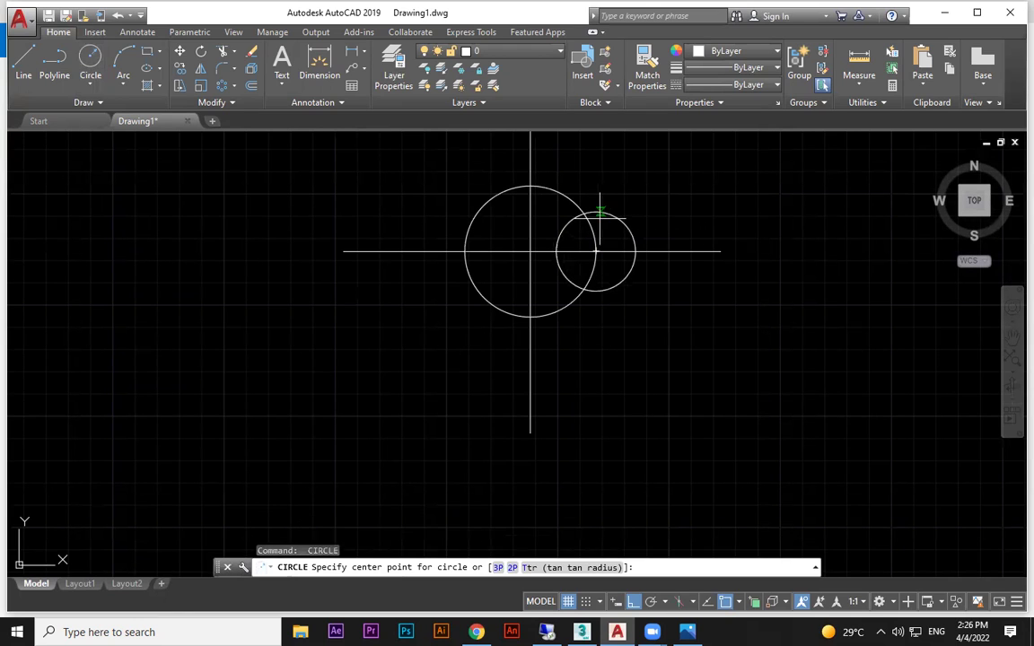
{"action": "key", "text": "Escape"}
- Trim the small circle's upper arc inside the large circle and its lower arc outside it
{"action": "type", "text": "tr"}
{"action": "key", "text": "Return"}
{"action": "key", "text": "Return"}
{"action": "left_click", "coordinate": [561, 226]}
{"action": "left_click", "coordinate": [552, 230]}
{"action": "left_click", "coordinate": [628, 280]}
{"action": "left_click", "coordinate": [626, 308]}
{"action": "left_click", "coordinate": [616, 311]}
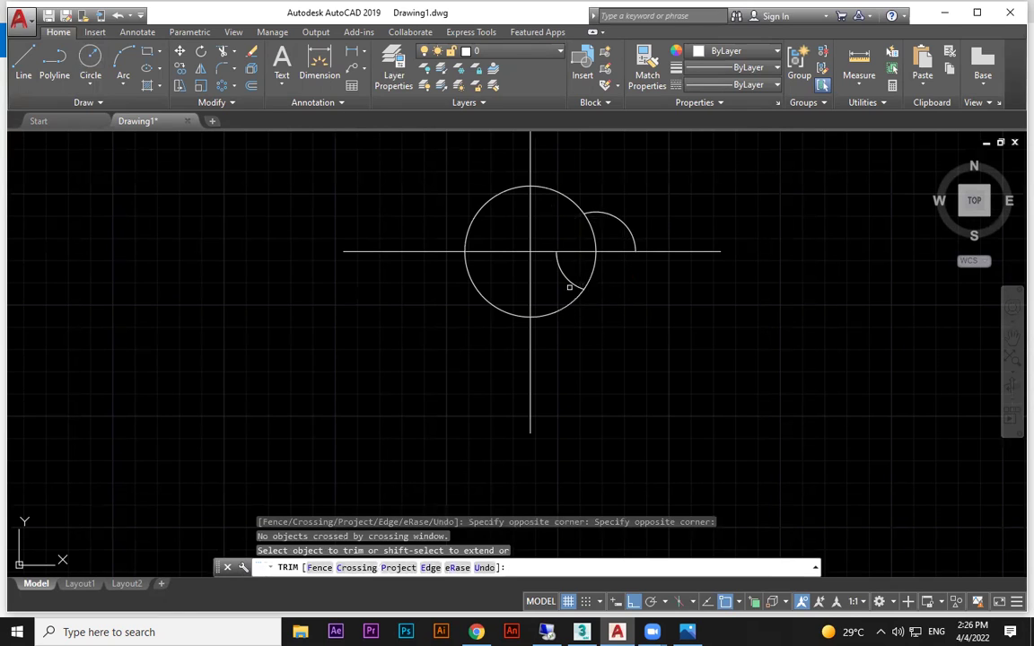
{"action": "key", "text": "Escape"}
- Delete the leftover lower arc of the small circle inside the large circle
{"action": "left_click", "coordinate": [544, 249]}
{"action": "left_click", "coordinate": [605, 307]}
{"action": "mouse_move", "coordinate": [563, 275]}
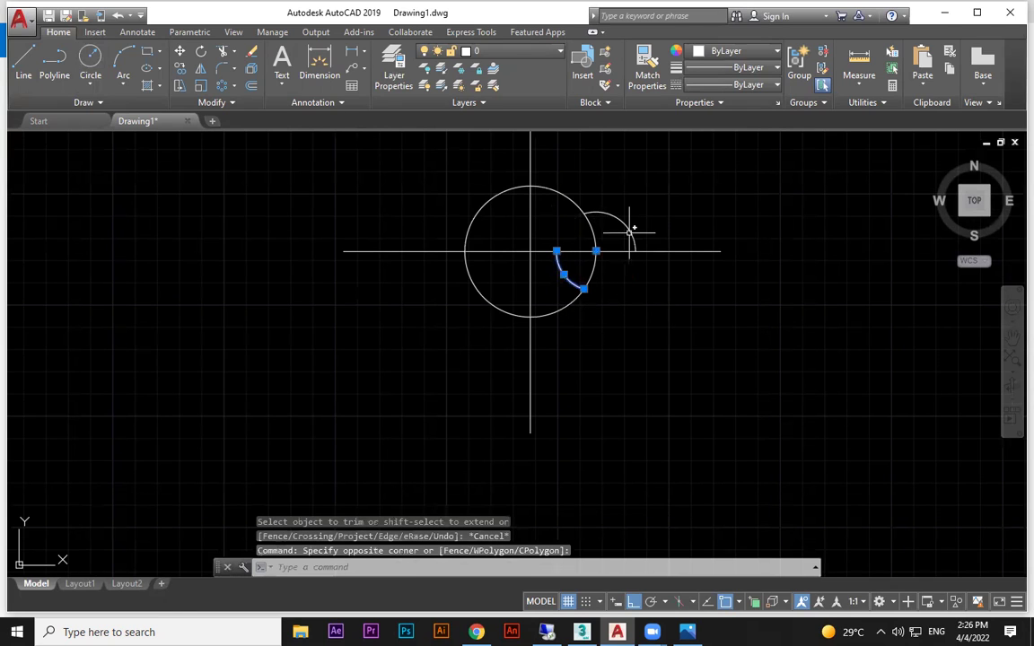
{"action": "key", "text": "Delete"}
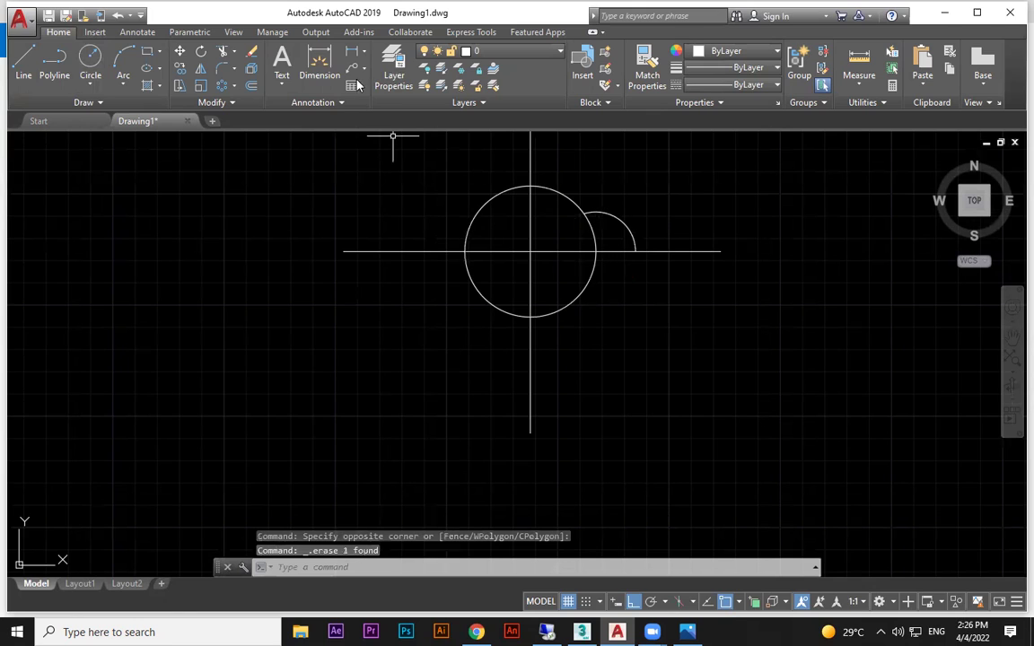
- Try to copy the upper right arc to the opposite side of the large circle, and delete the copy
{"action": "left_click", "coordinate": [179, 68]}
{"action": "left_click", "coordinate": [670, 202]}
{"action": "left_click", "coordinate": [604, 225]}
{"action": "key", "text": "Return"}
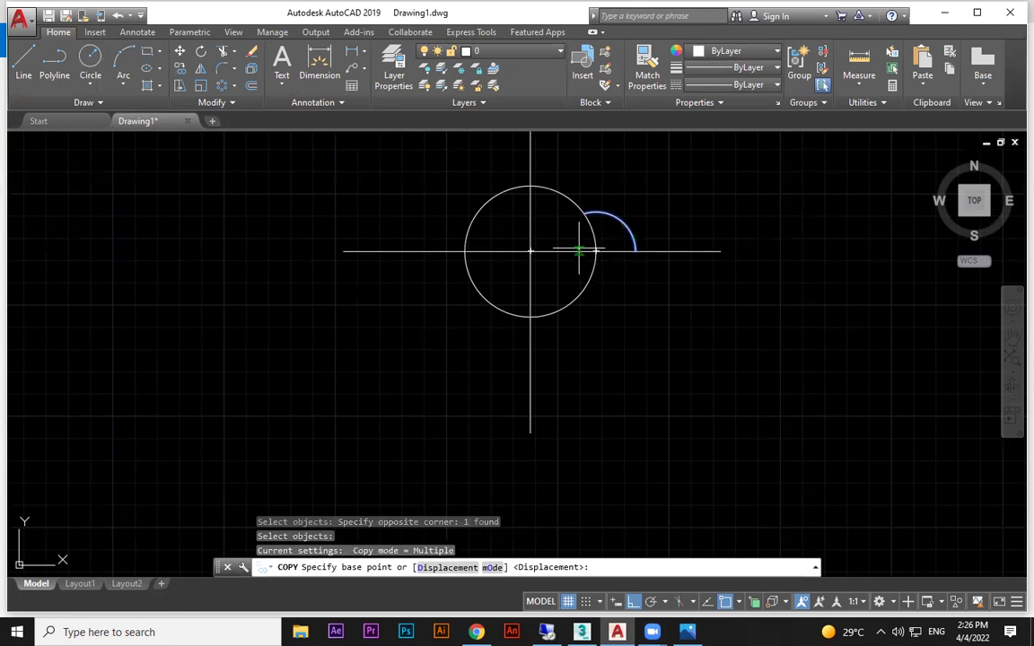
{"action": "left_click", "coordinate": [592, 251]}
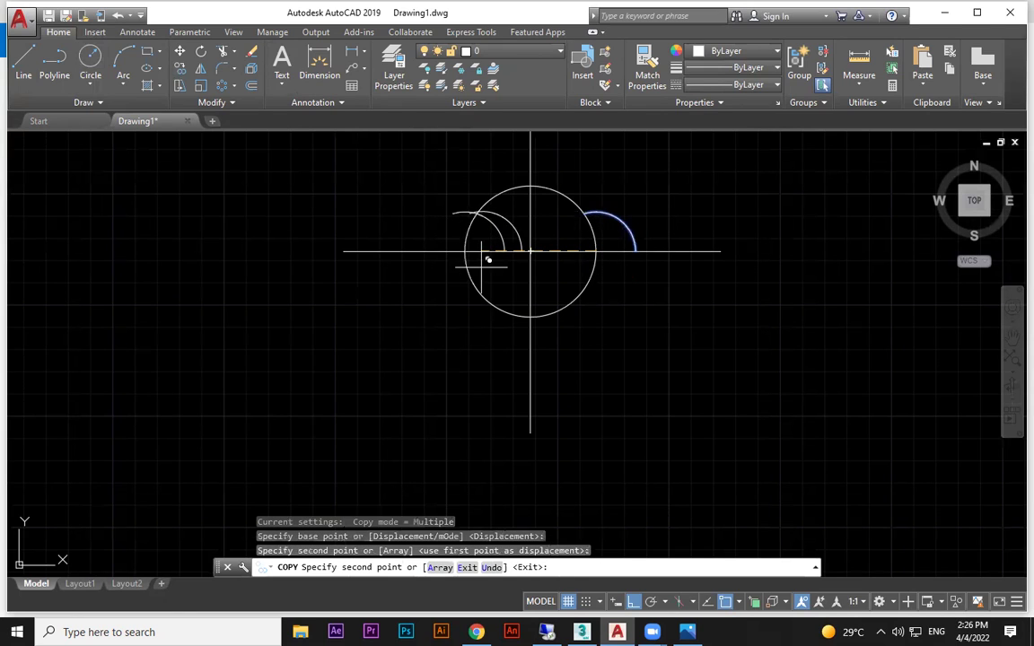
{"action": "left_click", "coordinate": [496, 264]}
{"action": "key", "text": "Escape"}
{"action": "left_click", "coordinate": [526, 219]}
{"action": "left_click", "coordinate": [492, 238]}
{"action": "key", "text": "Delete"}
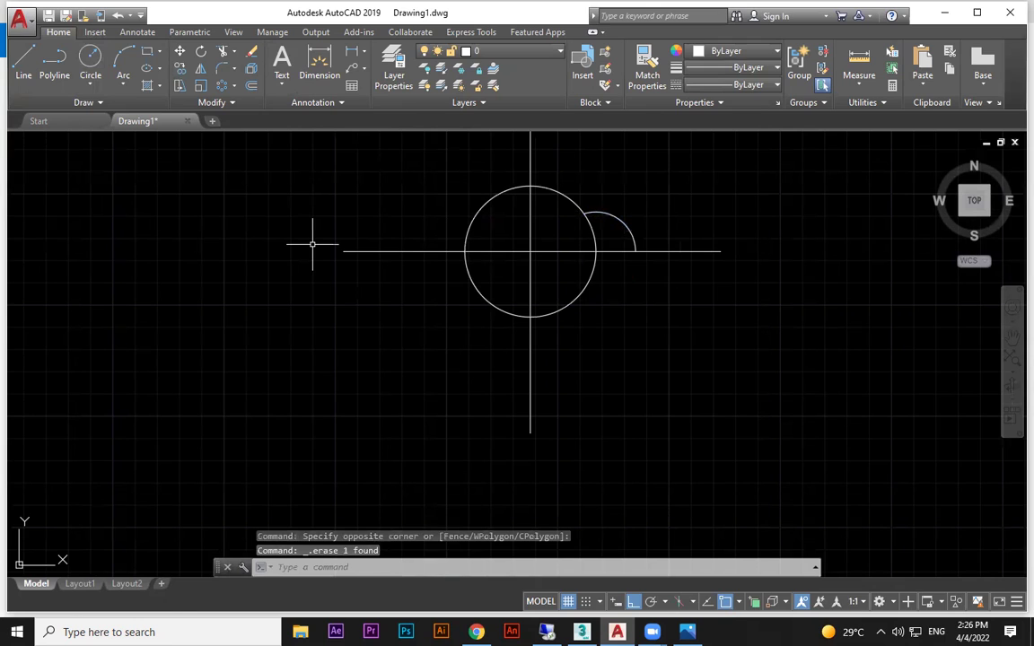
- Try mirroring the arc about the vertical centre line with its source object erased, and undo the mirror
{"action": "left_click", "coordinate": [201, 70]}
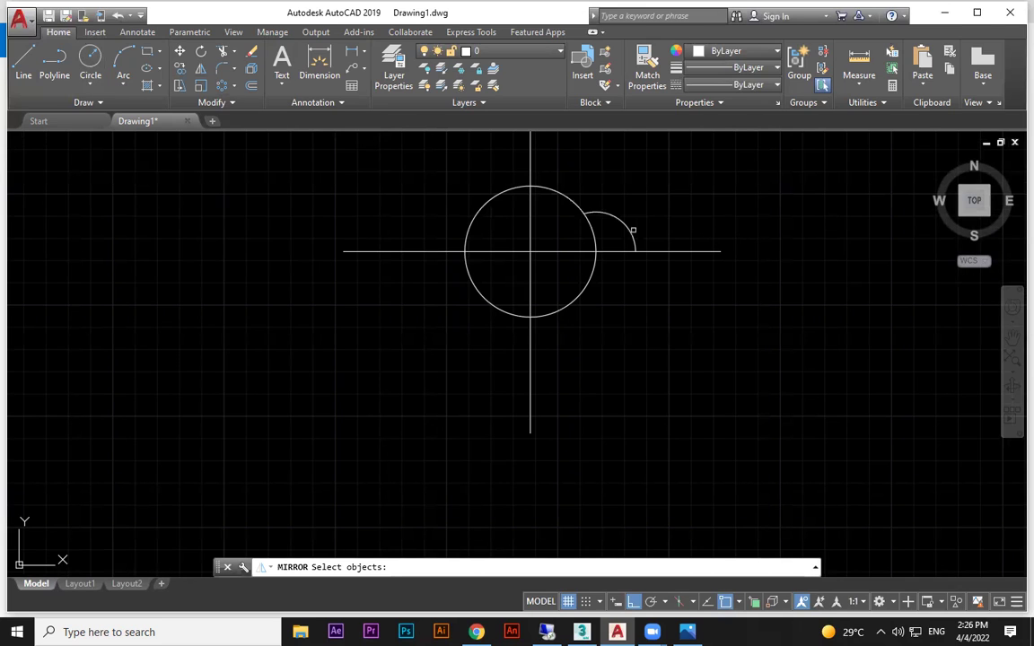
{"action": "left_click", "coordinate": [630, 230]}
{"action": "key", "text": "Return"}
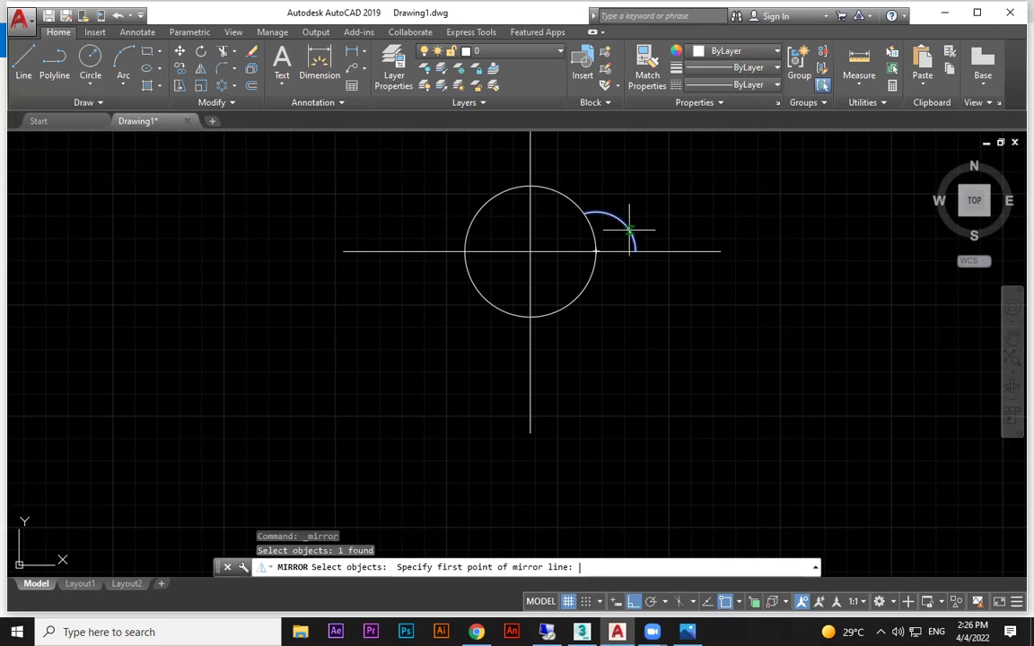
{"action": "left_click", "coordinate": [530, 250]}
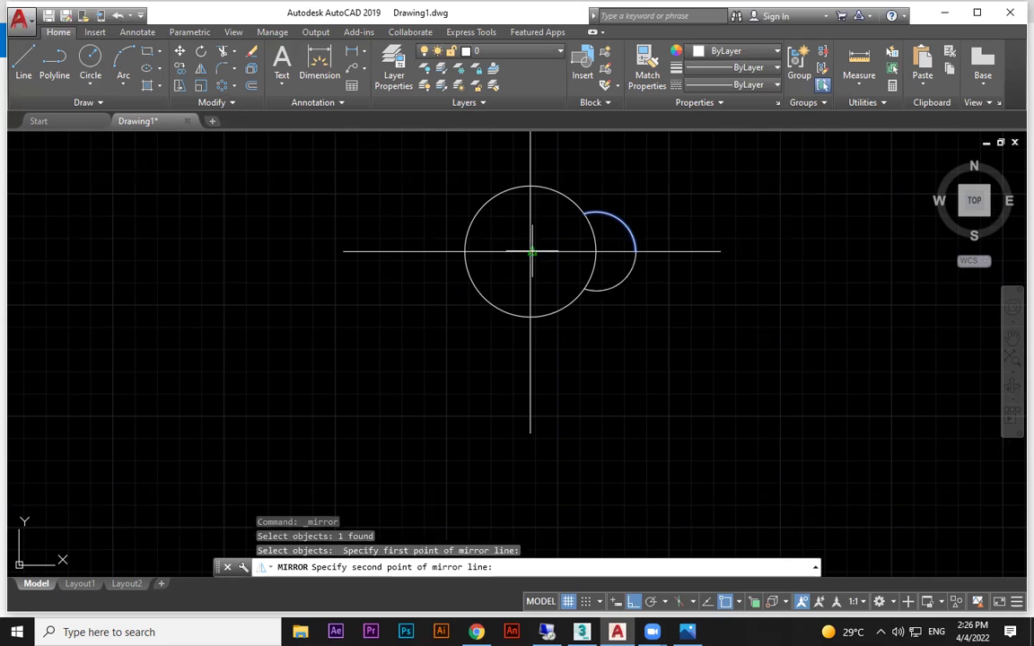
{"action": "left_click", "coordinate": [529, 139]}
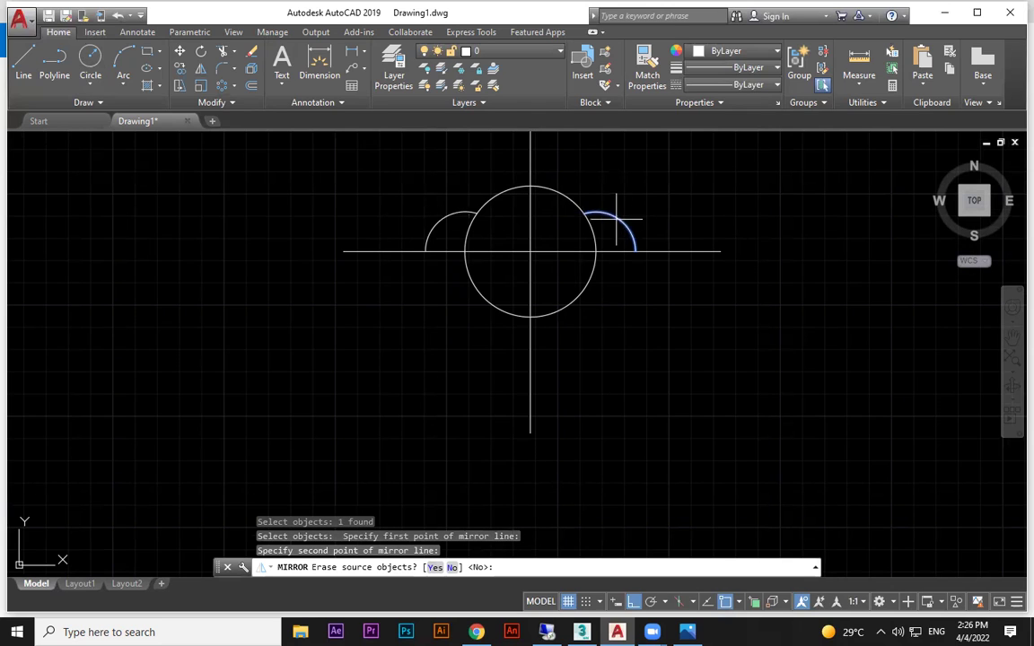
{"action": "left_click", "coordinate": [434, 568]}
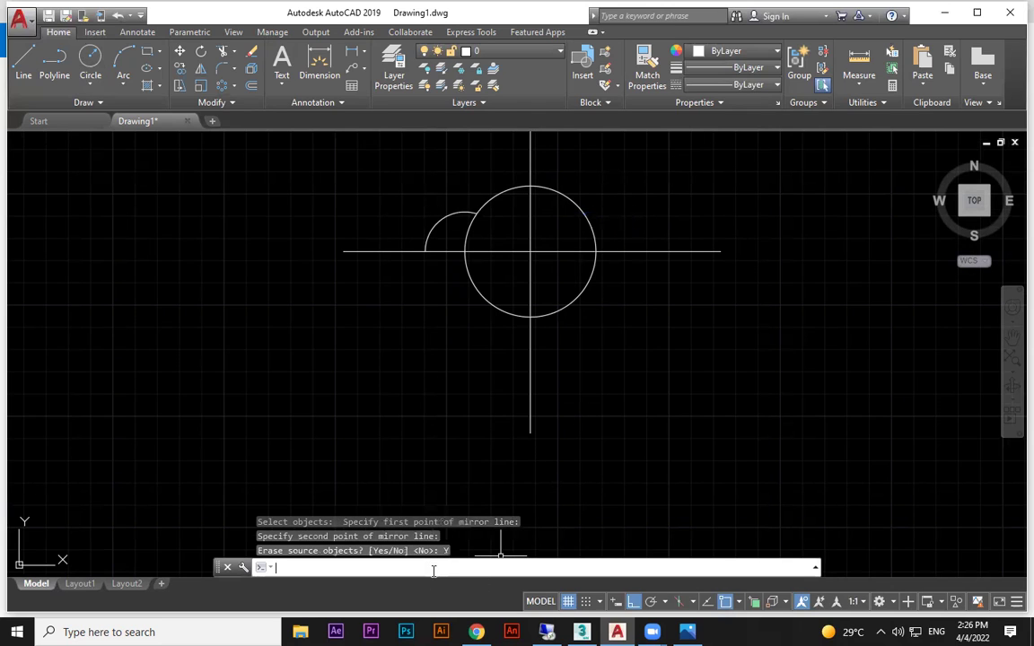
{"action": "key", "text": "ctrl+z"}
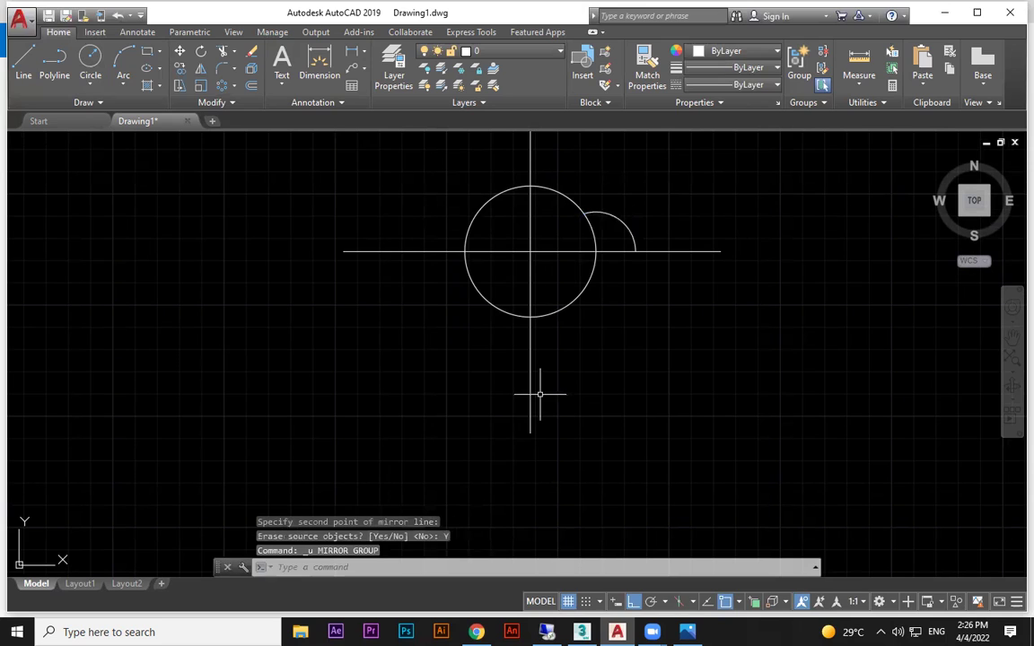
{"action": "key", "text": "Escape"}
- Mirror the upper right arc about the vertical centre line, keeping the source object
{"action": "left_click", "coordinate": [200, 71]}
{"action": "left_click", "coordinate": [564, 178]}
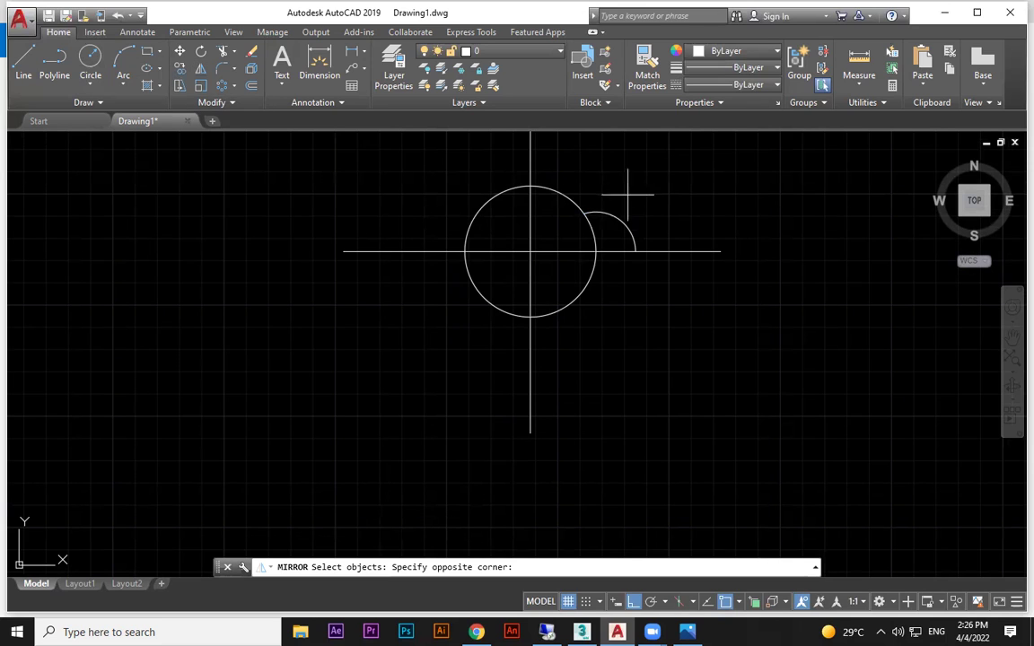
{"action": "left_click", "coordinate": [645, 260]}
{"action": "key", "text": "Return"}
{"action": "left_click", "coordinate": [531, 251]}
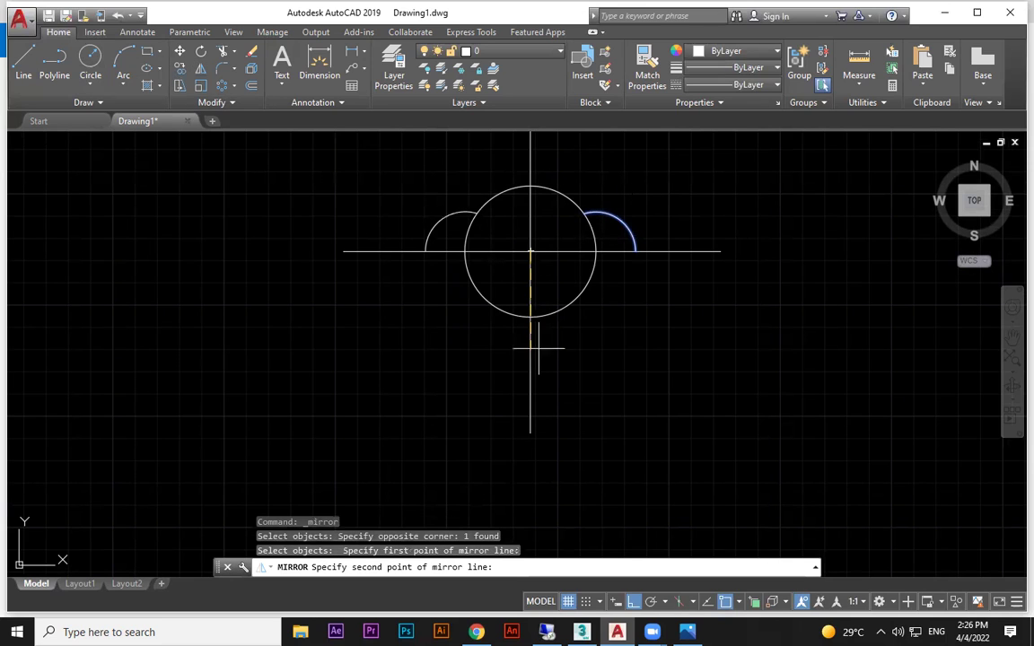
{"action": "left_click", "coordinate": [536, 369]}
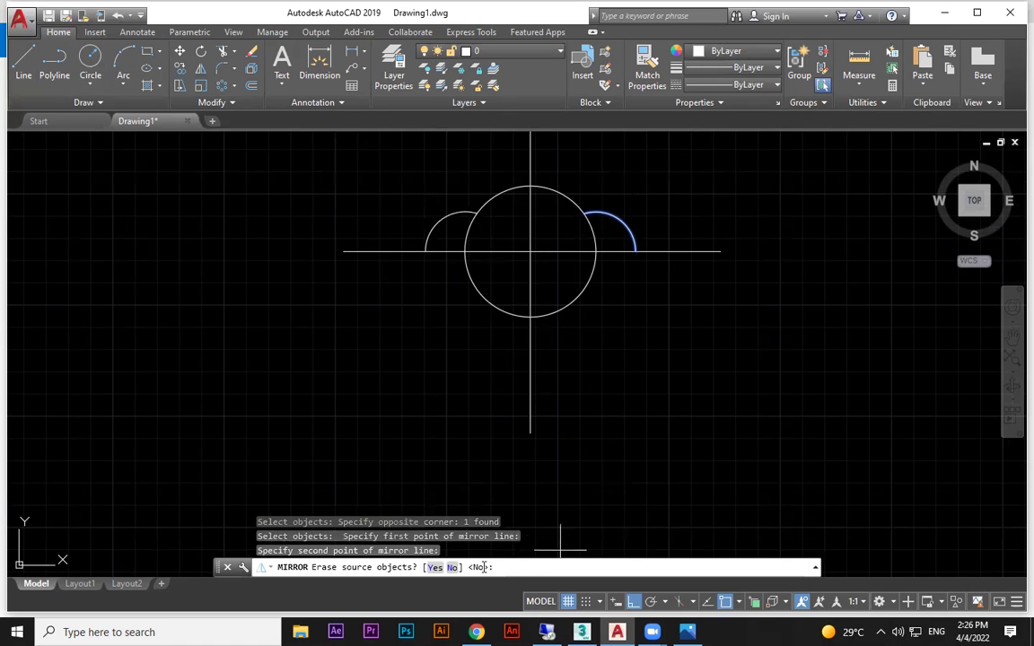
{"action": "key", "text": "Return"}
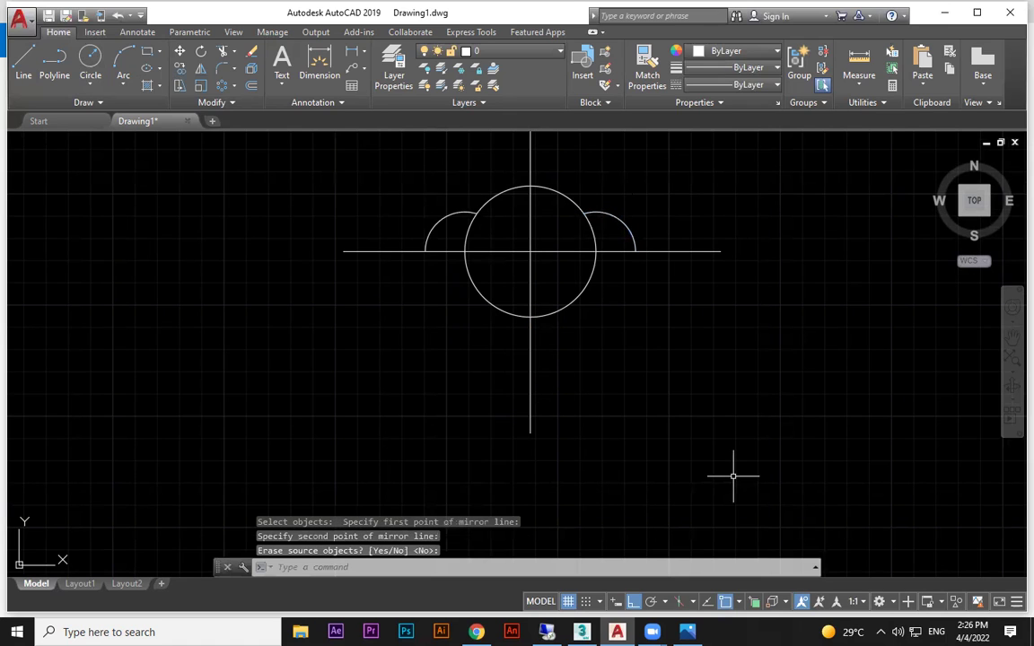
- Draw a circle with a radius of about 17.8 centred on the large circle's top quadrant
{"action": "middle_click_drag", "start_coordinate": [591, 347], "coordinate": [605, 458]}
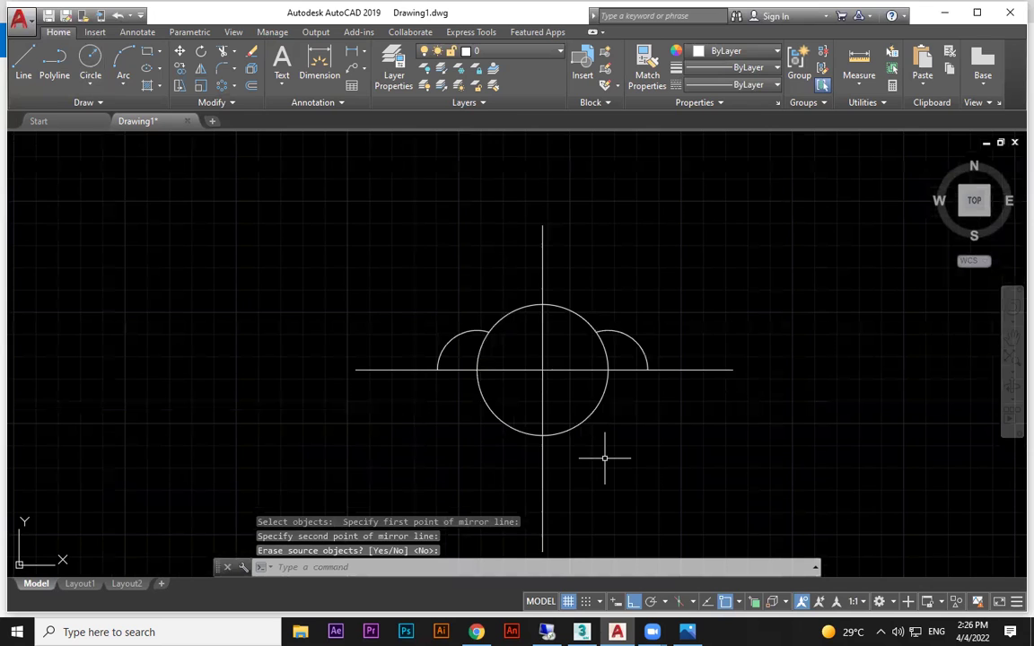
{"action": "key", "text": "ctrl+z"}
{"action": "left_click", "coordinate": [90, 61]}
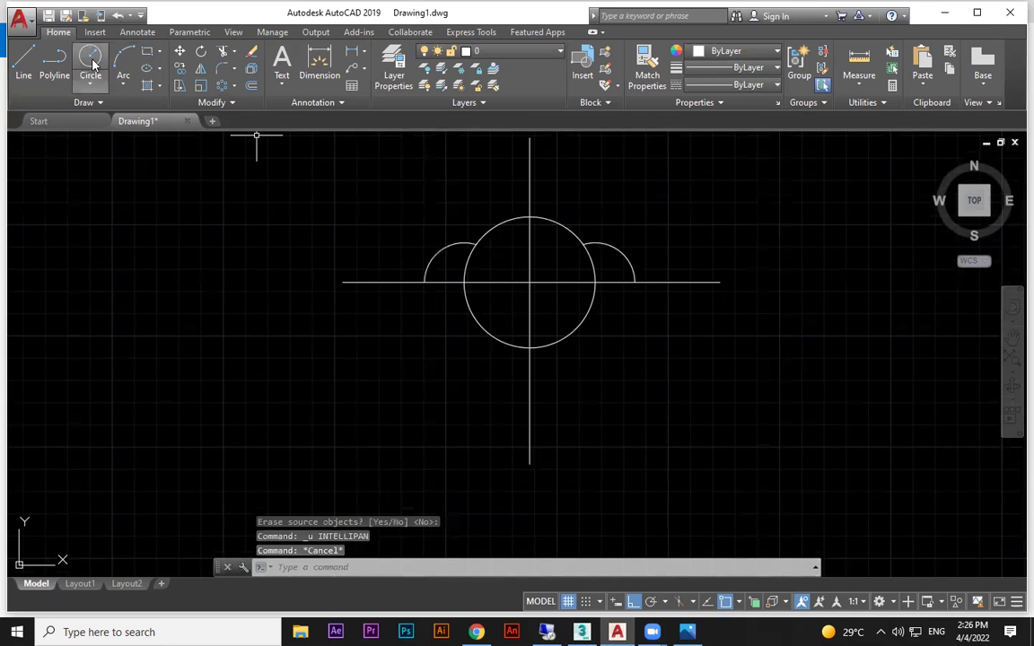
{"action": "left_click", "coordinate": [529, 217]}
{"action": "left_click", "coordinate": [557, 196]}
{"action": "key", "text": "Escape"}
{"action": "key", "text": "Escape"}
- Trim the new small circle to its upper left arc, removing its right half and the part inside the large circle
{"action": "type", "text": "tr"}
{"action": "key", "text": "Return"}
{"action": "left_click", "coordinate": [558, 196]}
{"action": "left_click", "coordinate": [551, 240]}
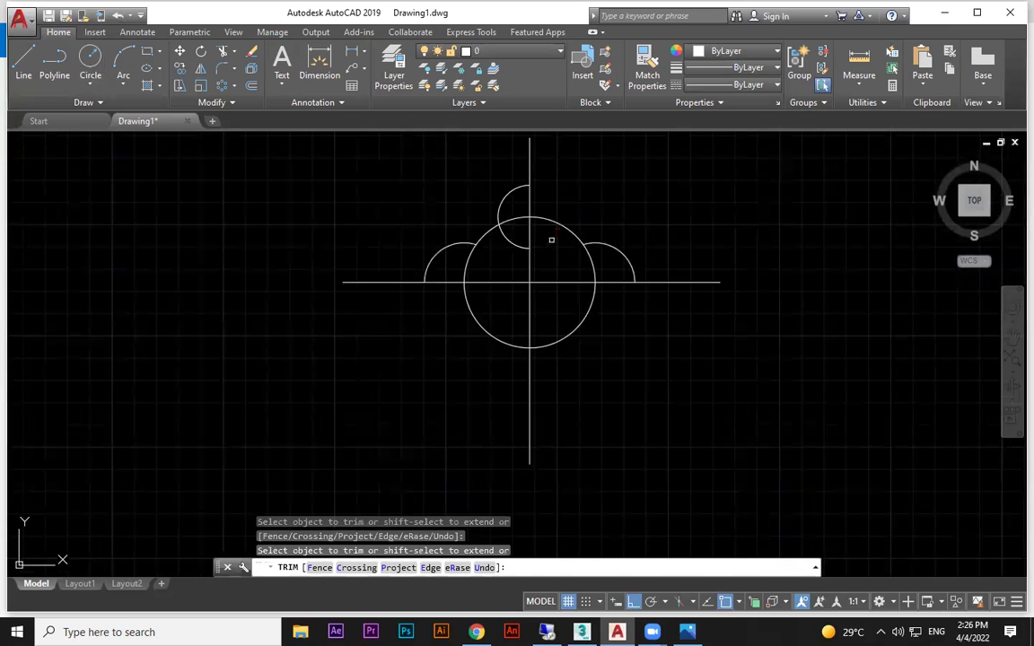
{"action": "key", "text": "Escape"}
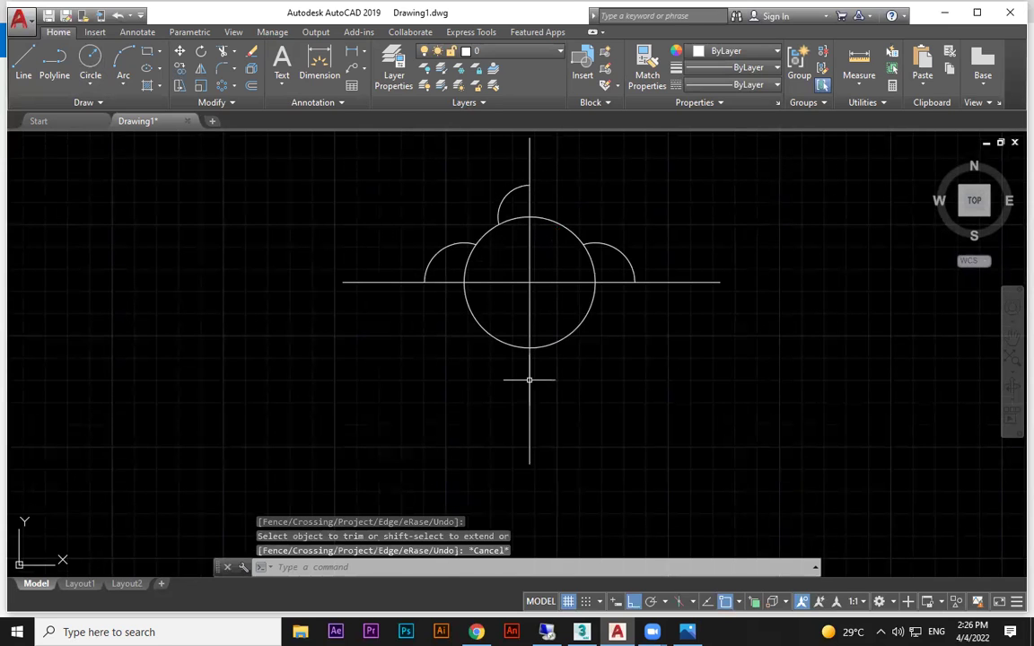
- Mirror the arc at the top of the large circle about the horizontal centre line, keeping the source object
{"action": "left_click", "coordinate": [201, 68]}
{"action": "left_click", "coordinate": [508, 196]}
{"action": "key", "text": "Return"}
{"action": "left_click", "coordinate": [530, 282]}
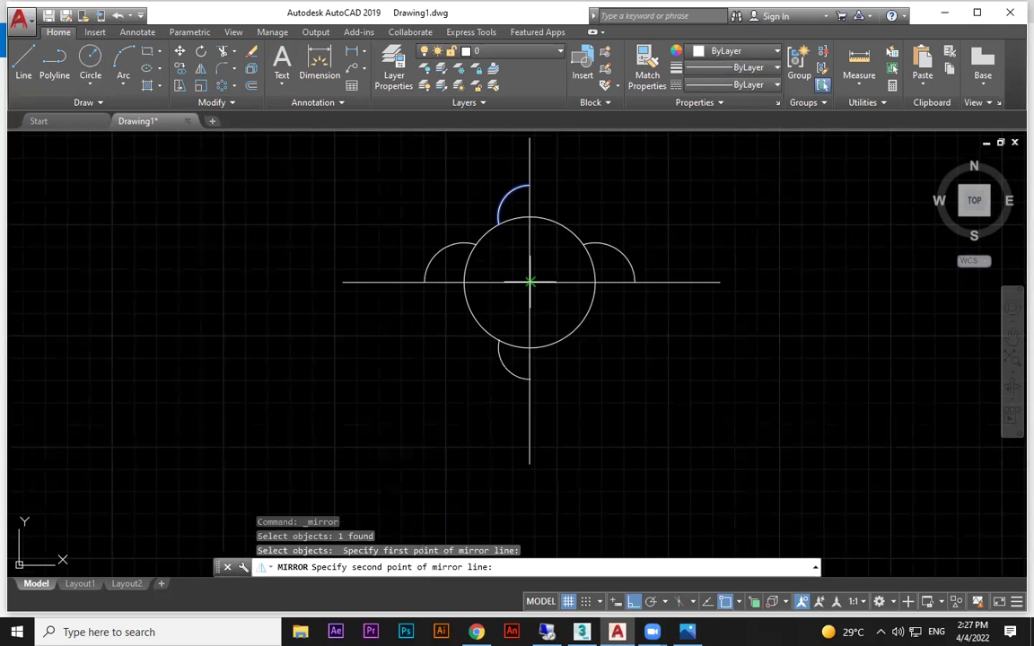
{"action": "left_click", "coordinate": [647, 284]}
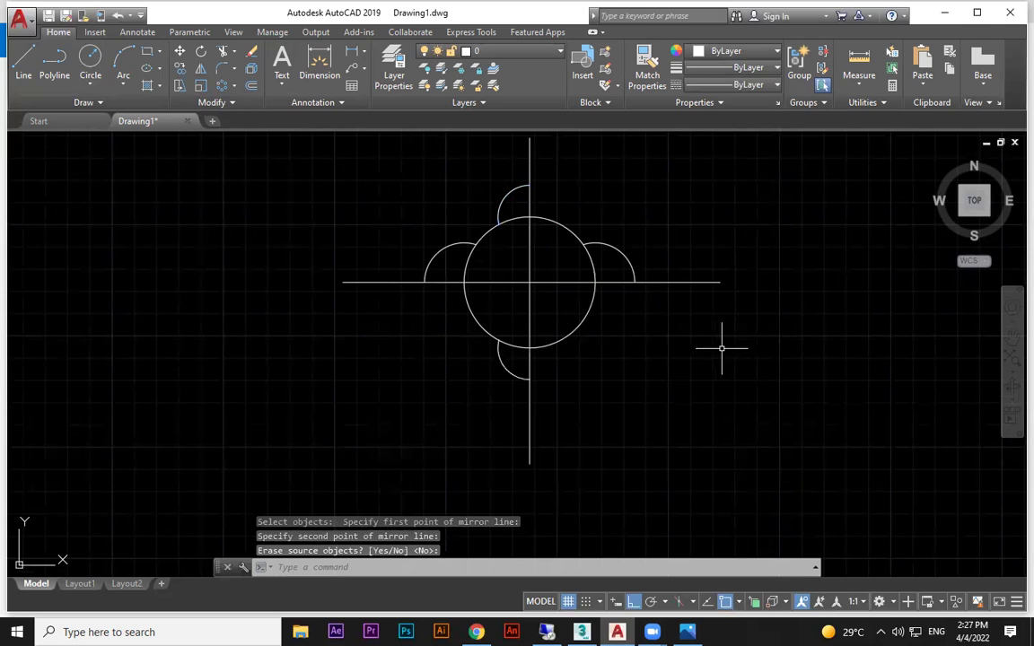
{"action": "key", "text": "Escape"}
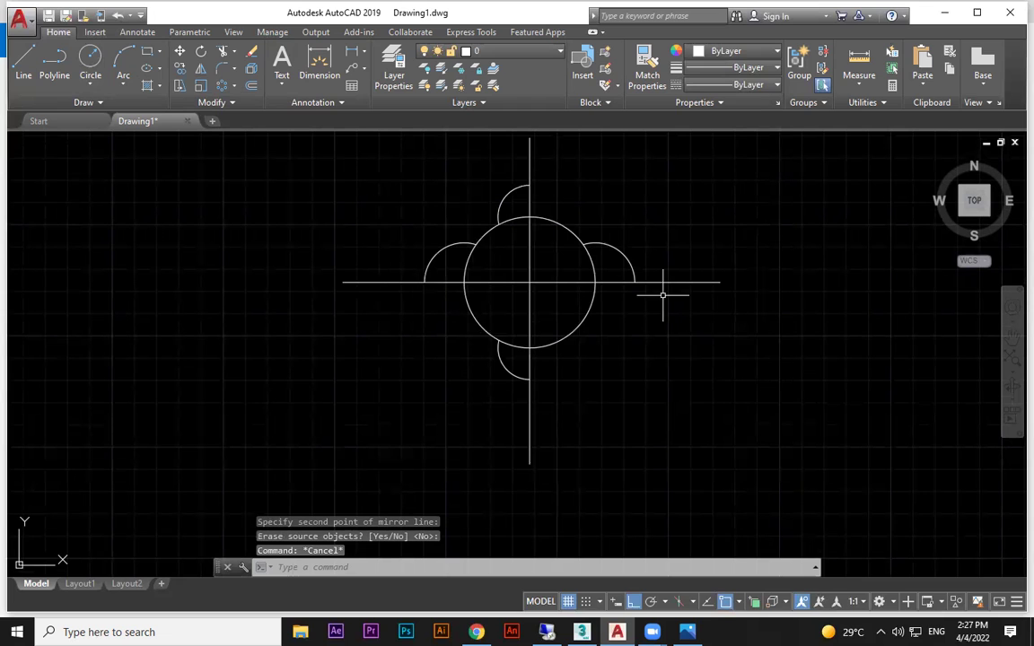
- Delete the entire practice sketch, including the large circle, its arcs and both centre lines
{"action": "left_click", "coordinate": [679, 198]}
{"action": "left_click", "coordinate": [411, 462]}
{"action": "key", "text": "Delete"}
- Draw a vertical and a horizontal construction line crossing at one point as the flange's centre lines
{"action": "scroll", "coordinate": [599, 402], "scroll_direction": "up", "scroll_amount": 1}
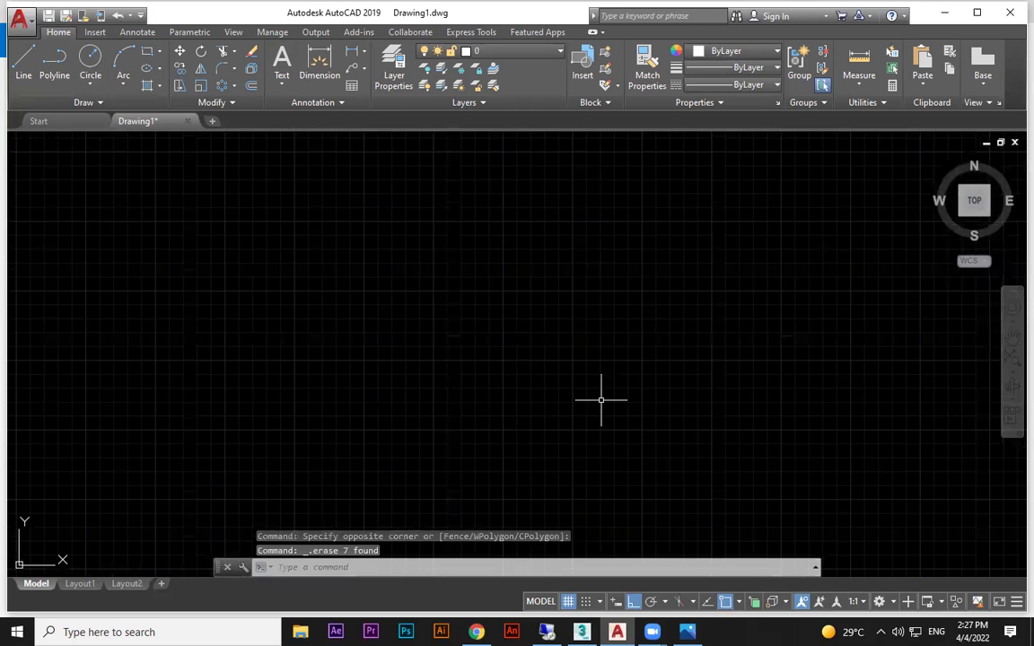
{"action": "scroll", "coordinate": [601, 401], "scroll_direction": "up", "scroll_amount": 1}
{"action": "key", "text": "Escape"}
{"action": "key", "text": "Escape"}
{"action": "type", "text": "xl"}
{"action": "key", "text": "Return"}
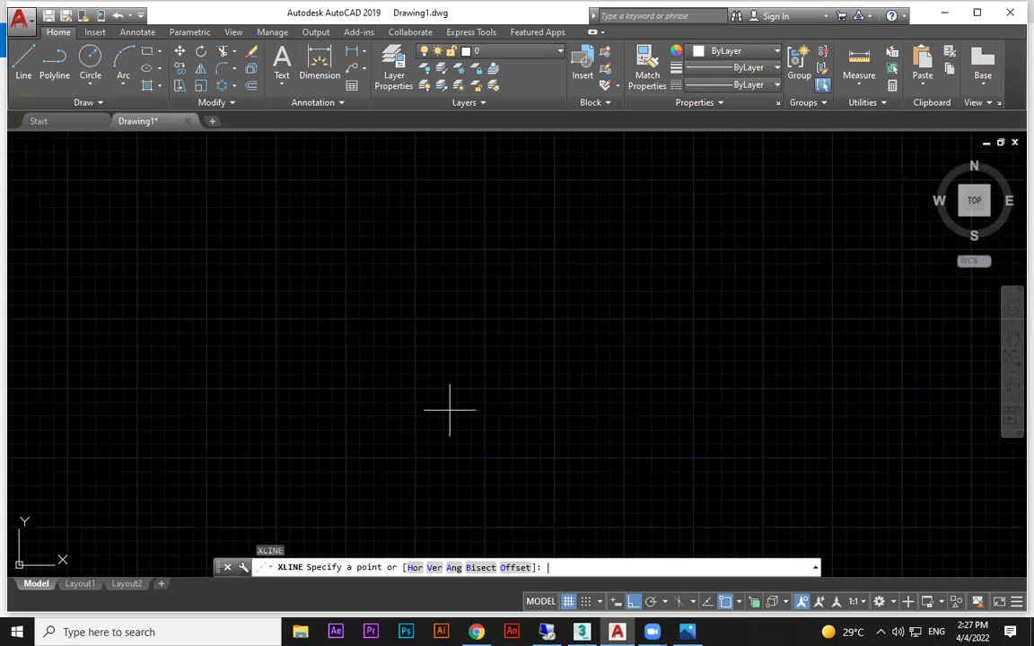
{"action": "left_click", "coordinate": [613, 279]}
{"action": "left_click", "coordinate": [611, 392]}
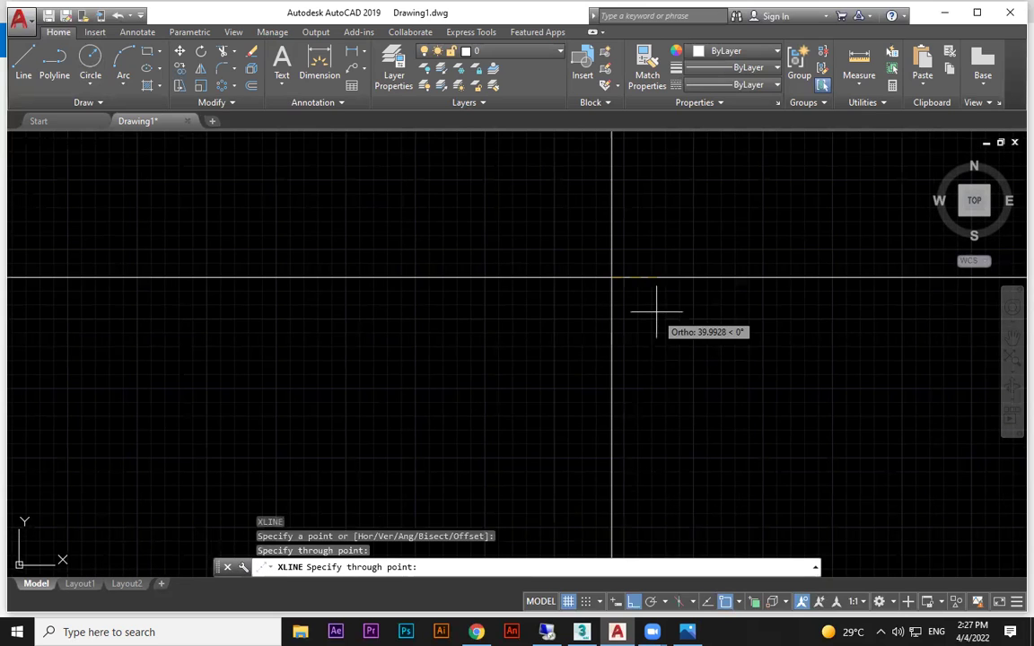
{"action": "left_click", "coordinate": [657, 310]}
{"action": "key", "text": "Escape"}
- Check the reference image and draw a circle of diameter 60 centred on the construction lines' intersection
{"action": "key", "text": "alt+Tab"}
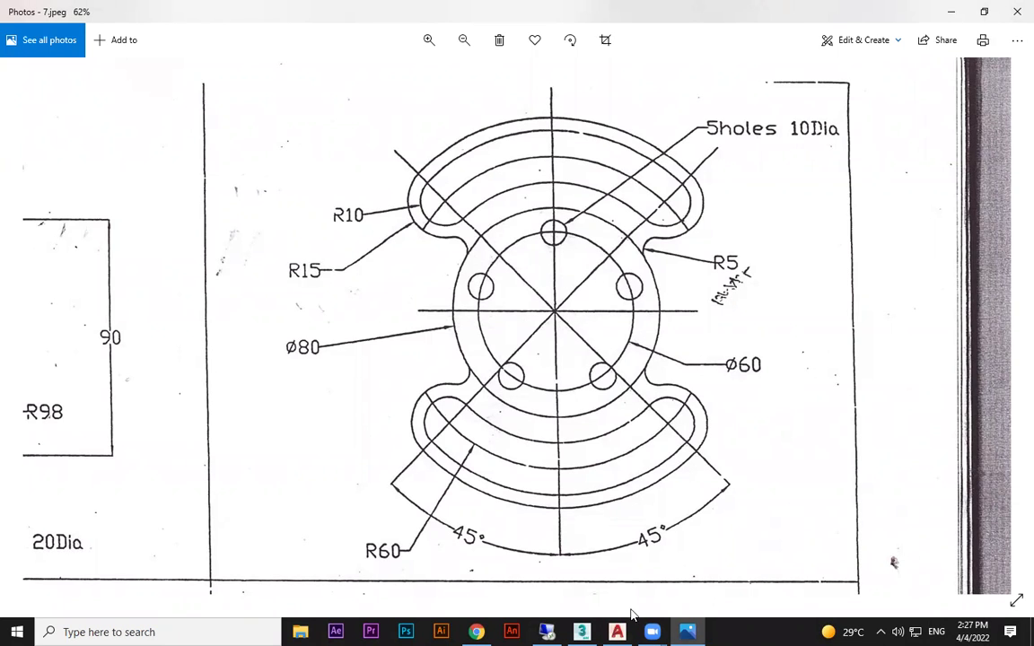
{"action": "left_click", "coordinate": [618, 632]}
{"action": "left_click", "coordinate": [90, 83]}
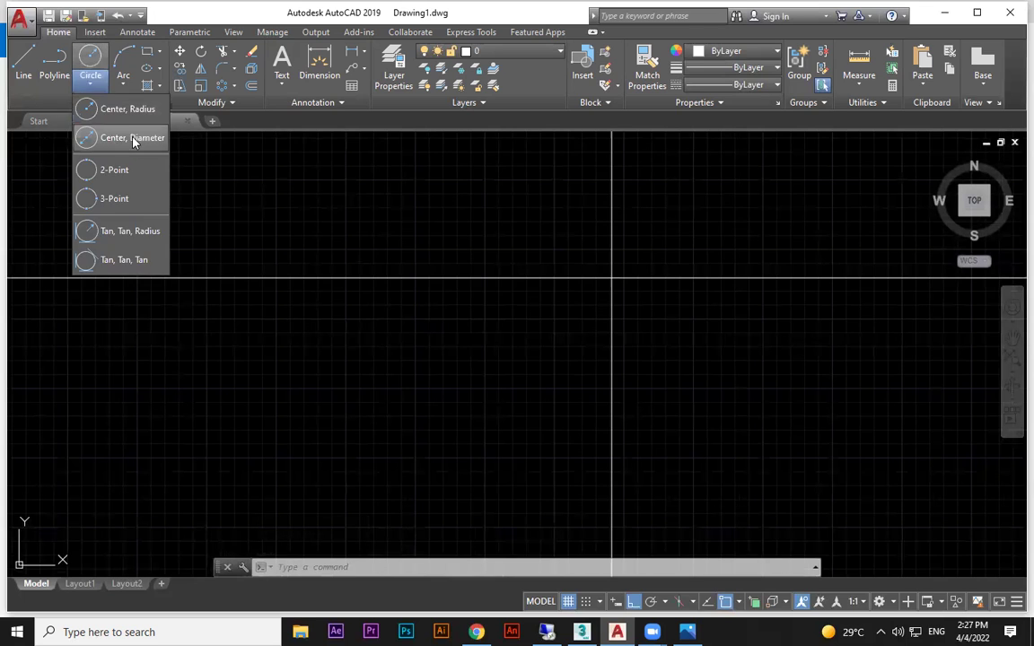
{"action": "left_click", "coordinate": [133, 139]}
{"action": "left_click", "coordinate": [612, 279]}
{"action": "type", "text": "60"}
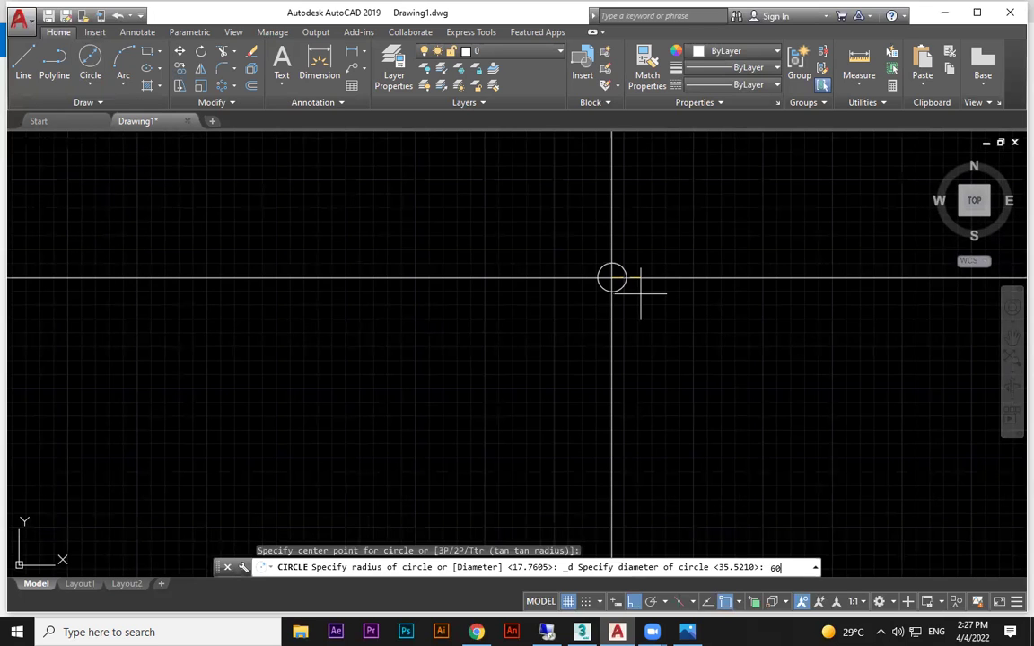
{"action": "key", "text": "Return"}
- Draw a hole circle of diameter 10 centred on the top quadrant of the 60 diameter circle
{"action": "key", "text": "alt+Tab"}
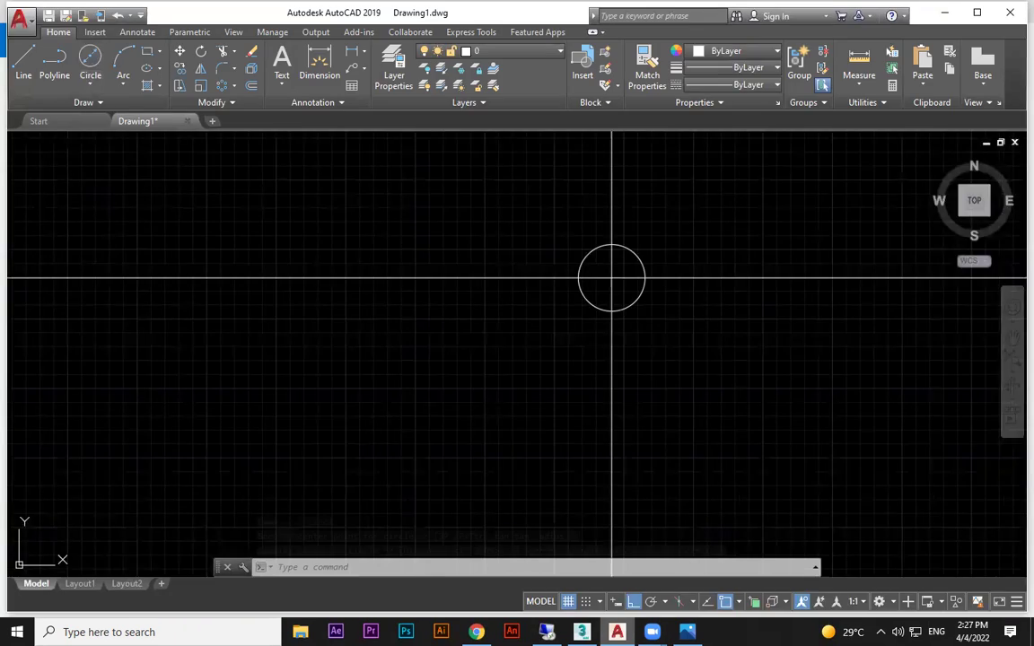
{"action": "left_click", "coordinate": [618, 632]}
{"action": "left_click", "coordinate": [90, 57]}
{"action": "left_click", "coordinate": [612, 245]}
{"action": "type", "text": "10"}
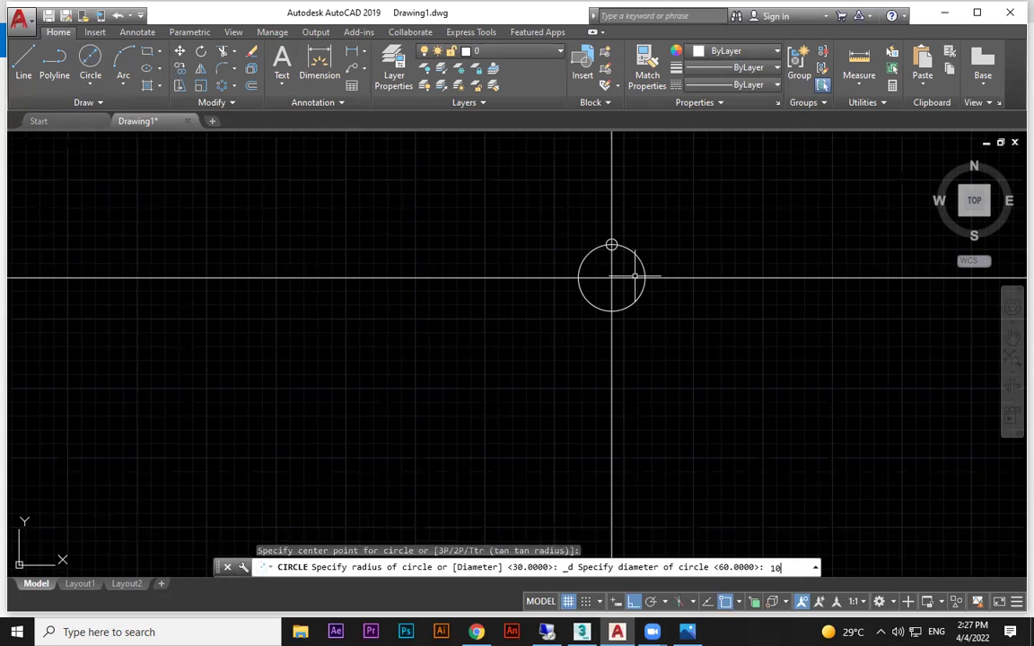
{"action": "key", "text": "Return"}
- Create a polar array of the small hole circle with 5 items over 360° about the flange centre
{"action": "scroll", "coordinate": [627, 270], "scroll_direction": "up", "scroll_amount": 4}
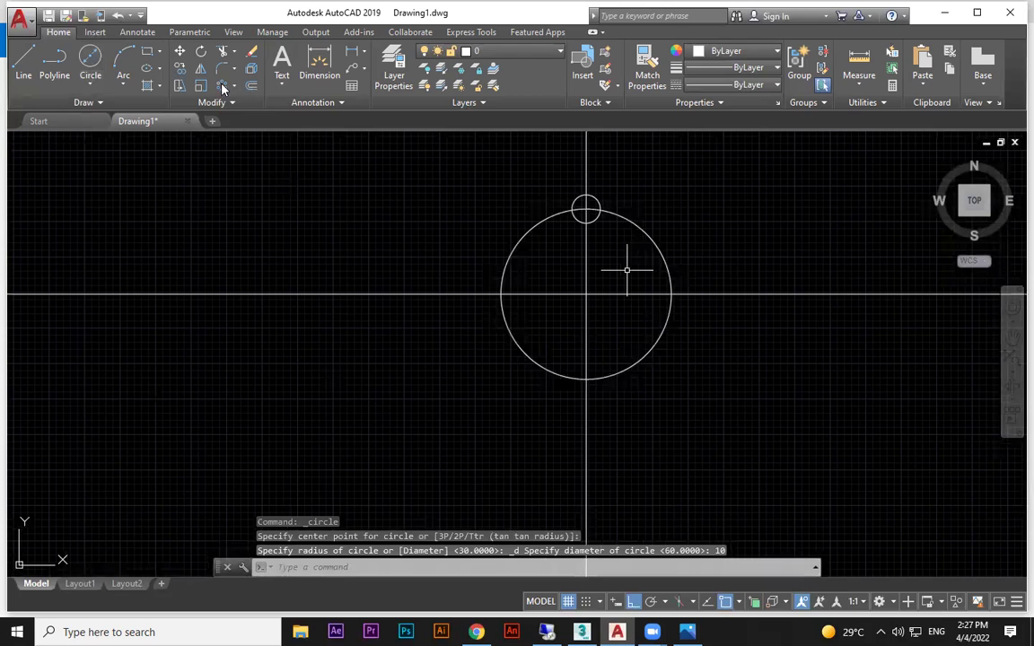
{"action": "type", "text": "arraypolar"}
{"action": "key", "text": "Return"}
{"action": "left_click", "coordinate": [575, 203]}
{"action": "key", "text": "Return"}
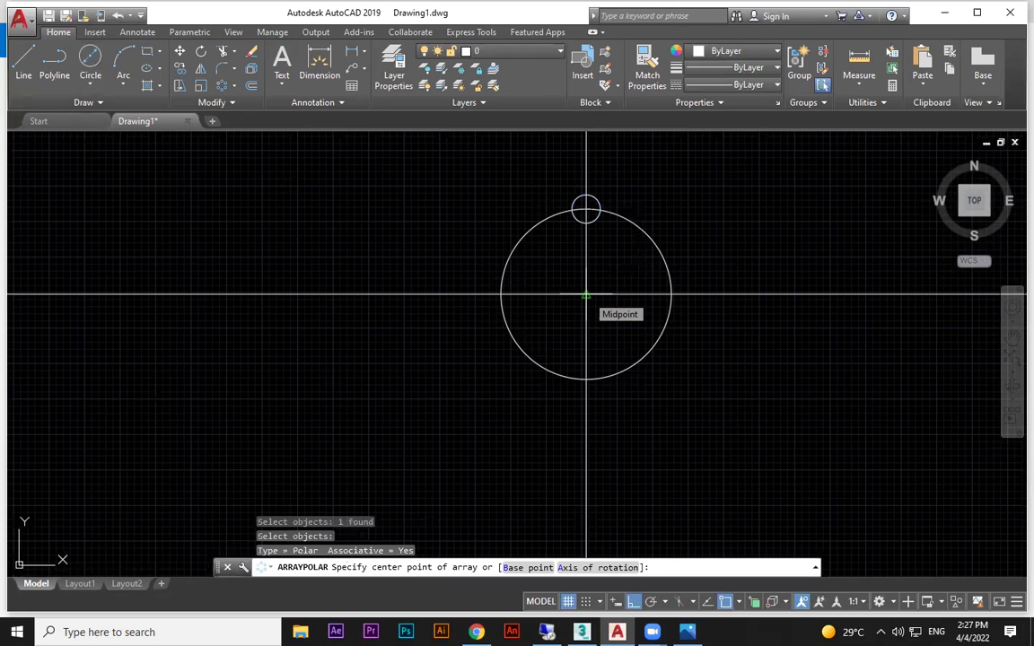
{"action": "left_click", "coordinate": [586, 293]}
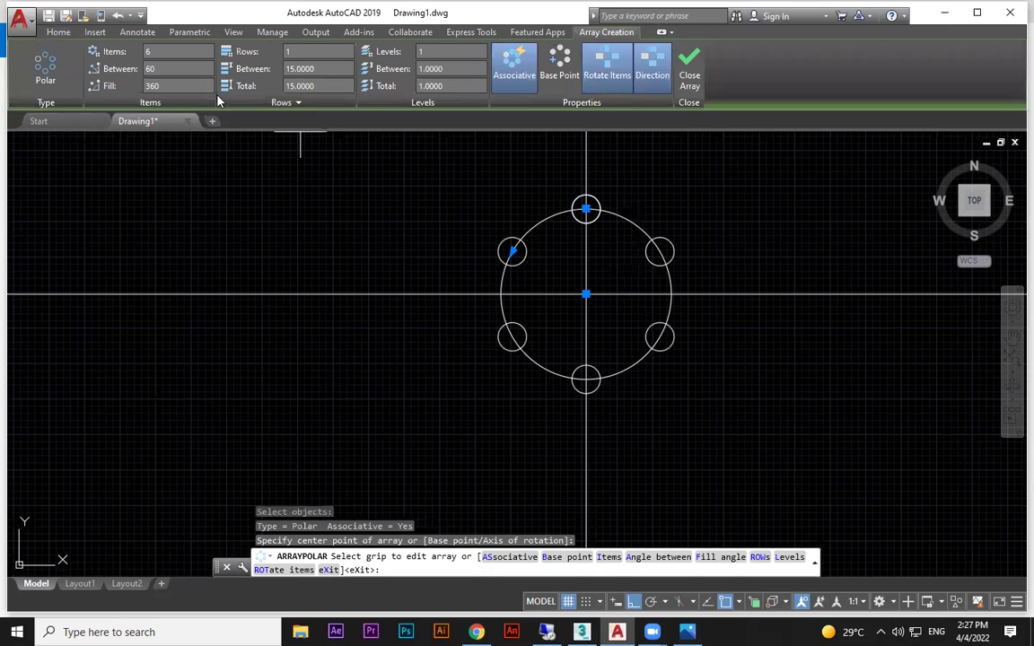
{"action": "key", "text": "Return"}
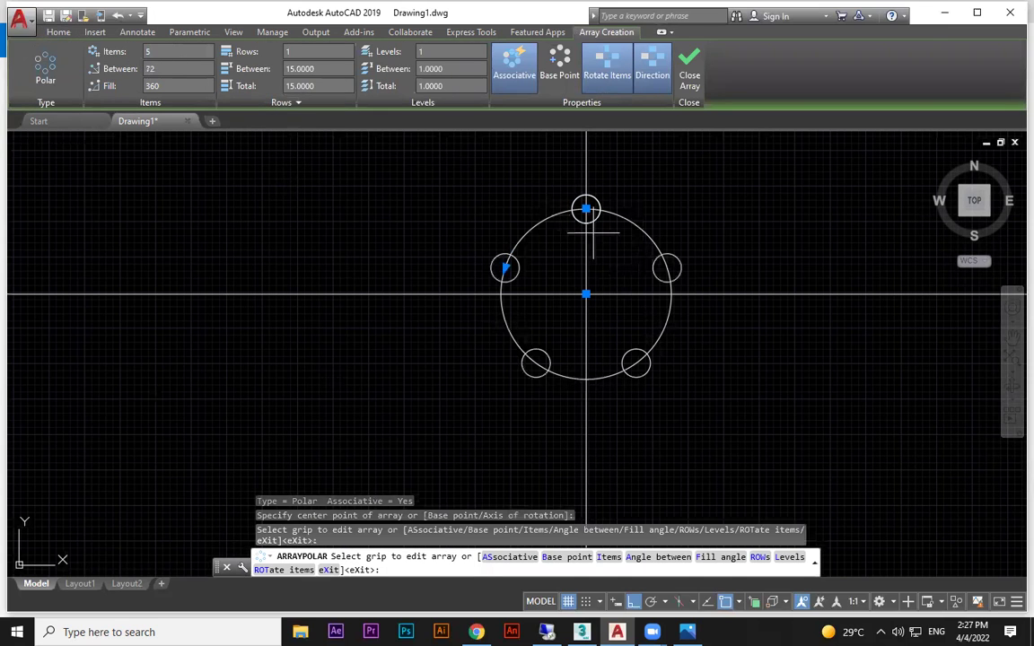
{"action": "key", "text": "Escape"}
{"action": "key", "text": "Escape"}
- Check the reference image and draw a concentric circle of diameter 80 around the flange centre
{"action": "key", "text": "alt+Tab"}
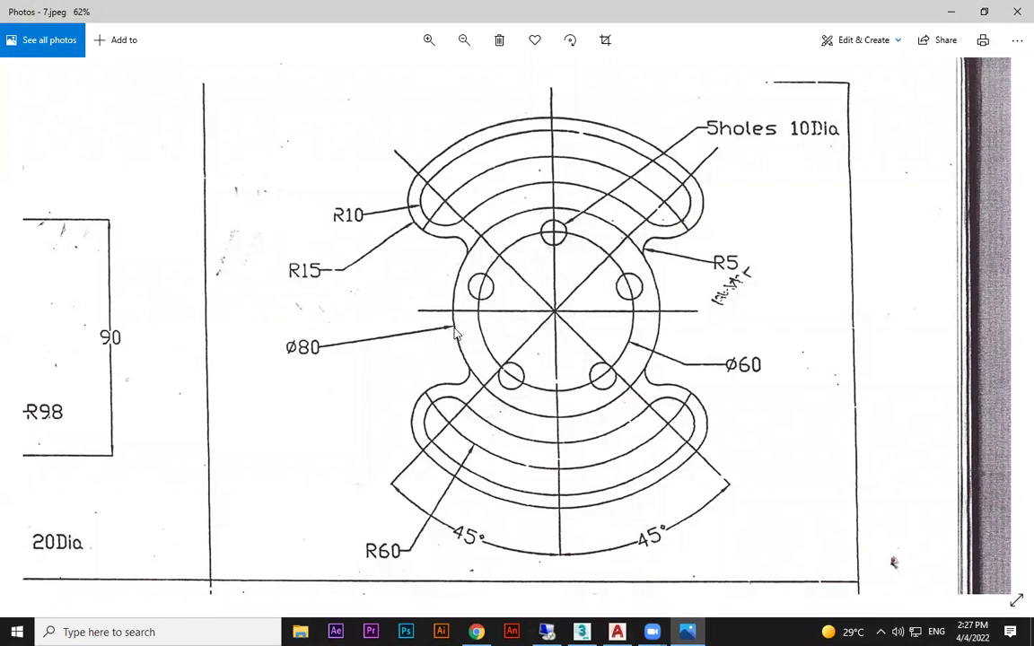
{"action": "key", "text": "alt+Tab"}
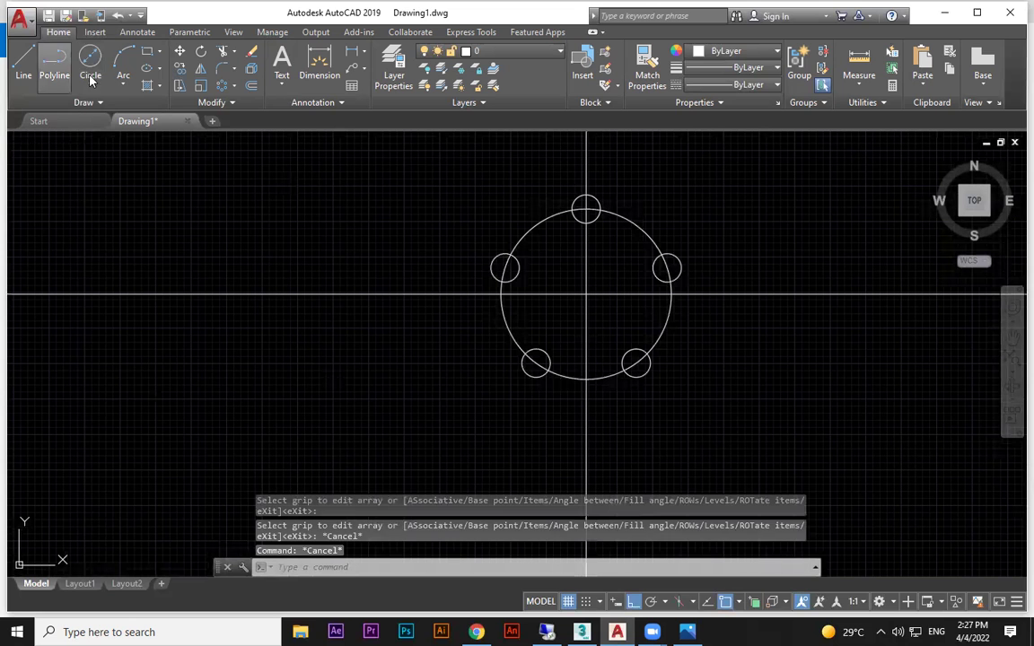
{"action": "left_click", "coordinate": [90, 61]}
{"action": "left_click", "coordinate": [588, 293]}
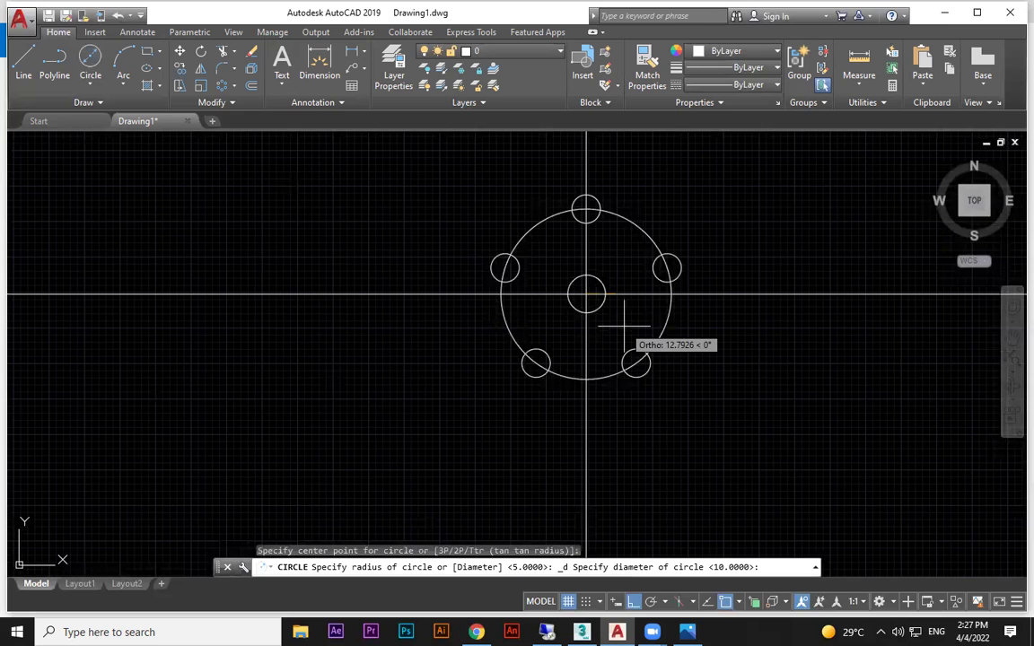
{"action": "type", "text": "80"}
{"action": "key", "text": "Return"}
- Check the 45° angles in the reference image and turn on polar tracking with 45° increments for drawing lines
{"action": "key", "text": "alt+Tab"}
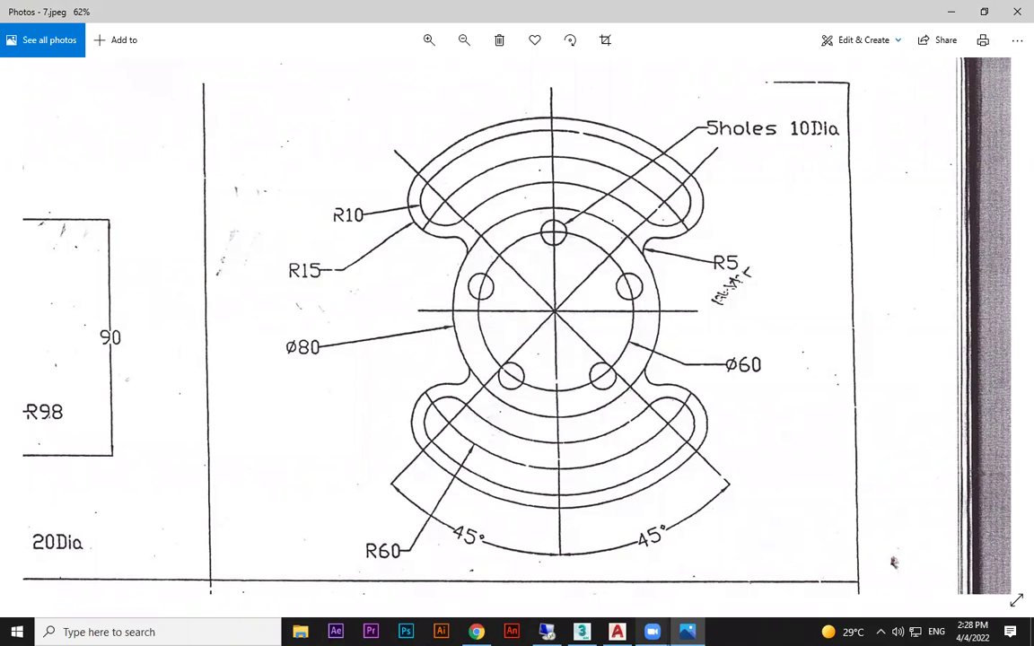
{"action": "key", "text": "alt+Tab"}
{"action": "left_click", "coordinate": [24, 63]}
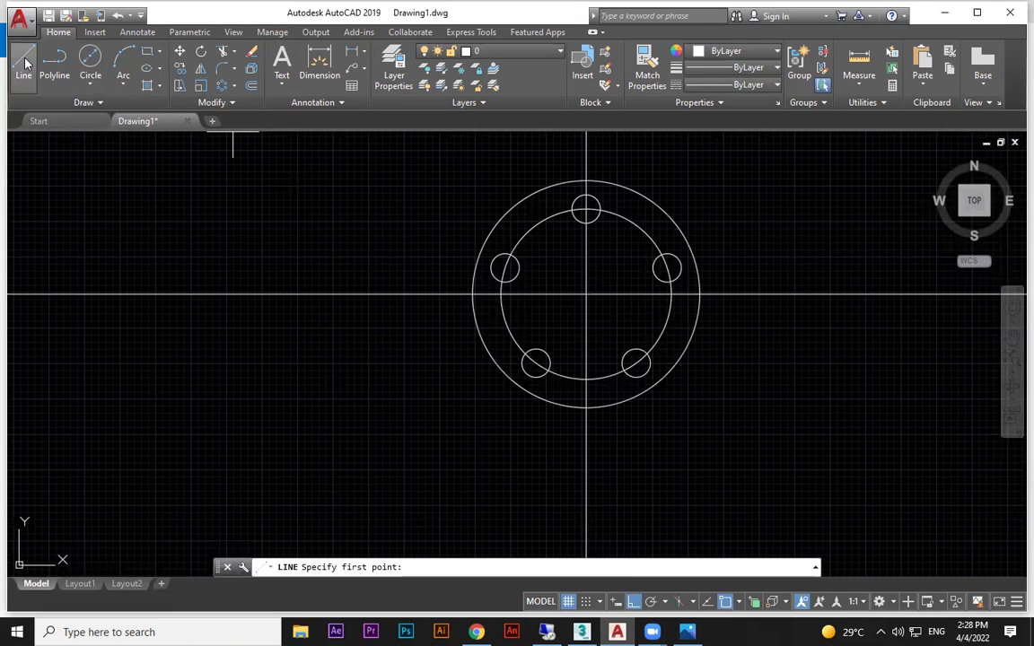
{"action": "left_click", "coordinate": [652, 603]}
{"action": "left_click", "coordinate": [667, 602]}
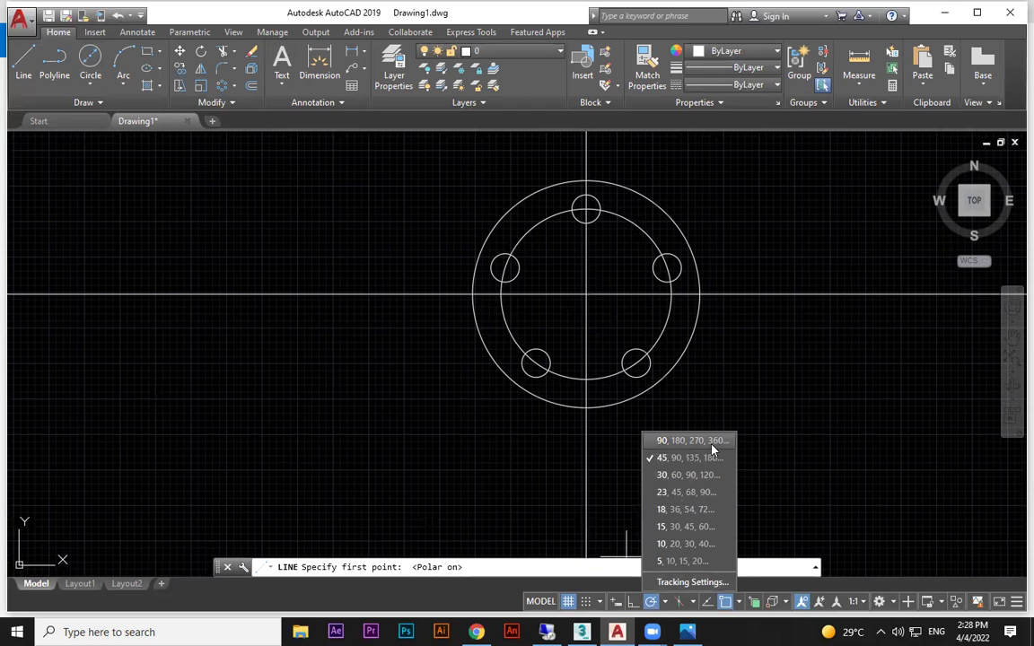
- Draw two lines from the flange centre beyond the outer circle, one at 45° to the upper right and one at 135° to the upper left
{"action": "left_click", "coordinate": [20, 62]}
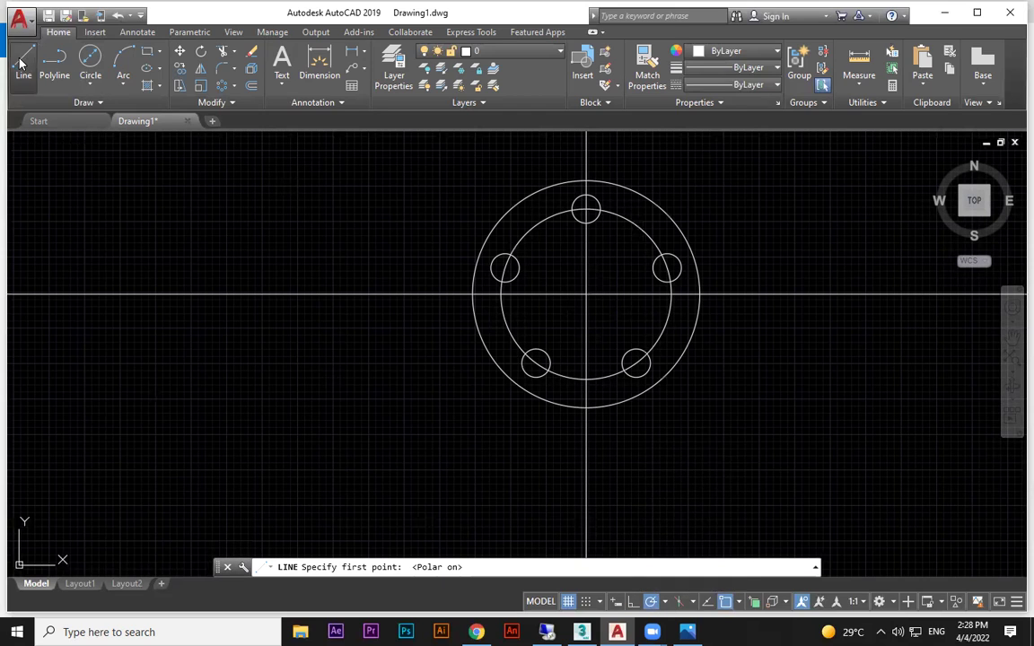
{"action": "left_click", "coordinate": [587, 294]}
{"action": "middle_click_drag", "start_coordinate": [609, 259], "coordinate": [614, 327]}
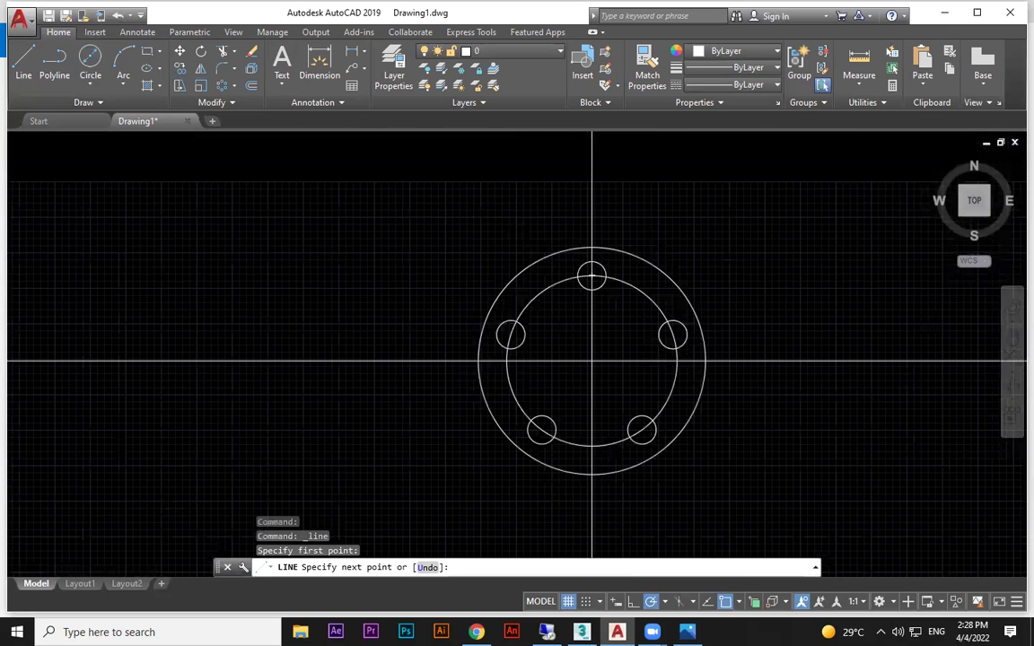
{"action": "left_click", "coordinate": [808, 145]}
{"action": "key", "text": "Escape"}
{"action": "key", "text": "Return"}
{"action": "left_click", "coordinate": [591, 362]}
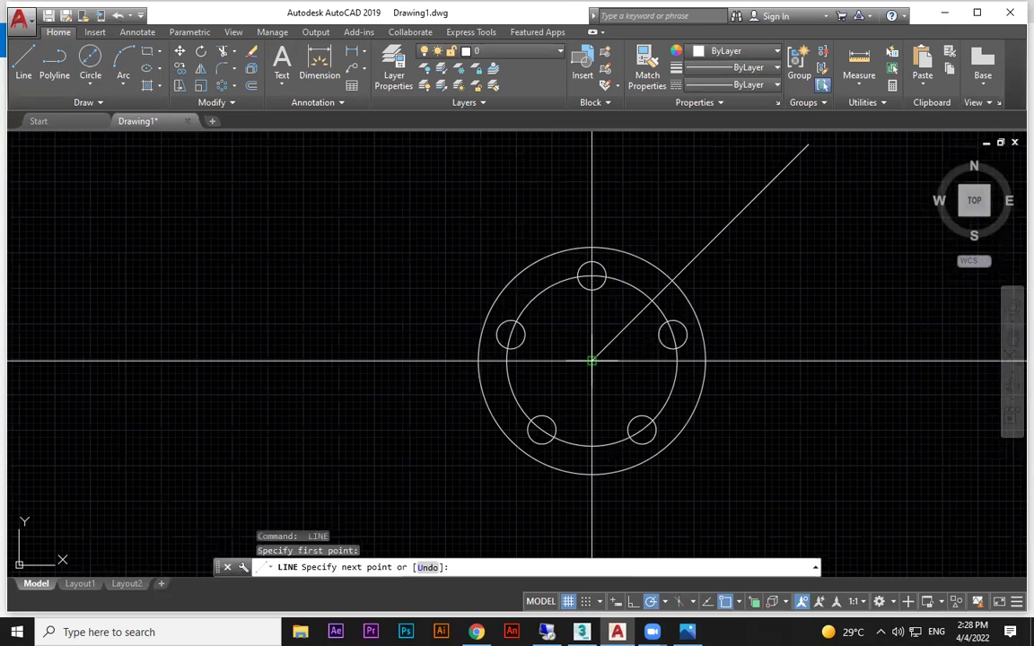
{"action": "left_click", "coordinate": [395, 162]}
{"action": "key", "text": "Escape"}
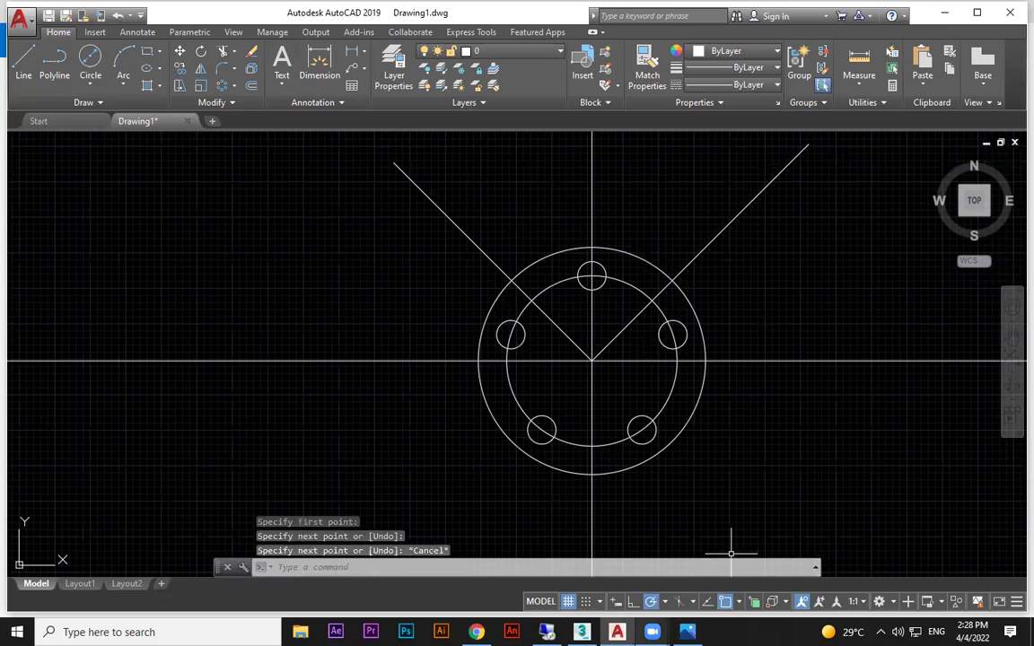
- Check the reference image and draw a circle of radius 60 centred on the flange centre
{"action": "key", "text": "alt+Tab"}
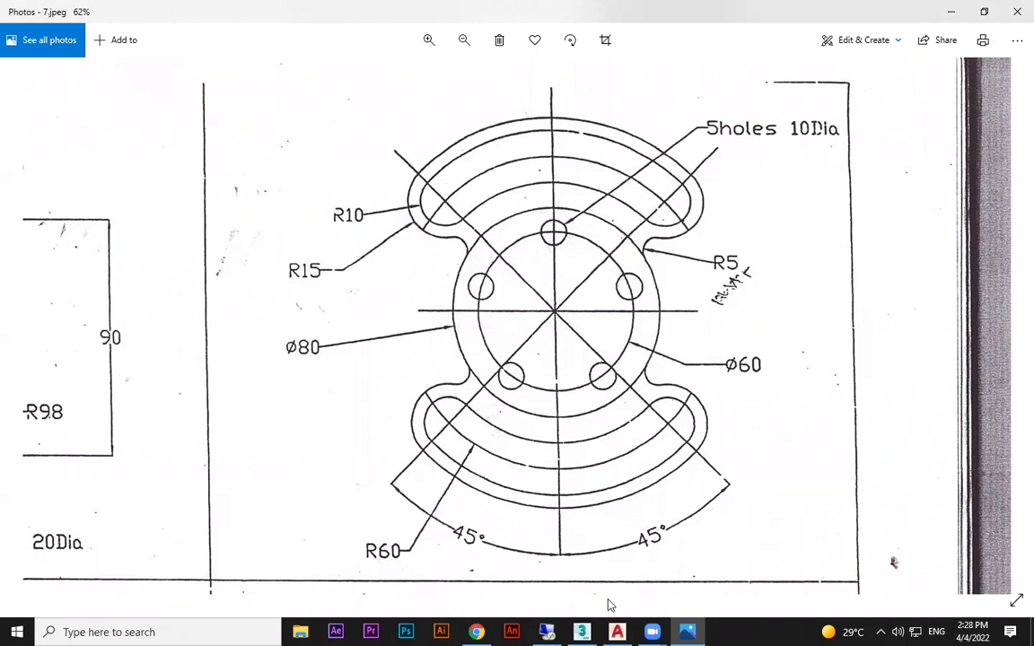
{"action": "key", "text": "alt+Tab"}
{"action": "left_click", "coordinate": [91, 85]}
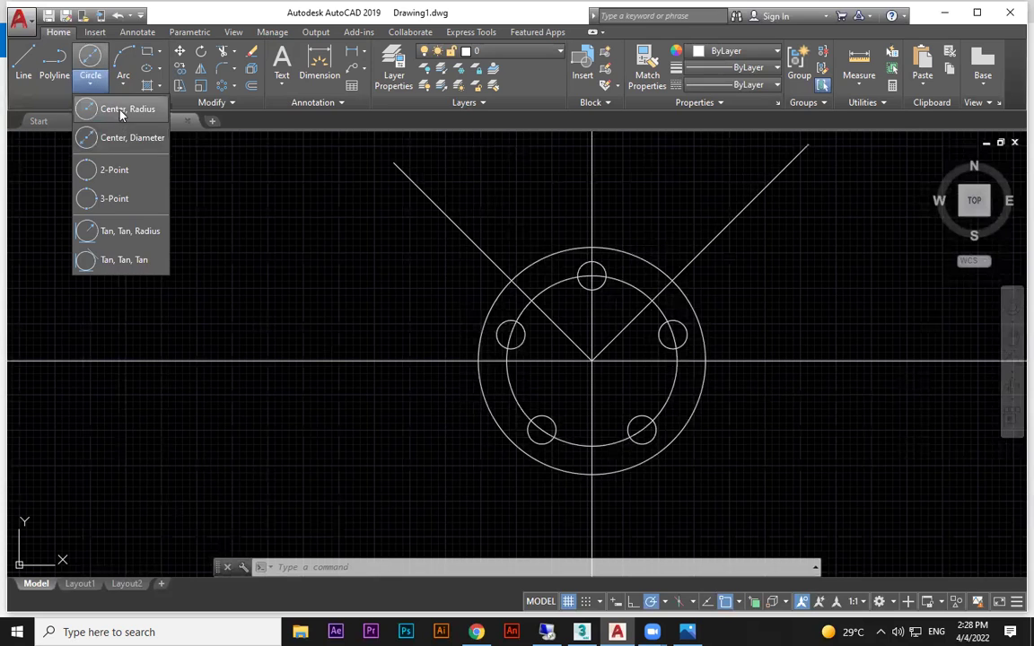
{"action": "left_click", "coordinate": [121, 111]}
{"action": "left_click", "coordinate": [592, 362]}
{"action": "type", "text": "6"}
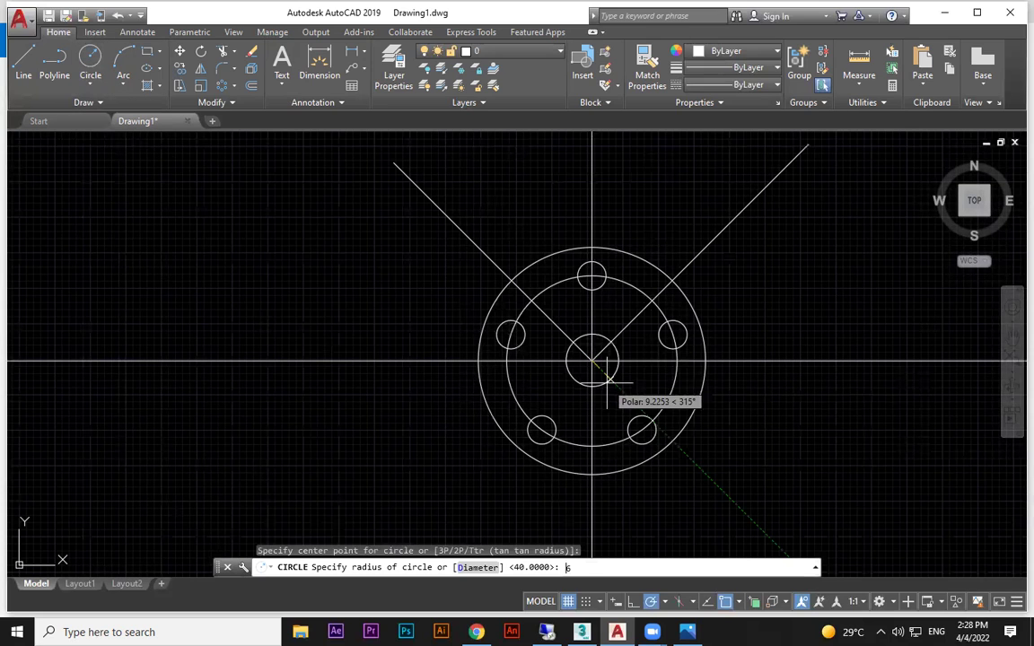
{"action": "key", "text": "Return"}
- Check the reference image and draw a radius 10 circle where the upper-left 45° line crosses the radius 60 circle
{"action": "key", "text": "alt+Tab"}
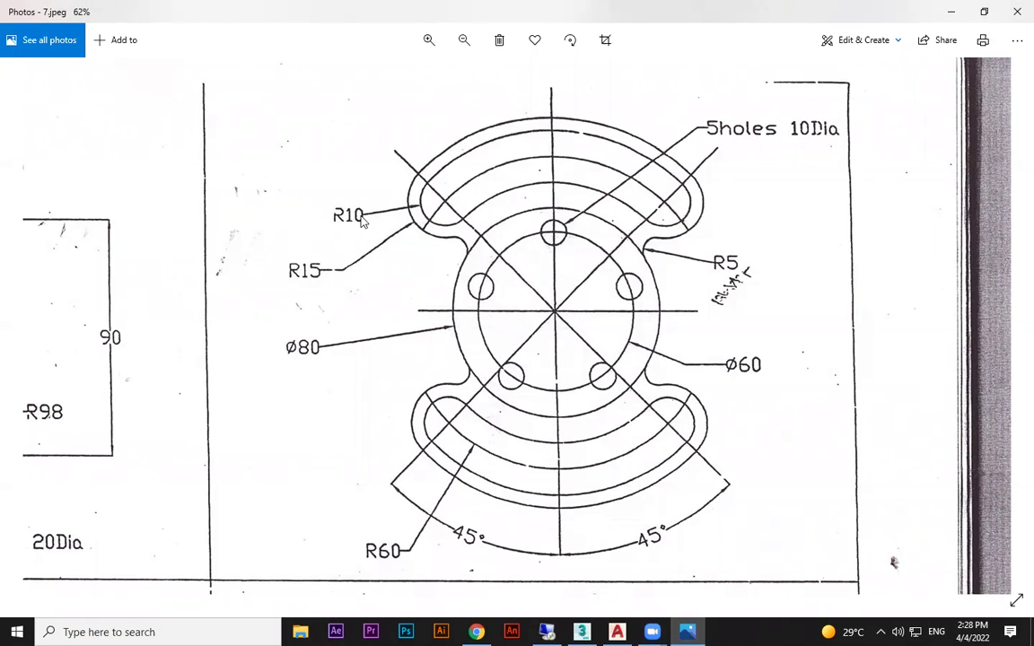
{"action": "left_click", "coordinate": [617, 632]}
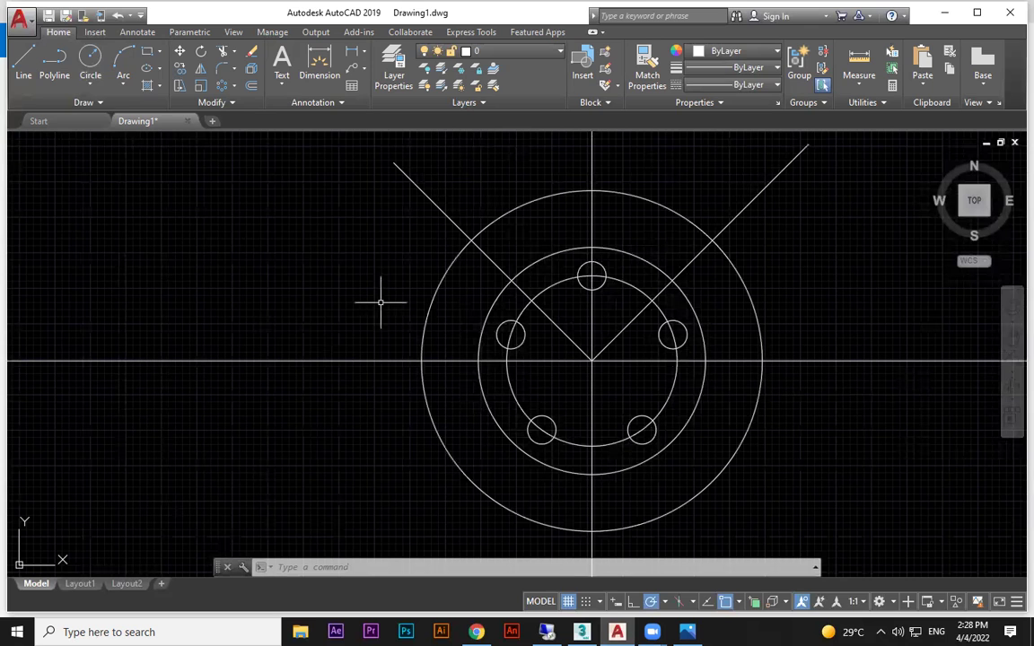
{"action": "left_click", "coordinate": [90, 58]}
{"action": "left_click", "coordinate": [472, 240]}
{"action": "type", "text": "1"}
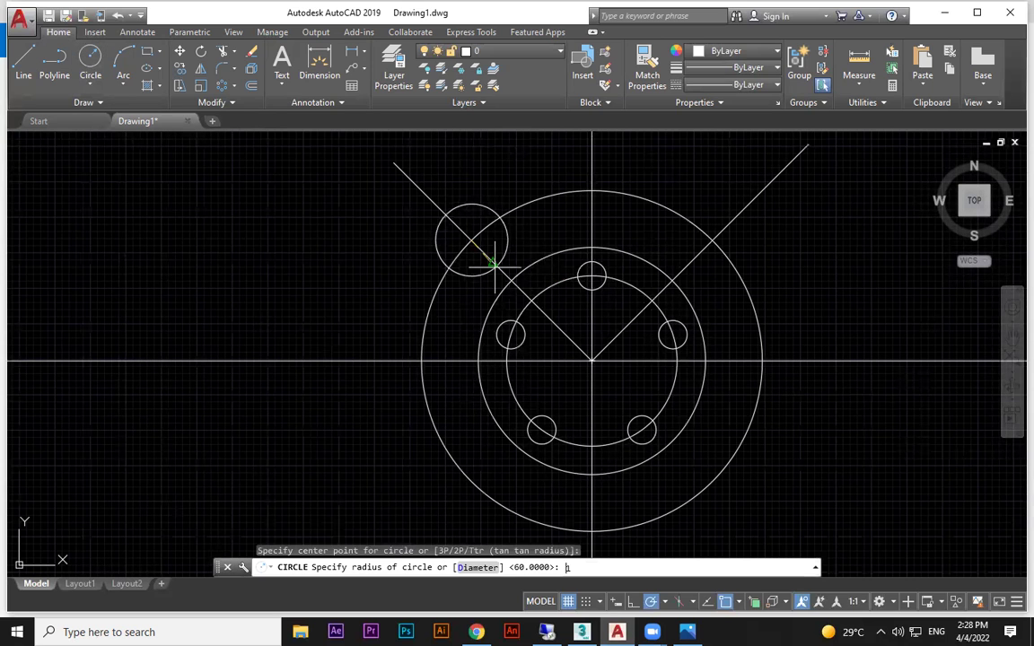
{"action": "type", "text": "0"}
{"action": "key", "text": "Return"}
- Check the reference image and draw a radius 15 circle concentric with the radius 10 circle on the upper-left diagonal
{"action": "left_click", "coordinate": [687, 632]}
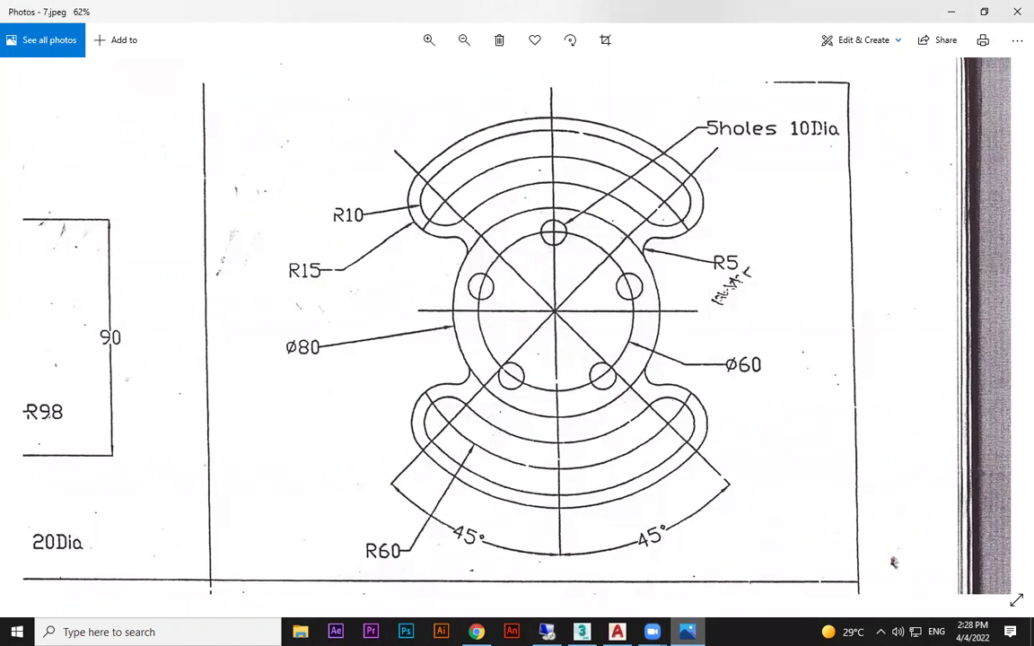
{"action": "left_click", "coordinate": [617, 632]}
{"action": "left_click", "coordinate": [90, 59]}
{"action": "left_click", "coordinate": [471, 241]}
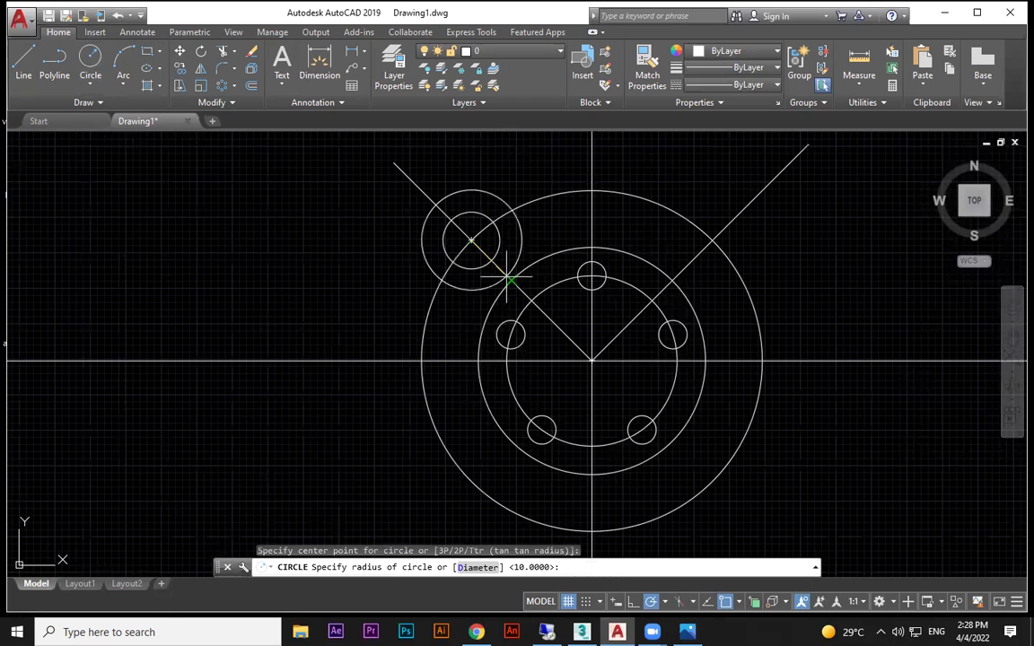
{"action": "type", "text": "15"}
{"action": "key", "text": "Return"}
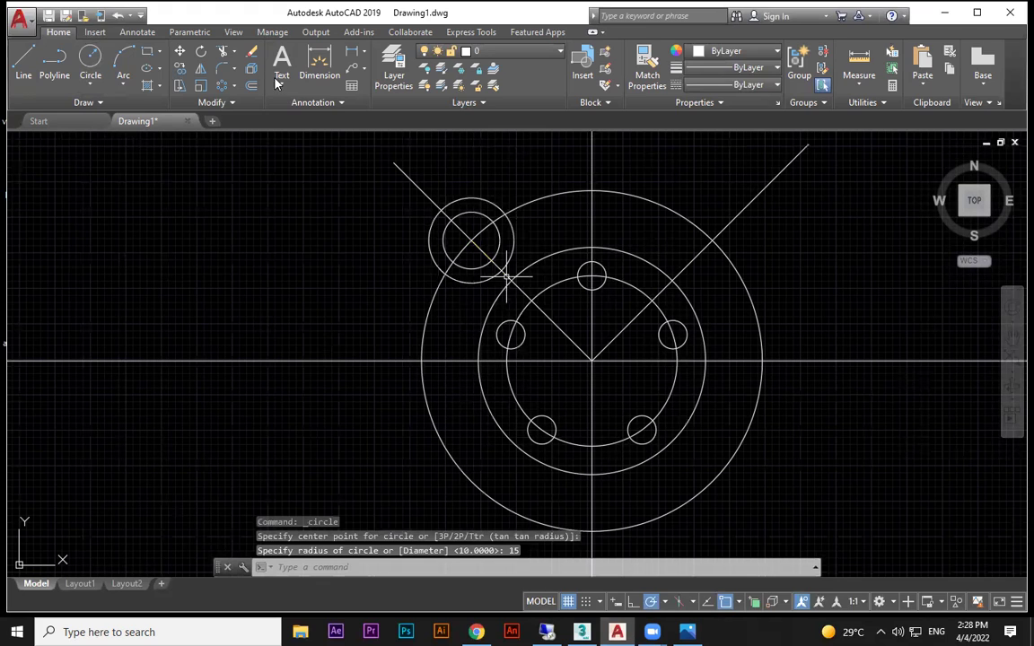
- Copy the two concentric circles to where the radius 60 circle meets the upper-right diagonal and the vertical centre line above the flange
{"action": "left_click", "coordinate": [181, 72]}
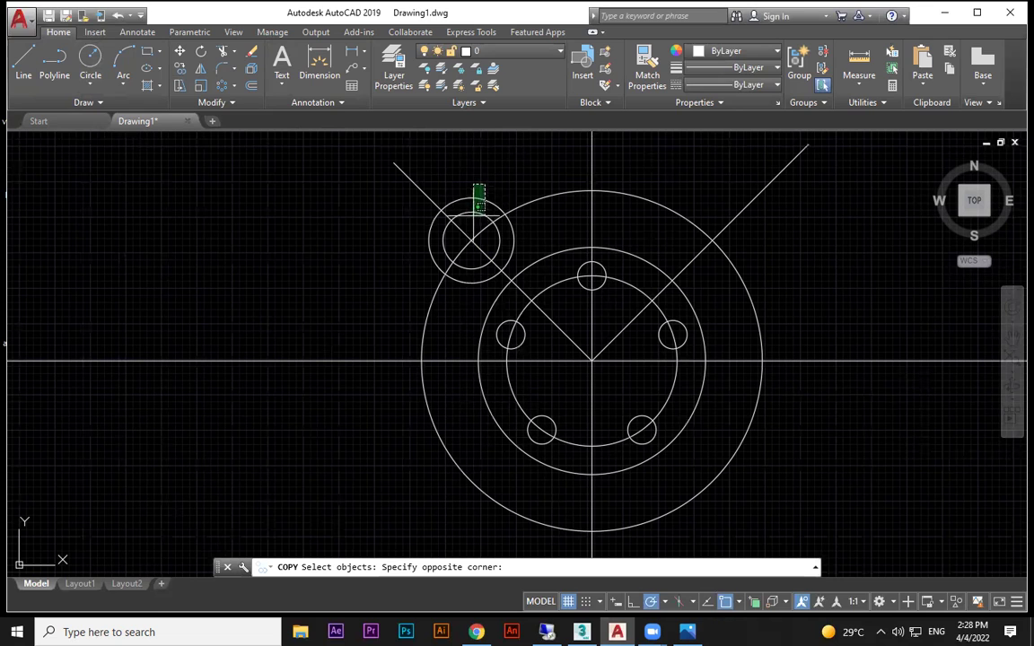
{"action": "left_click", "coordinate": [467, 217]}
{"action": "key", "text": "Return"}
{"action": "left_click", "coordinate": [471, 240]}
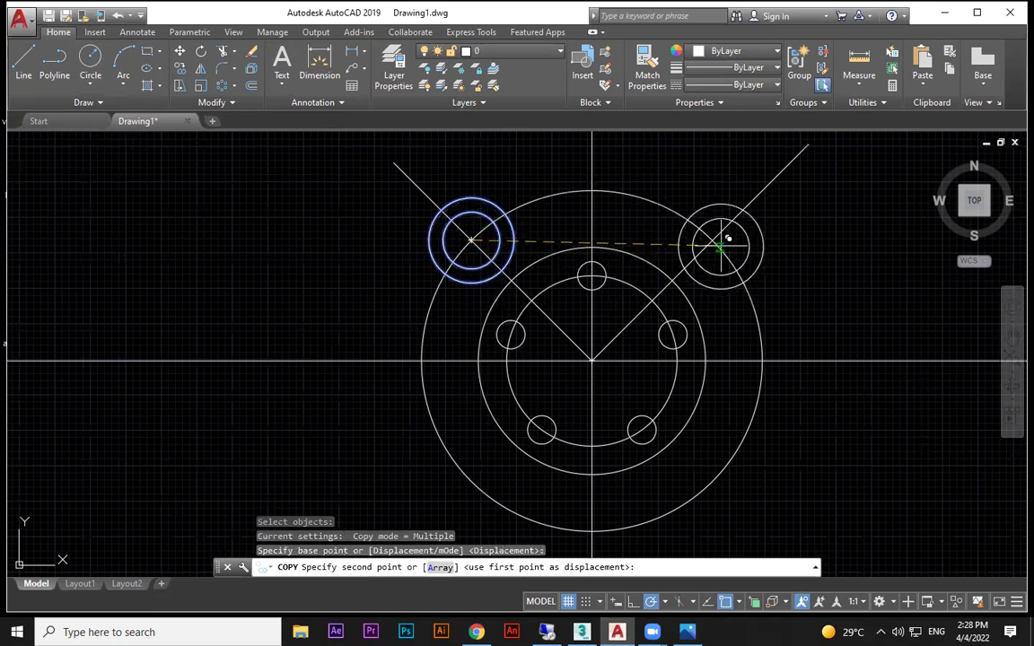
{"action": "left_click", "coordinate": [712, 241]}
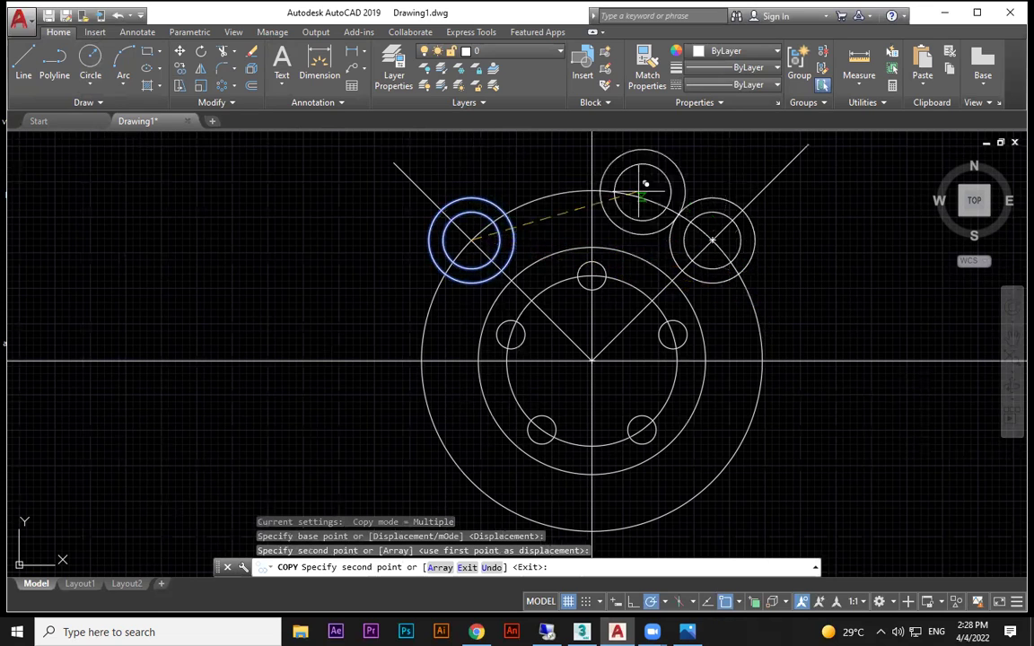
{"action": "left_click", "coordinate": [592, 190]}
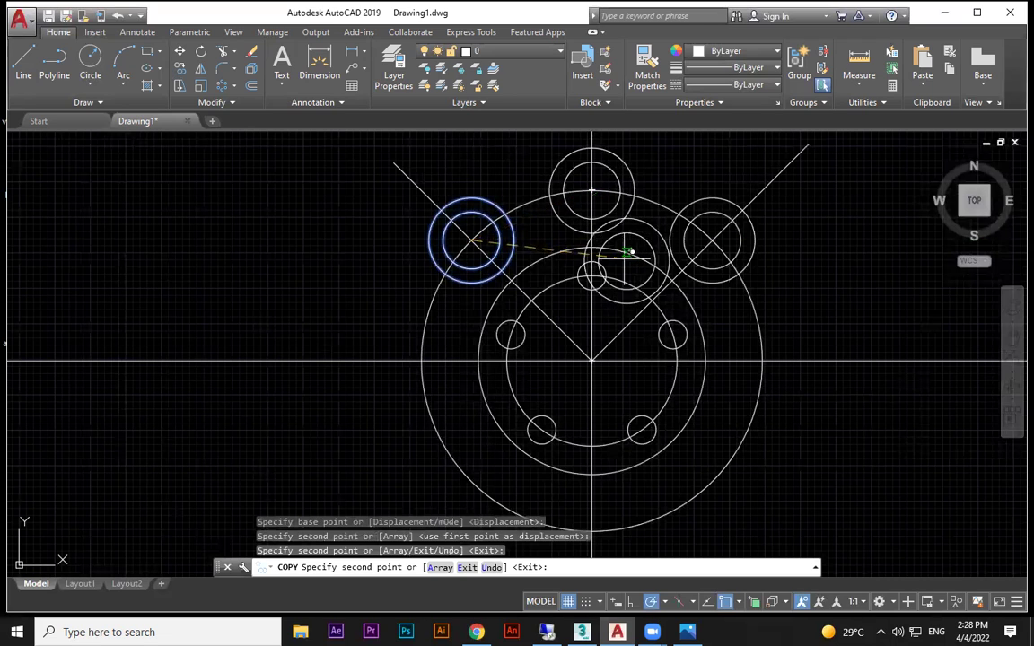
{"action": "key", "text": "Escape"}
- Try a three-point arc across the outer edges of the three radius 15 circles, ending on the upper-right diagonal
{"action": "left_click", "coordinate": [123, 61]}
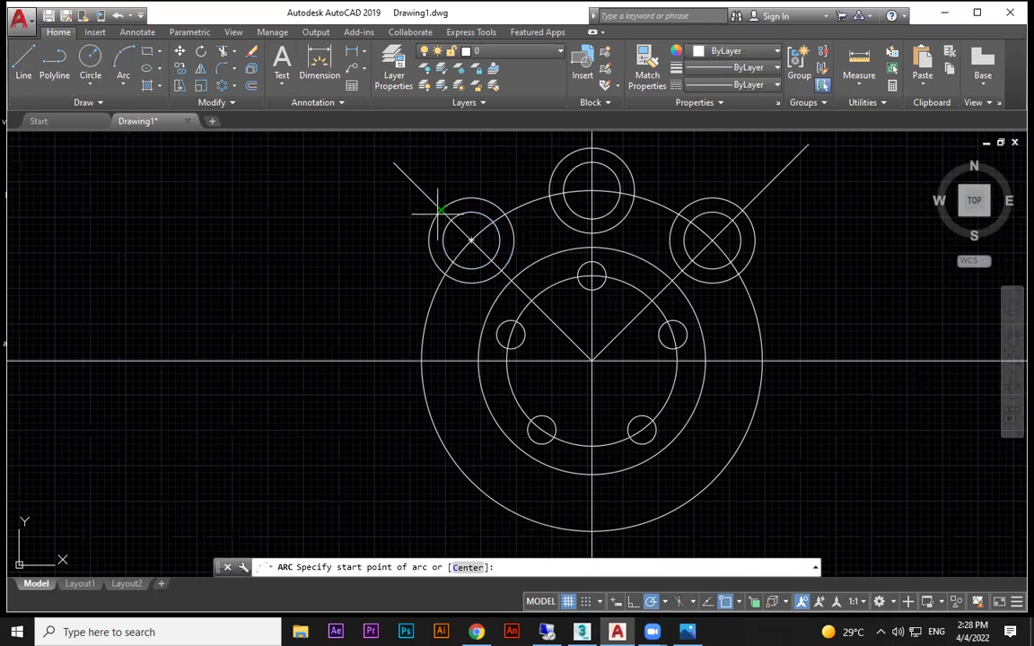
{"action": "left_click", "coordinate": [442, 211]}
{"action": "left_click", "coordinate": [592, 148]}
{"action": "left_click", "coordinate": [743, 211]}
{"action": "key", "text": "Escape"}
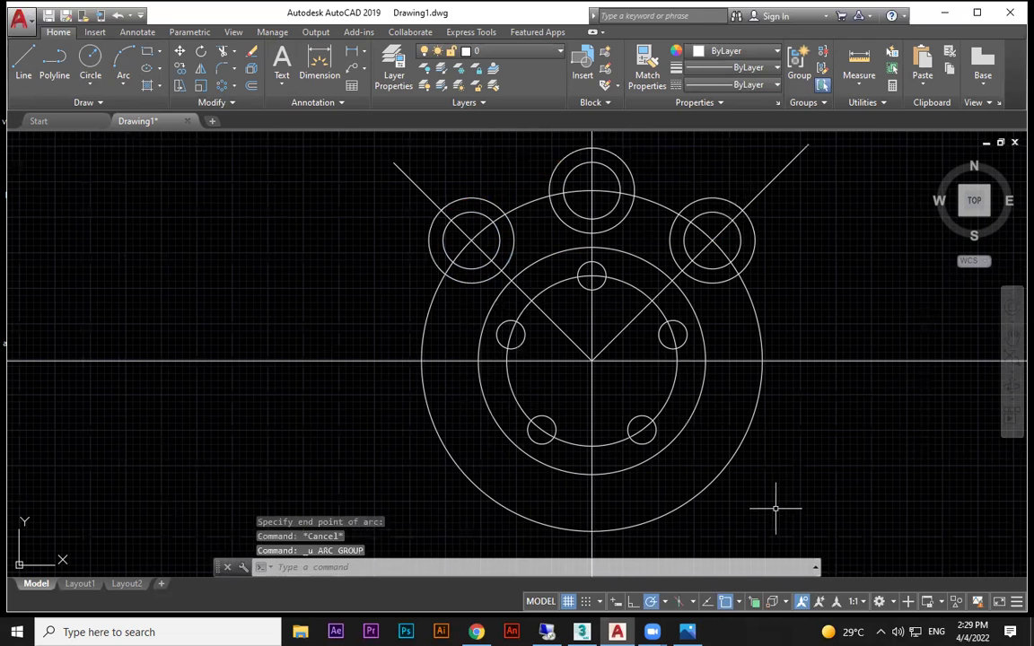
- Check the reference image and offset the radius 60 circle outward by 10
{"action": "left_click", "coordinate": [687, 633]}
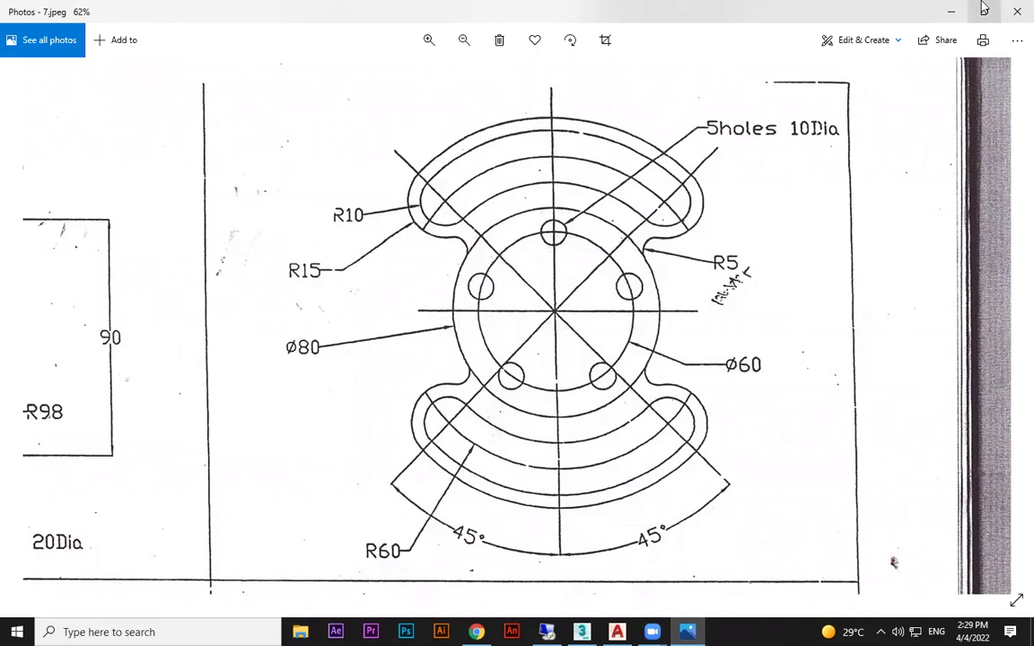
{"action": "key", "text": "alt+Tab"}
{"action": "type", "text": "o"}
{"action": "key", "text": "Return"}
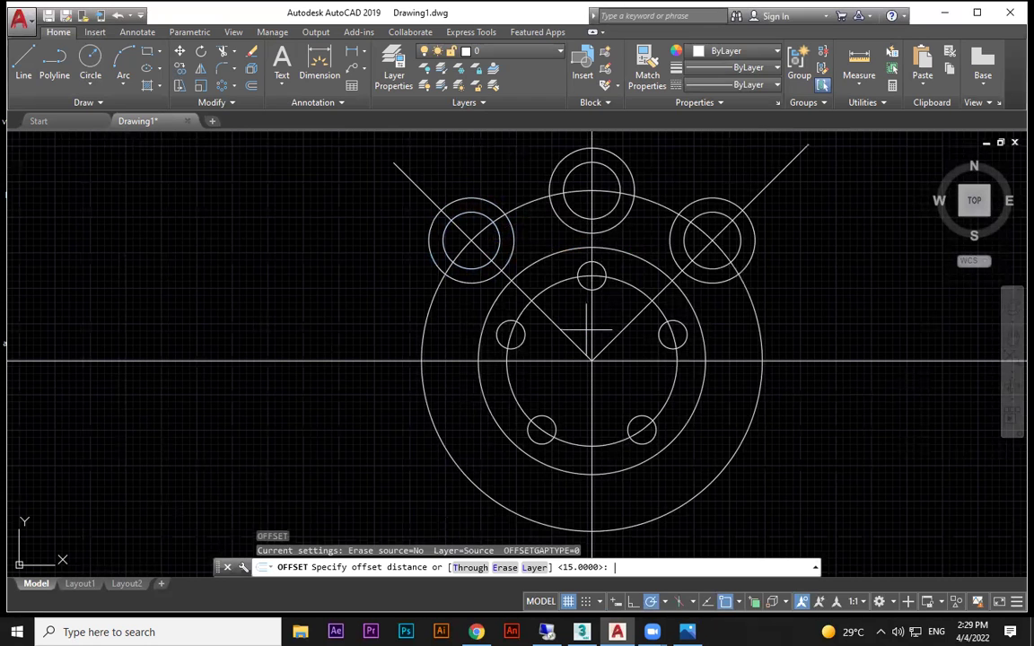
{"action": "key", "text": "Return"}
{"action": "left_click", "coordinate": [653, 204]}
{"action": "left_click", "coordinate": [753, 232]}
{"action": "key", "text": "Return"}
- Offset the radius 60 circle outward by 15 as well
{"action": "key", "text": "Return"}
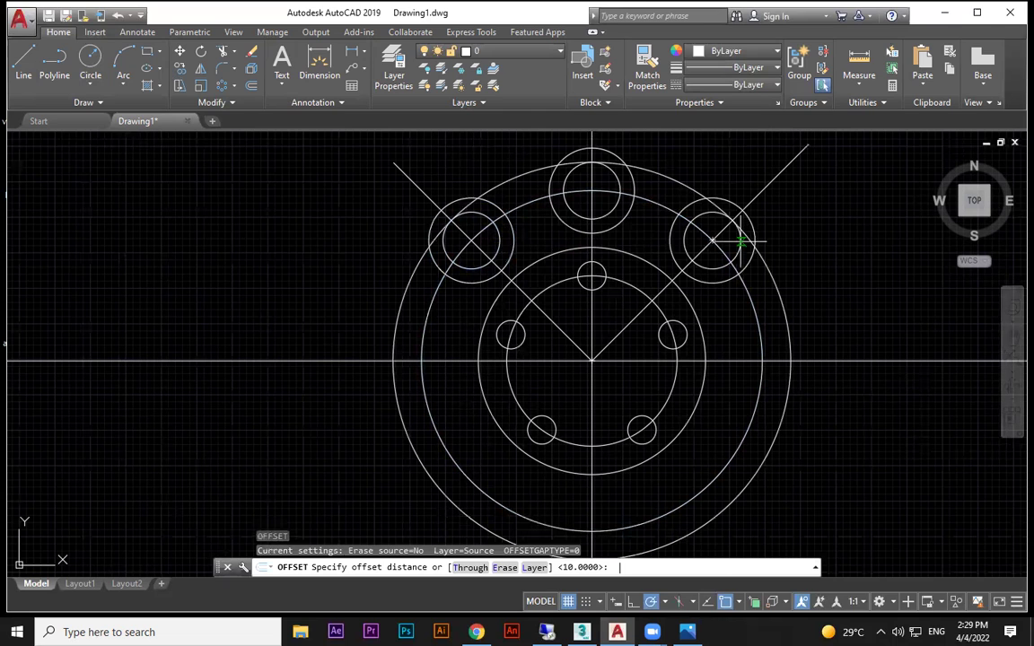
{"action": "type", "text": "15"}
{"action": "key", "text": "Return"}
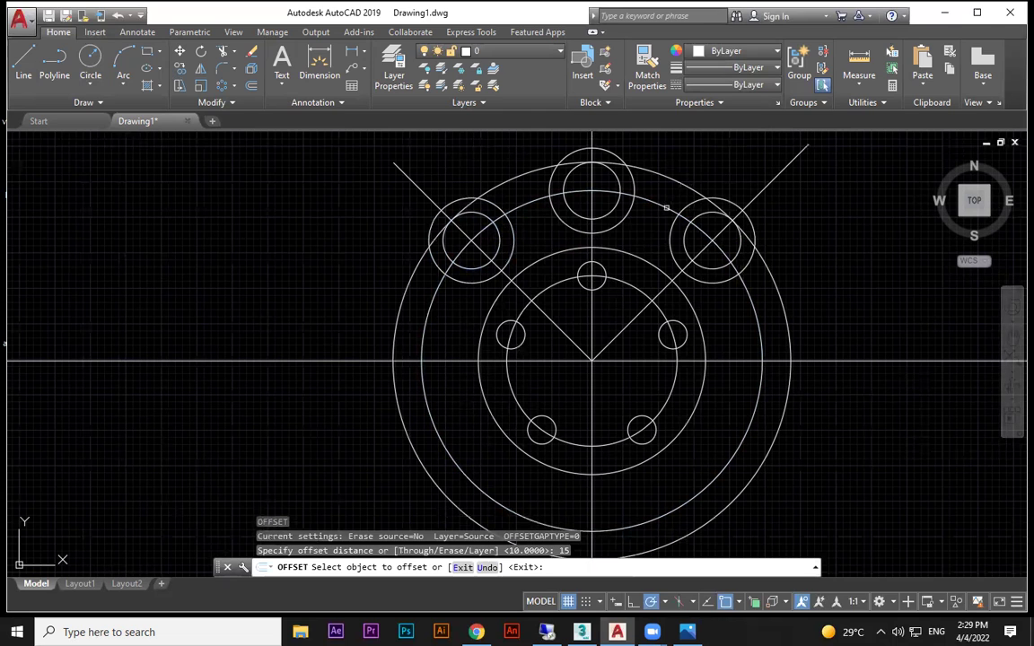
{"action": "left_click", "coordinate": [666, 207]}
{"action": "key", "text": "Escape"}
- Delete the pair of circles on the vertical centre line, and undo that deletion together with both circle offsets
{"action": "left_click", "coordinate": [585, 184]}
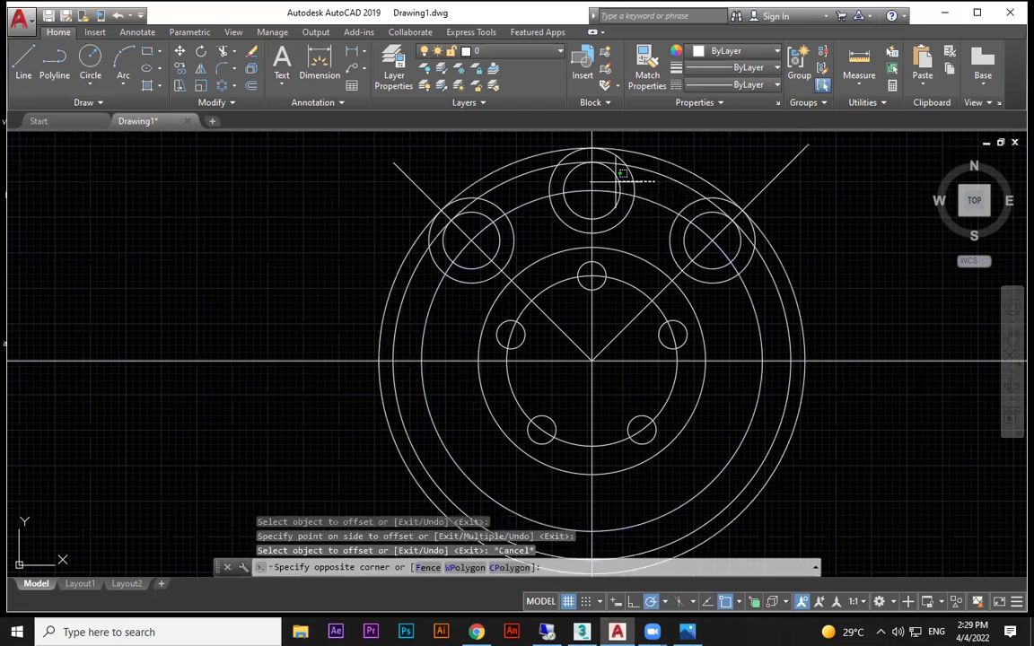
{"action": "left_click", "coordinate": [537, 142]}
{"action": "key", "text": "Delete"}
{"action": "key", "text": "ctrl+z"}
{"action": "key", "text": "ctrl+z"}
{"action": "key", "text": "ctrl+z"}
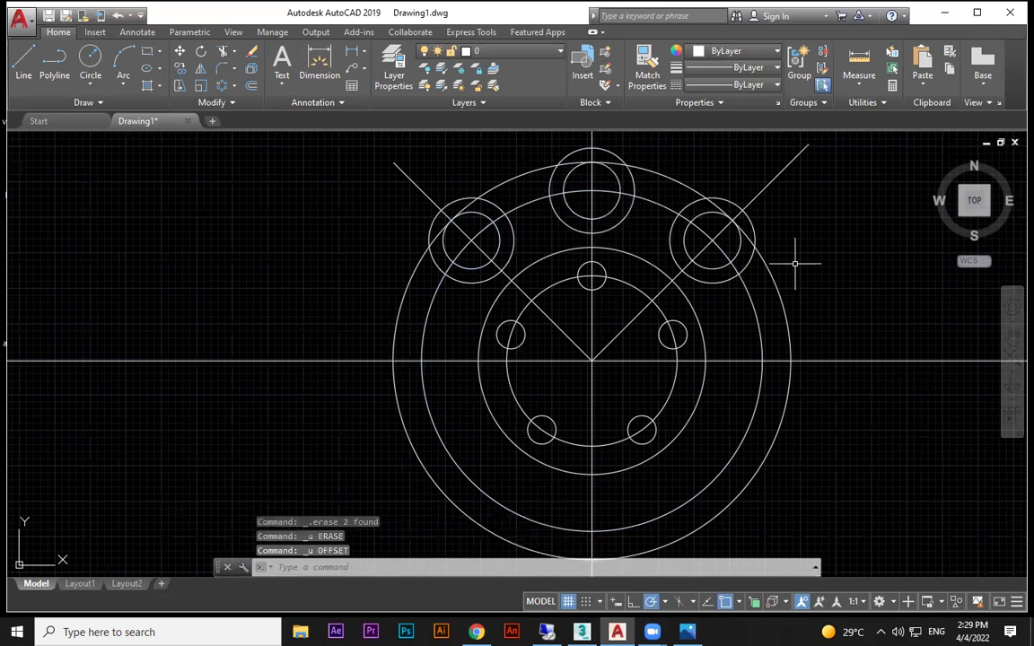
- Draw a three-point arc along the outer edges of the three radius 15 circles, from the upper-left to the upper-right diagonal
{"action": "middle_click_drag", "start_coordinate": [612, 175], "coordinate": [571, 219]}
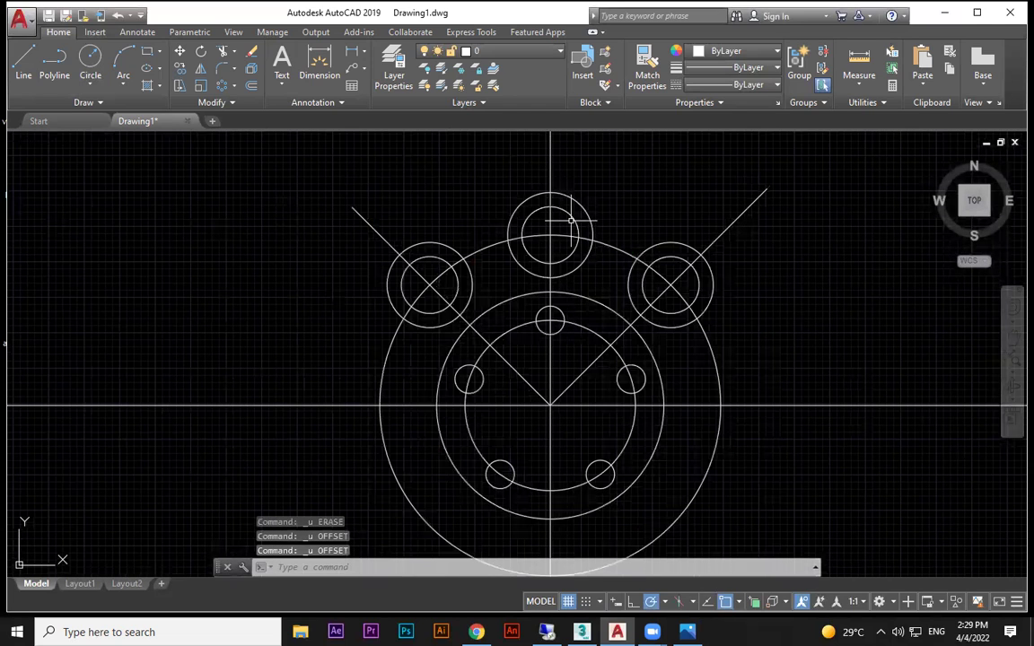
{"action": "left_click", "coordinate": [123, 61]}
{"action": "left_click", "coordinate": [400, 256]}
{"action": "left_click", "coordinate": [551, 194]}
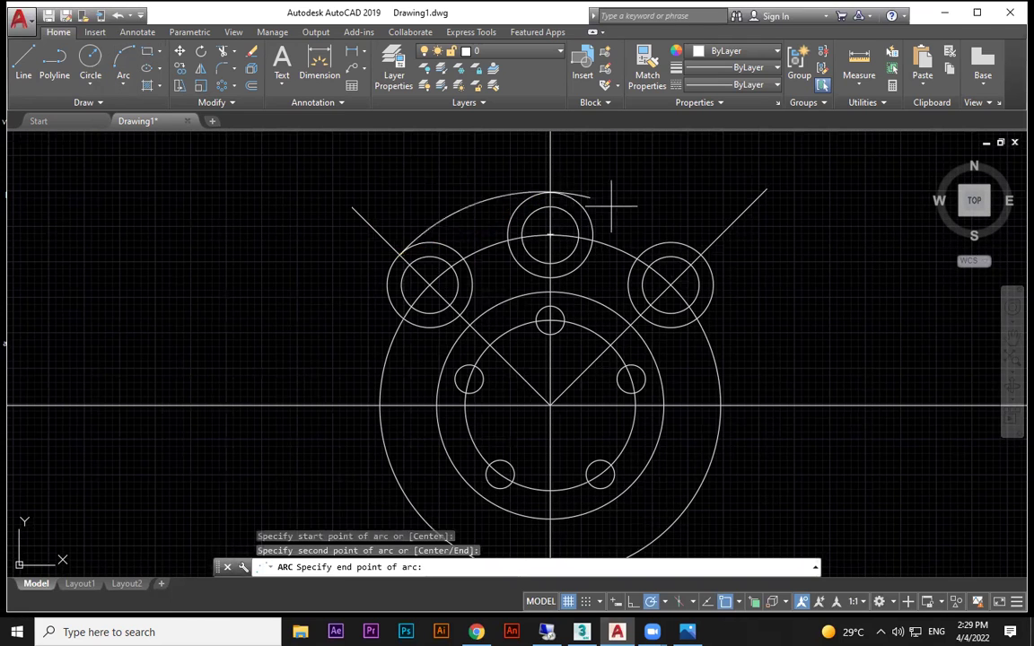
{"action": "left_click", "coordinate": [700, 249]}
- Draw a three-point arc joining the outer edges of the three radius 10 circles between the two diagonals
{"action": "key", "text": "Return"}
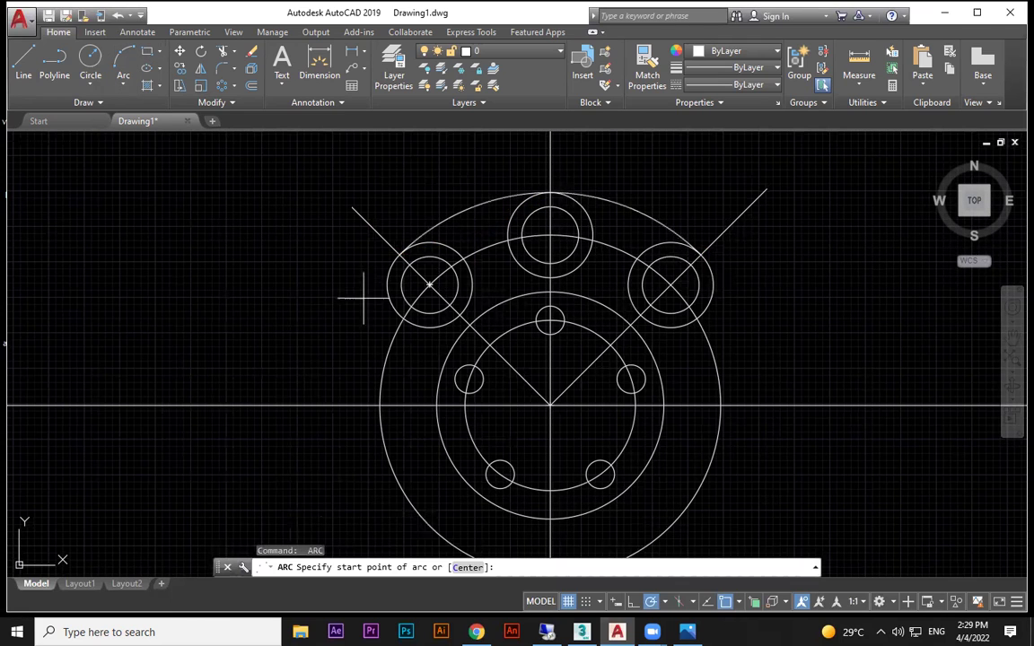
{"action": "left_click", "coordinate": [409, 265]}
{"action": "left_click", "coordinate": [550, 235]}
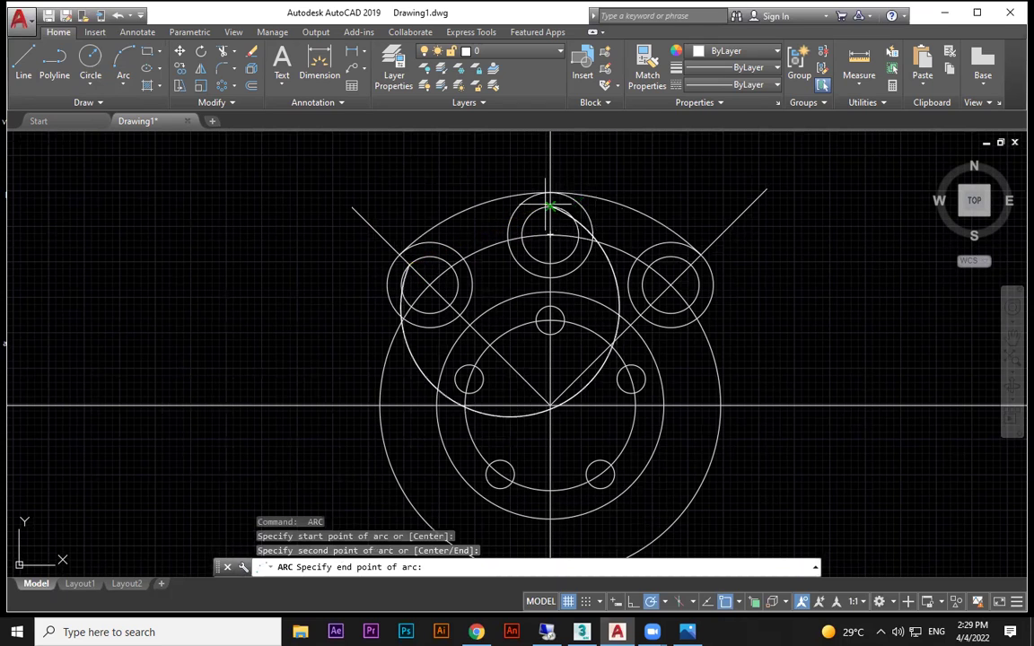
{"action": "key", "text": "Escape"}
- Draw a three-point arc joining the inner edges of the three radius 10 circles between the two diagonals
{"action": "key", "text": "Return"}
{"action": "left_click", "coordinate": [430, 285]}
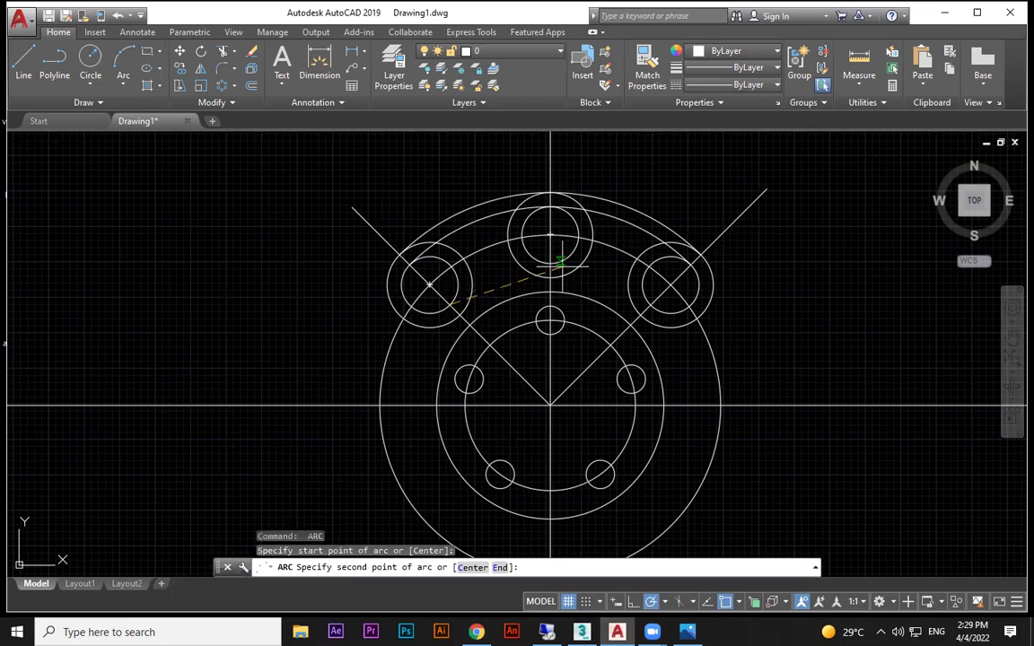
{"action": "left_click", "coordinate": [540, 261]}
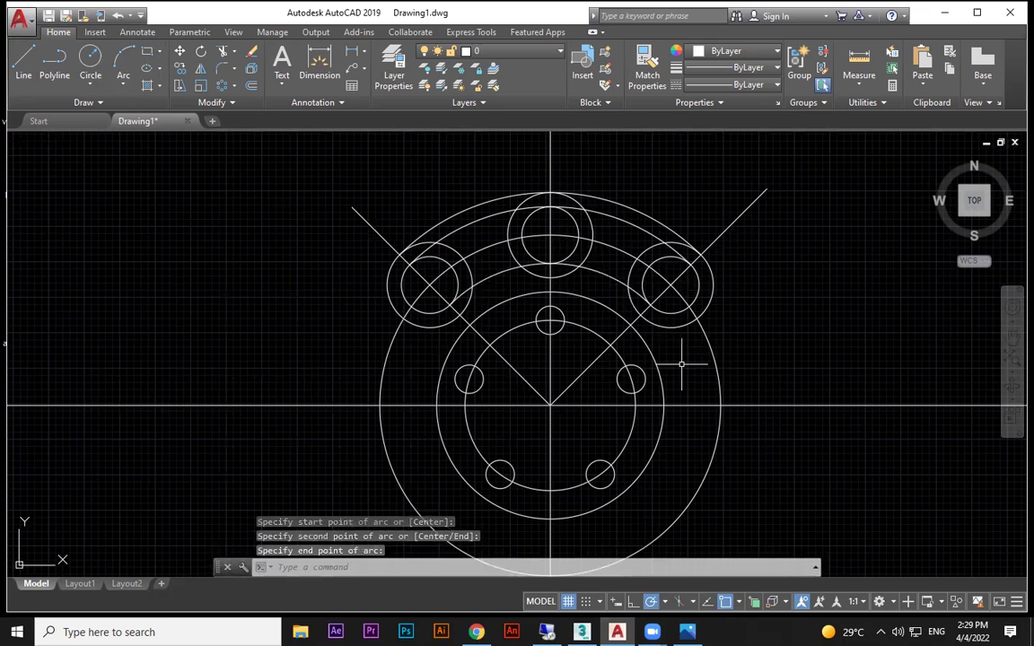
{"action": "key", "text": "Escape"}
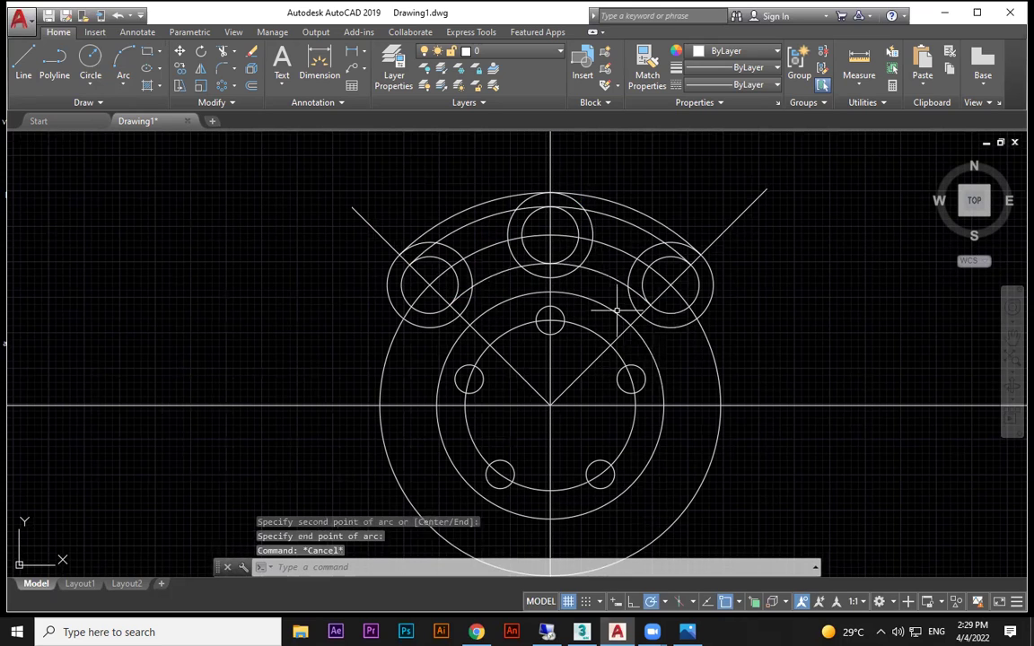
{"action": "key", "text": "Escape"}
- Delete the radius 10 and radius 15 circles centred on the vertical centre line
{"action": "left_click", "coordinate": [599, 257]}
{"action": "left_click", "coordinate": [564, 239]}
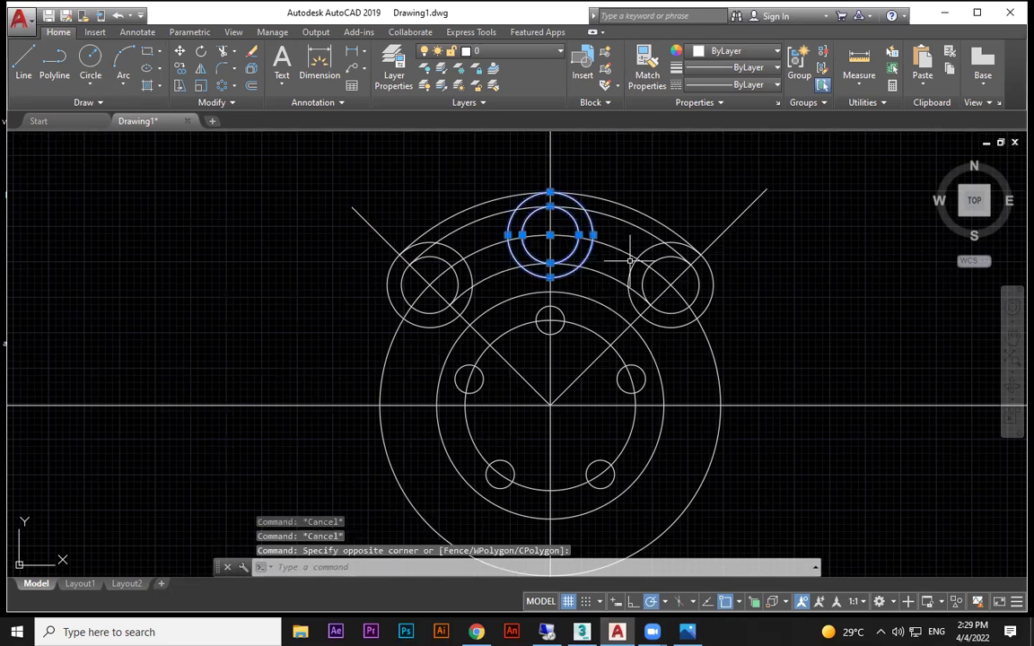
{"action": "key", "text": "Delete"}
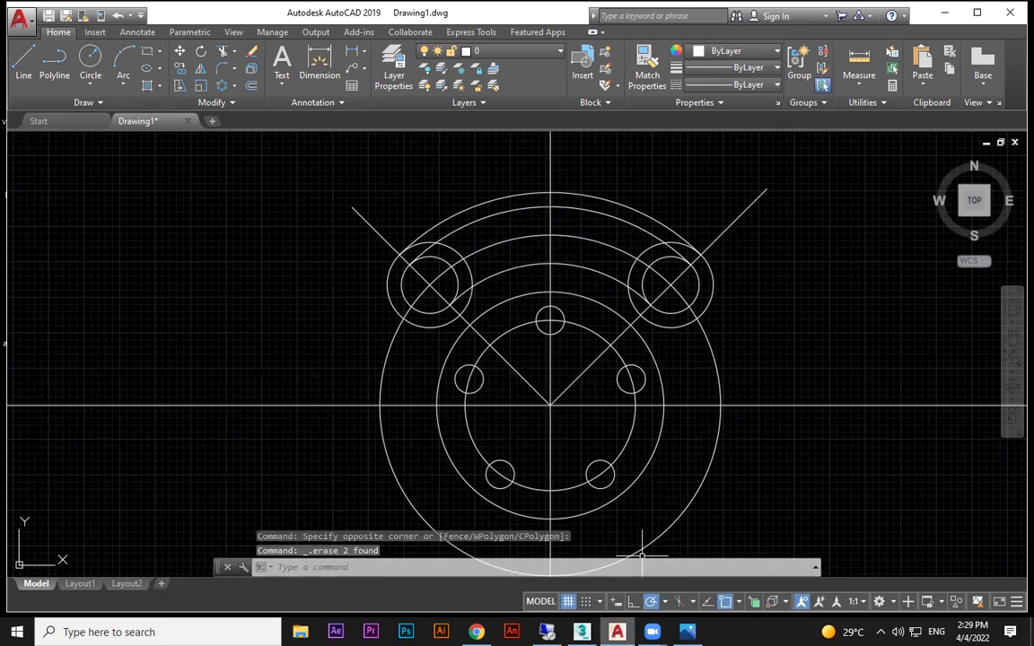
- Check the reference image and fillet the upper-right radius 15 circle to the diameter 80 circle with radius 5
{"action": "left_click", "coordinate": [617, 632]}
{"action": "left_click", "coordinate": [616, 632]}
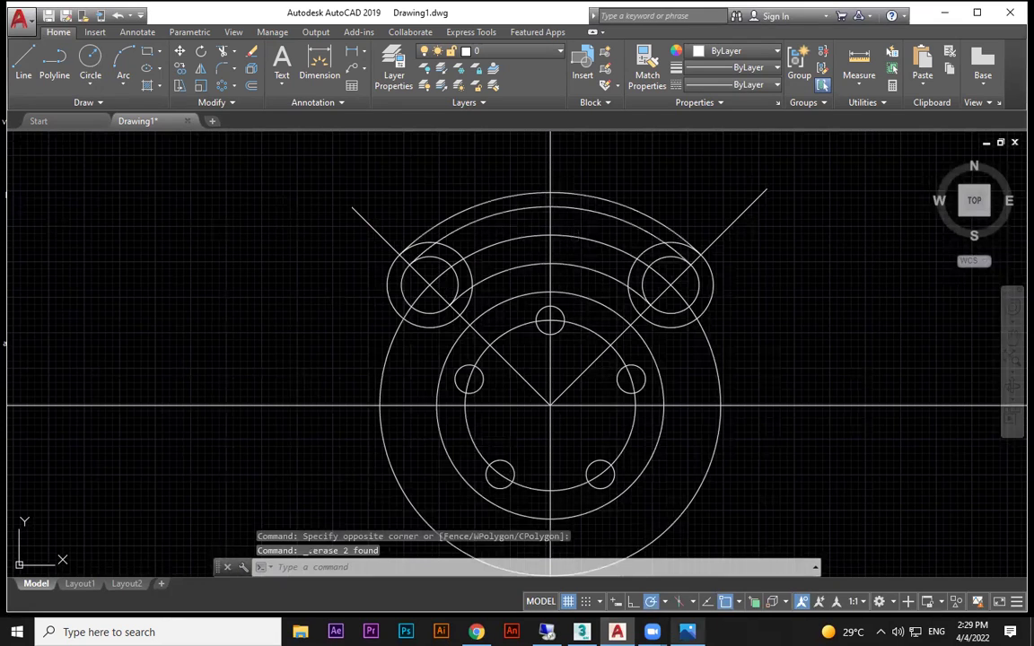
{"action": "left_click", "coordinate": [687, 632]}
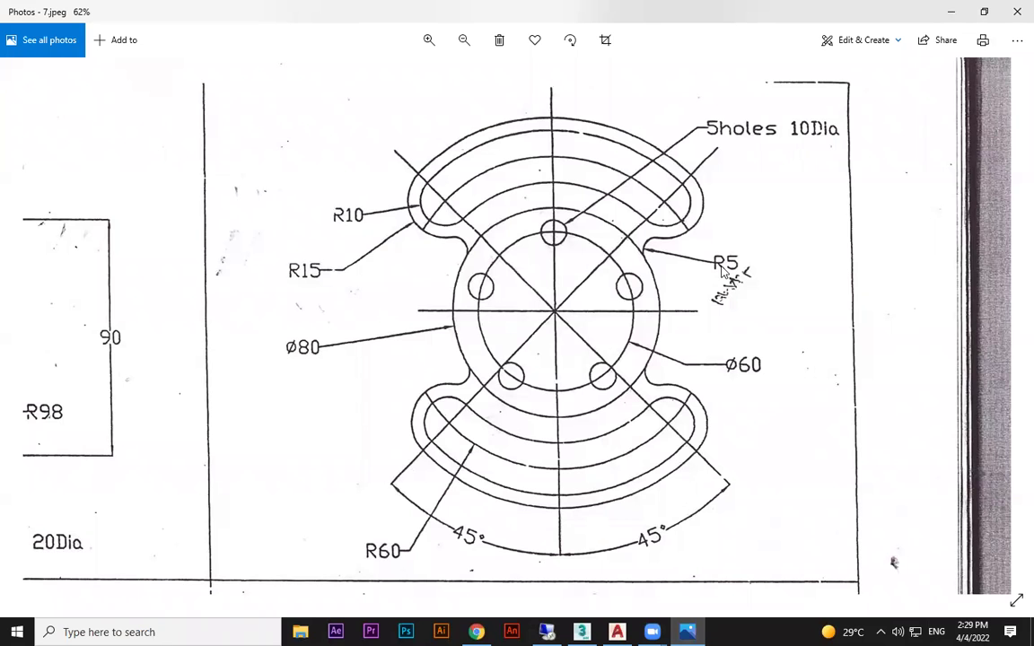
{"action": "key", "text": "alt+Tab"}
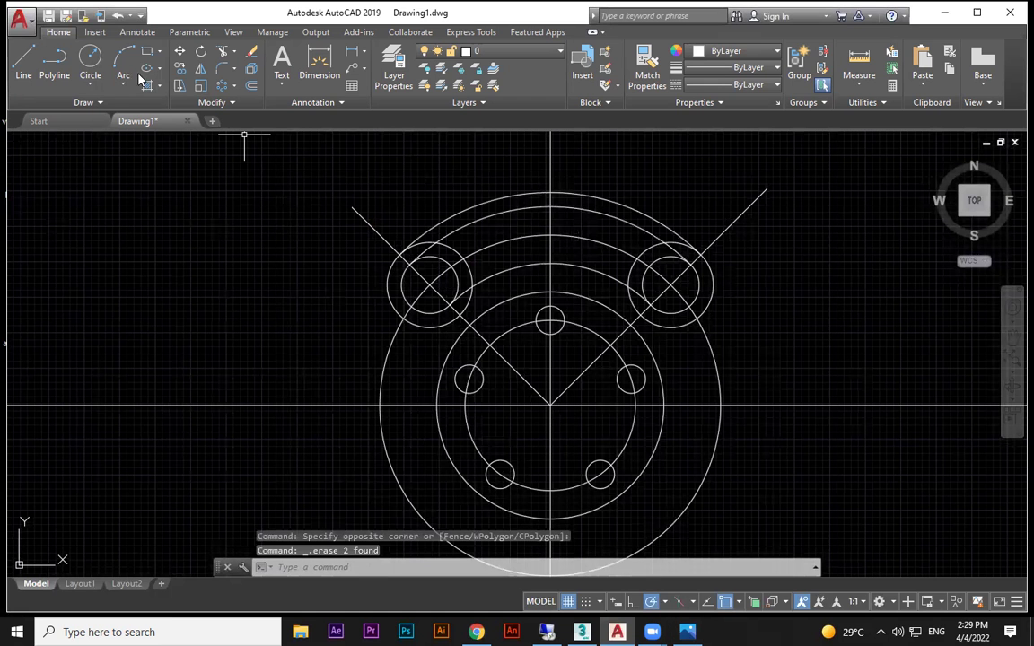
{"action": "left_click", "coordinate": [220, 71]}
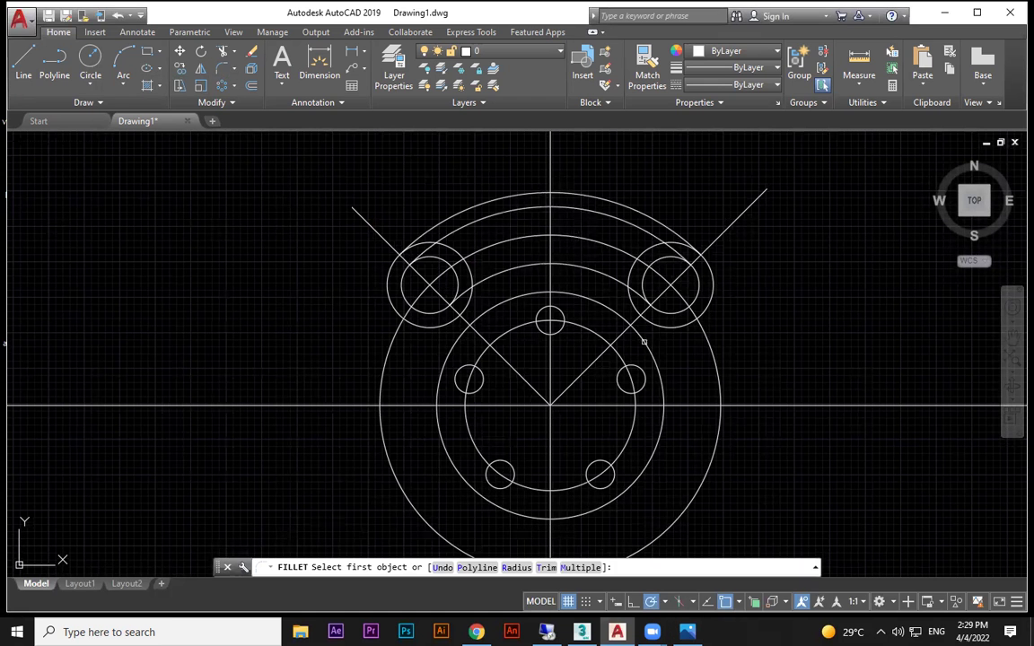
{"action": "left_click", "coordinate": [518, 567]}
{"action": "type", "text": "5"}
{"action": "key", "text": "Return"}
{"action": "left_click", "coordinate": [672, 320]}
{"action": "left_click", "coordinate": [679, 356]}
- Fillet the upper-left radius 15 circle to the diameter 80 circle with the same radius of 5
{"action": "key", "text": "Return"}
{"action": "left_click", "coordinate": [452, 320]}
{"action": "key", "text": "Escape"}
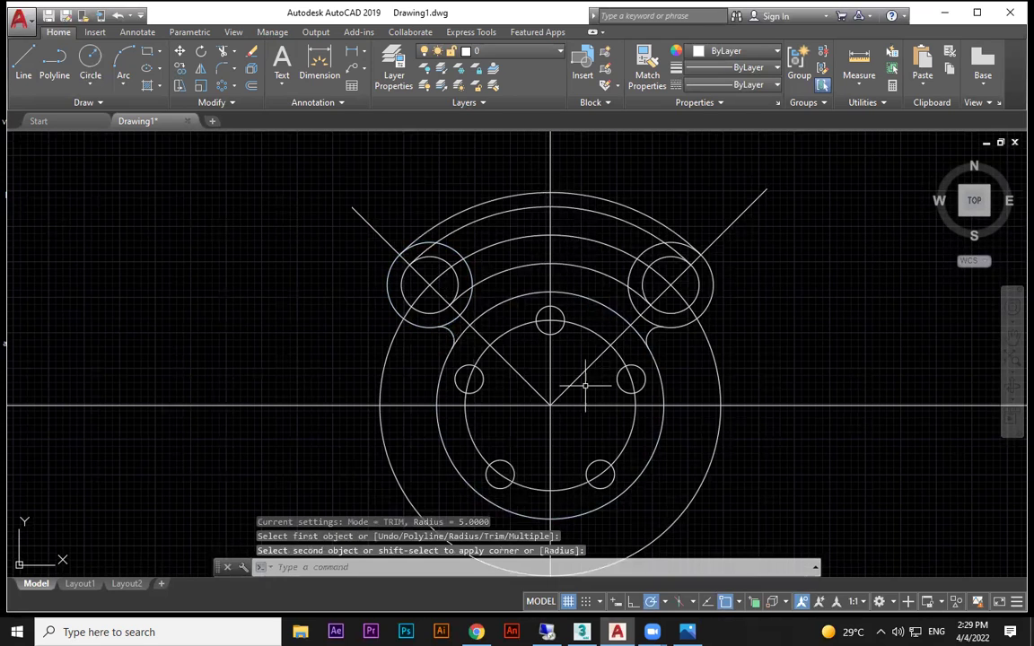
- Erase the radius 60 construction circle
{"action": "scroll", "coordinate": [750, 461], "scroll_direction": "down", "scroll_amount": 2}
{"action": "left_click", "coordinate": [732, 395]}
{"action": "left_click", "coordinate": [719, 406]}
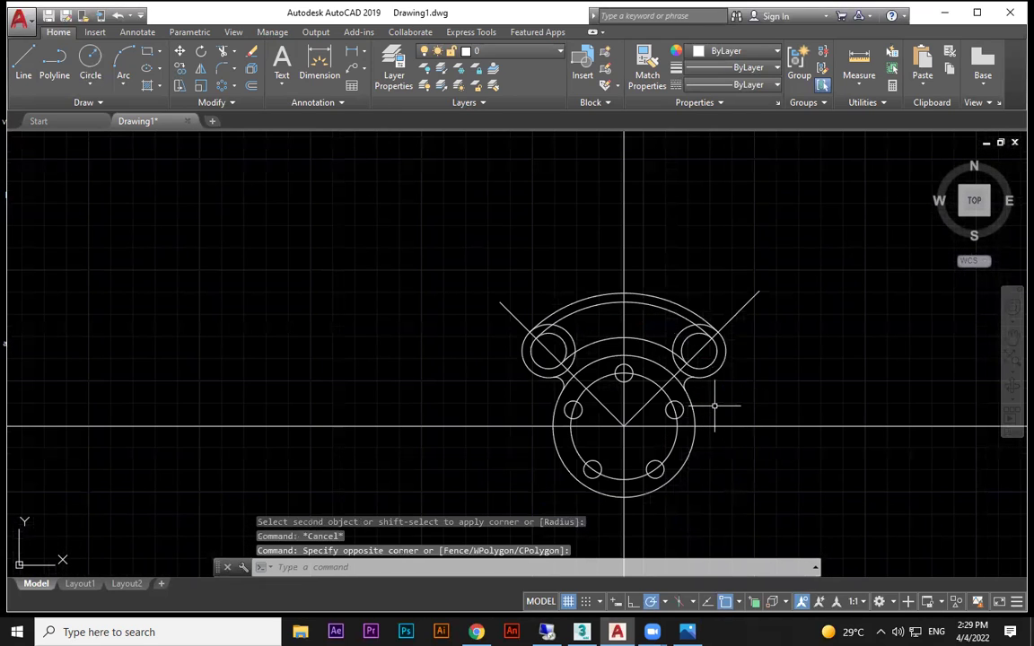
{"action": "key", "text": "Delete"}
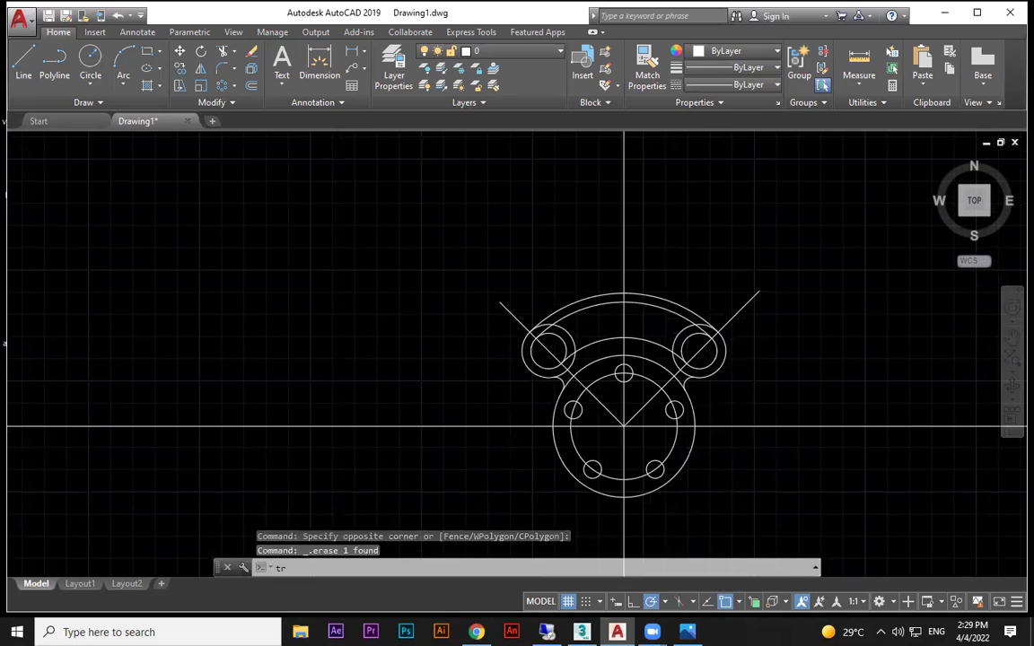
- Trim the inner portions of the radius 10 and radius 15 end circles to leave the upper curved slot and its outer lobe
{"action": "type", "text": "tr"}
{"action": "key", "text": "Return"}
{"action": "scroll", "coordinate": [690, 359], "scroll_direction": "up", "scroll_amount": 3}
{"action": "key", "text": "Return"}
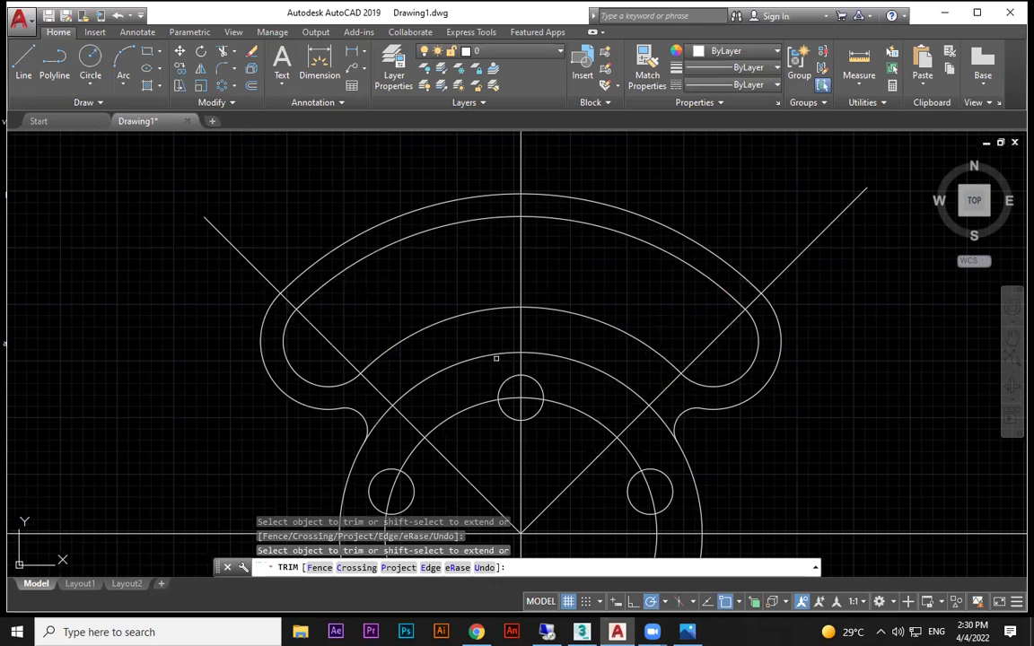
{"action": "scroll", "coordinate": [496, 359], "scroll_direction": "down", "scroll_amount": 2}
{"action": "scroll", "coordinate": [709, 243], "scroll_direction": "down", "scroll_amount": 2}
{"action": "key", "text": "Escape"}
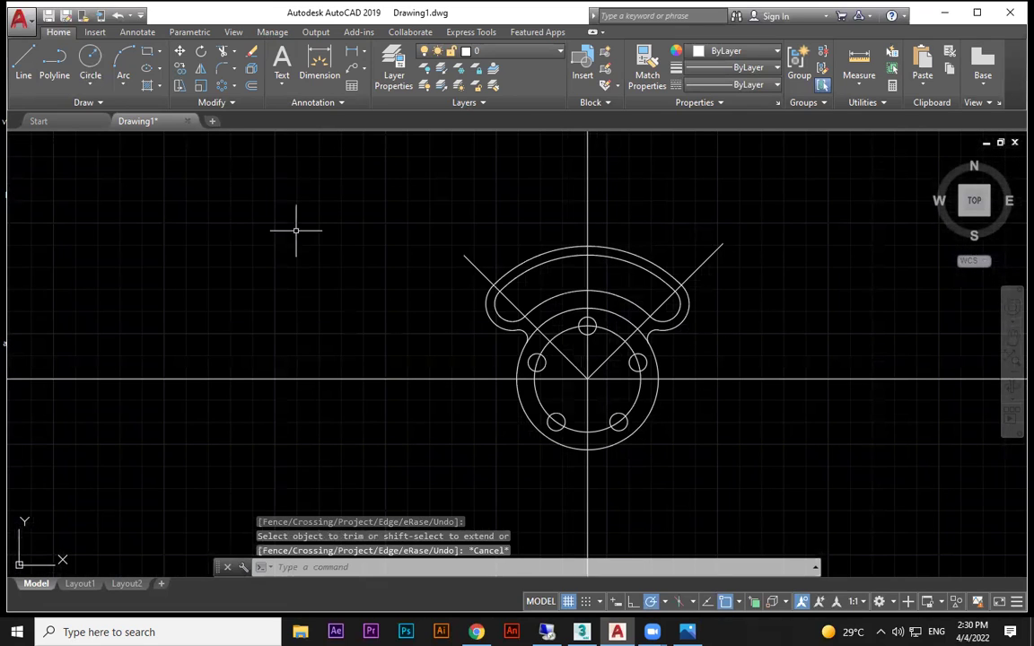
{"action": "left_click", "coordinate": [220, 87]}
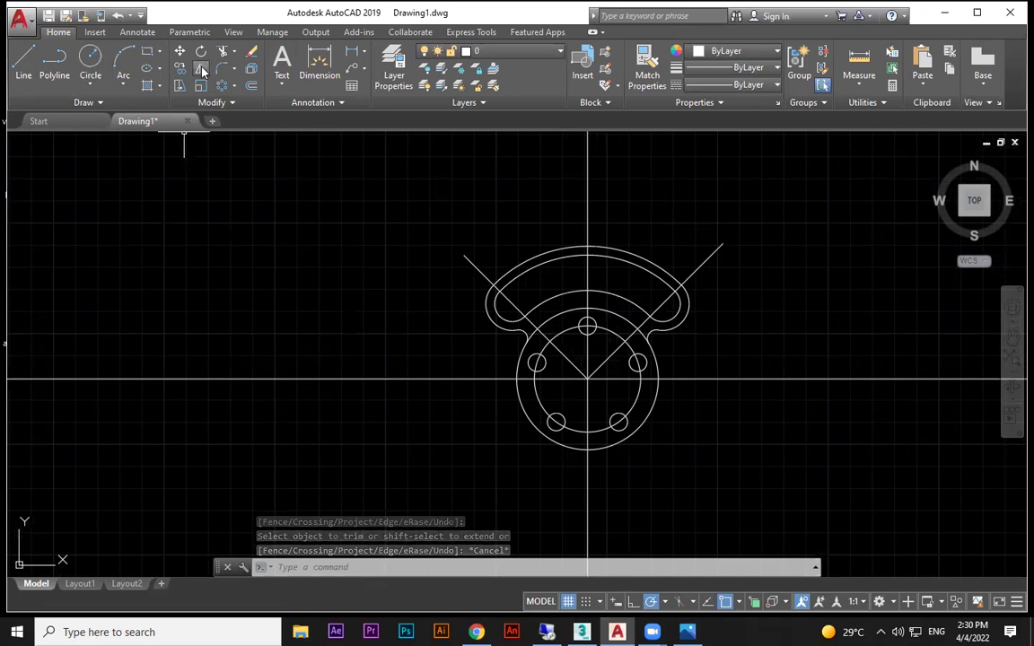
{"action": "left_click", "coordinate": [404, 164]}
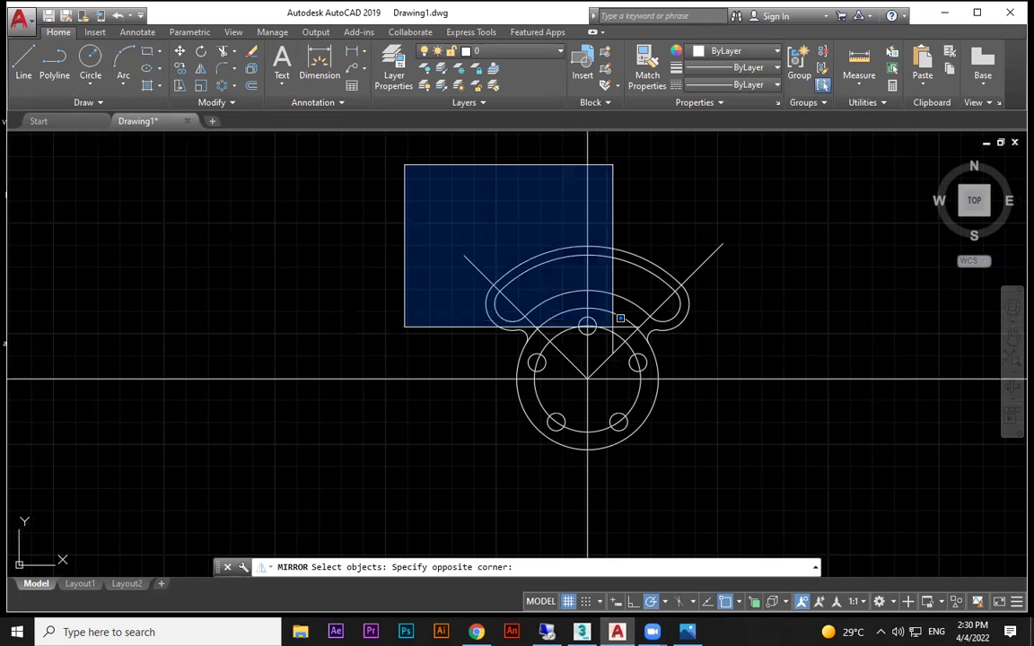
{"action": "left_click", "coordinate": [767, 349]}
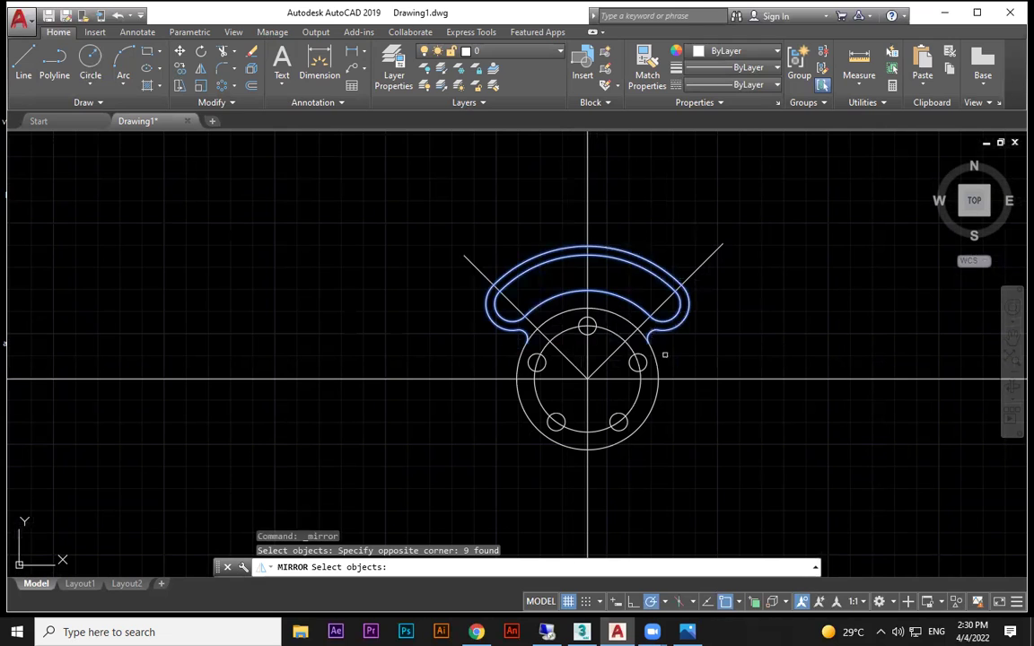
{"action": "key", "text": "Escape"}
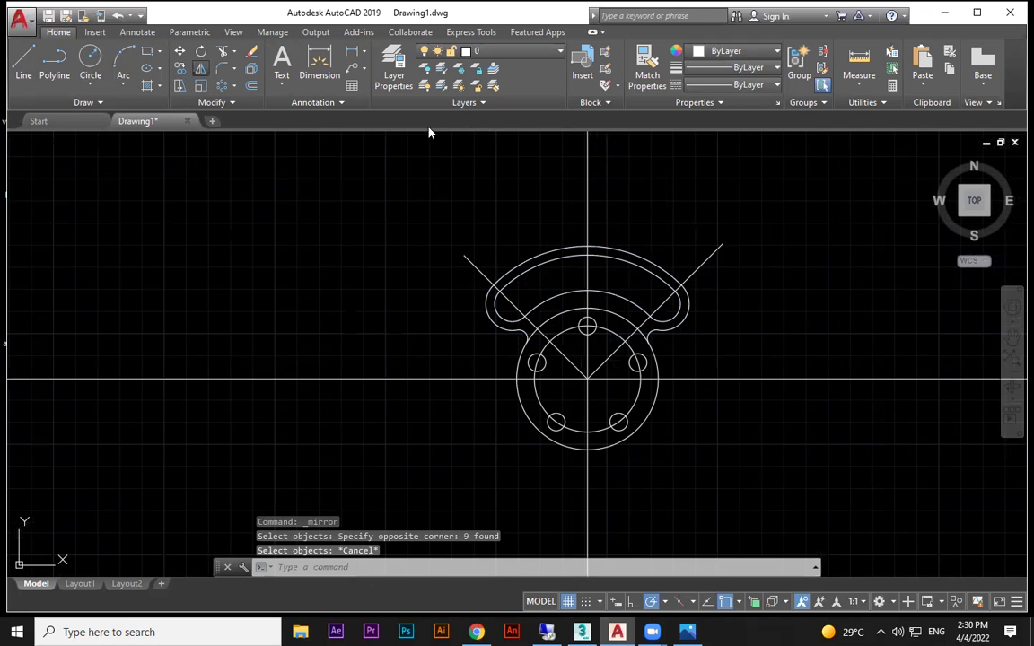
{"action": "key", "text": "Return"}
{"action": "left_click", "coordinate": [785, 167]}
{"action": "left_click", "coordinate": [458, 334]}
{"action": "scroll", "coordinate": [621, 365], "scroll_direction": "up", "scroll_amount": 2}
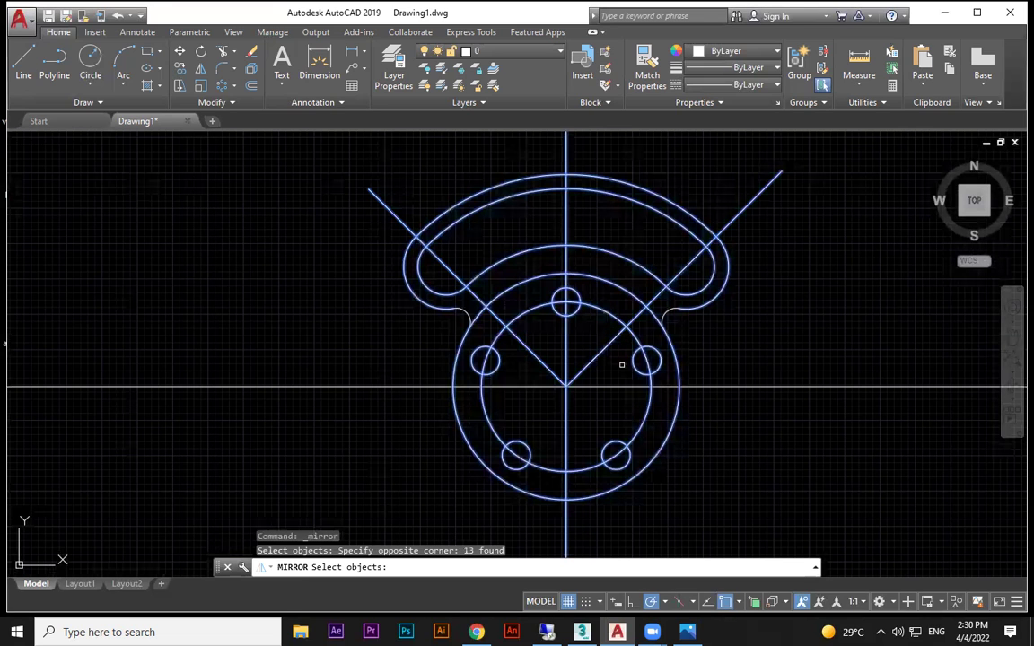
{"action": "left_click", "coordinate": [621, 364]}
{"action": "left_click", "coordinate": [659, 319]}
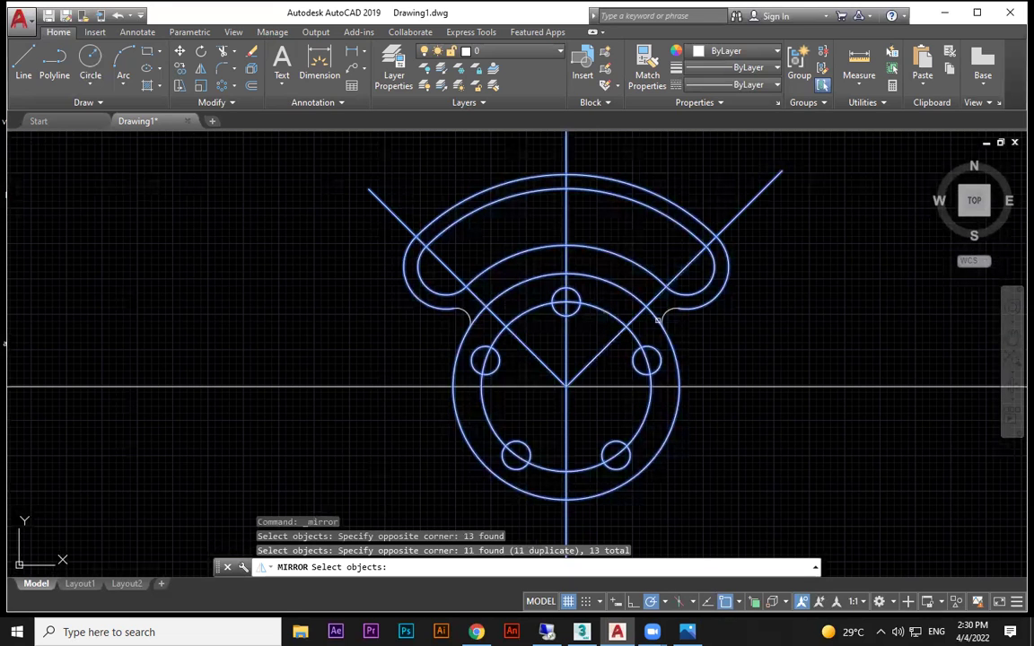
{"action": "left_click", "coordinate": [668, 311]}
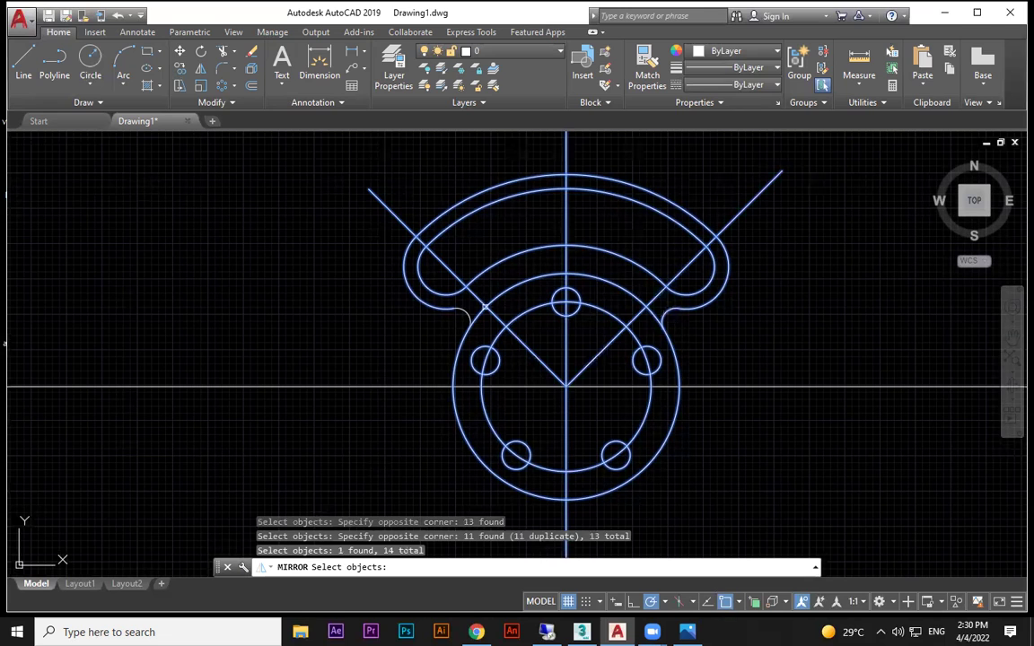
{"action": "left_click", "coordinate": [463, 312]}
{"action": "key", "text": "Escape"}
{"action": "scroll", "coordinate": [762, 357], "scroll_direction": "down", "scroll_amount": 2}
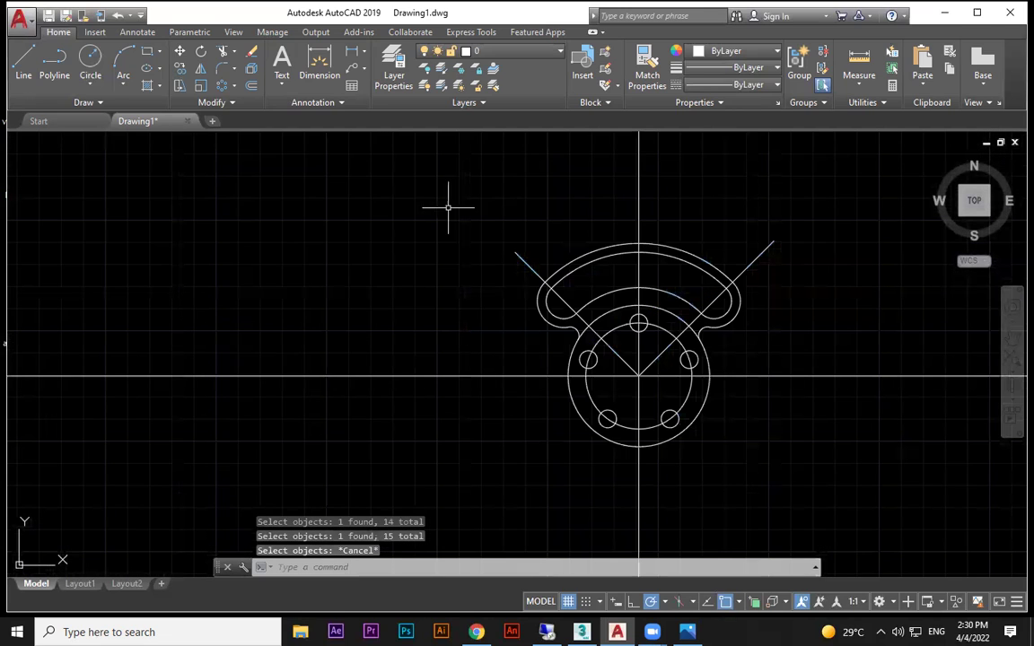
{"action": "left_click", "coordinate": [202, 68]}
{"action": "left_click", "coordinate": [756, 174]}
{"action": "left_click", "coordinate": [392, 314]}
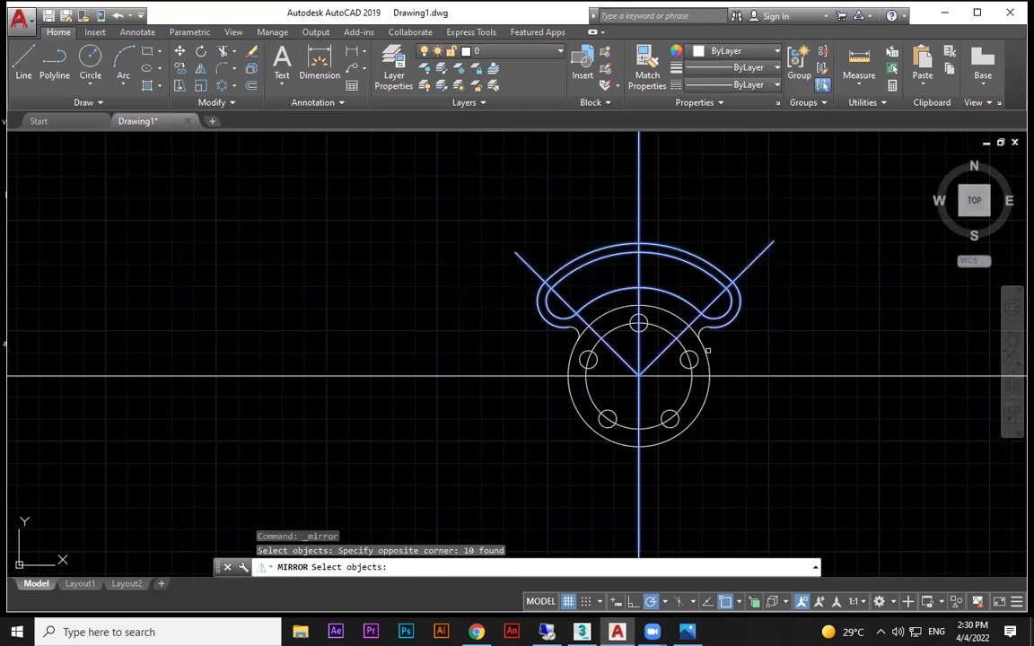
{"action": "left_click", "coordinate": [697, 331]}
{"action": "left_click", "coordinate": [575, 329]}
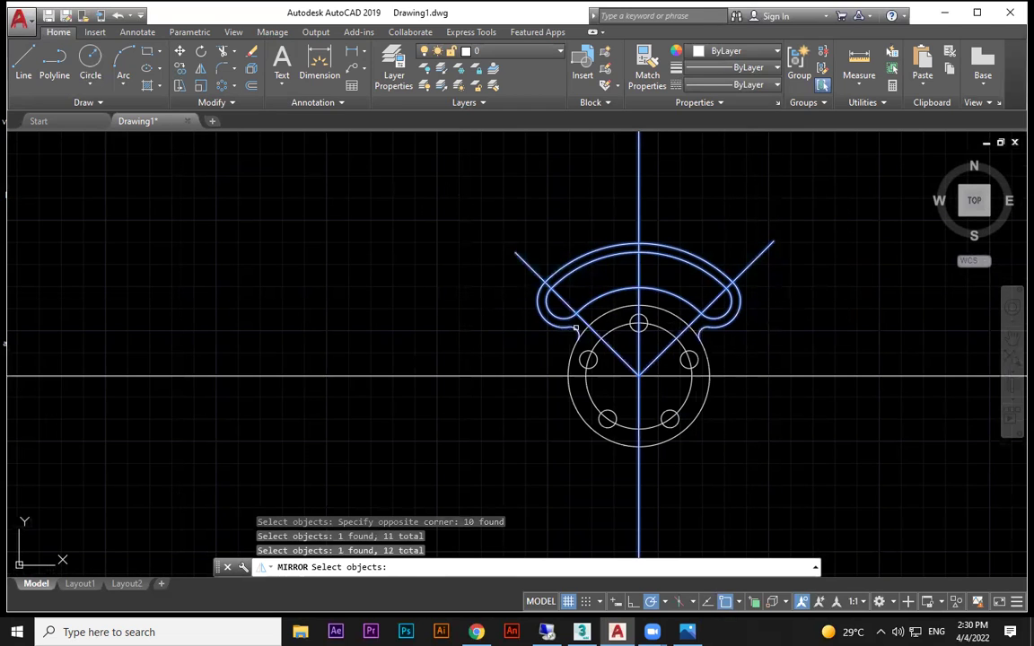
{"action": "key", "text": "Escape"}
- Mirror the upper slot, lobe outline and fillets about the horizontal centre line through the flange centre, keeping the source objects
{"action": "left_click", "coordinate": [199, 70]}
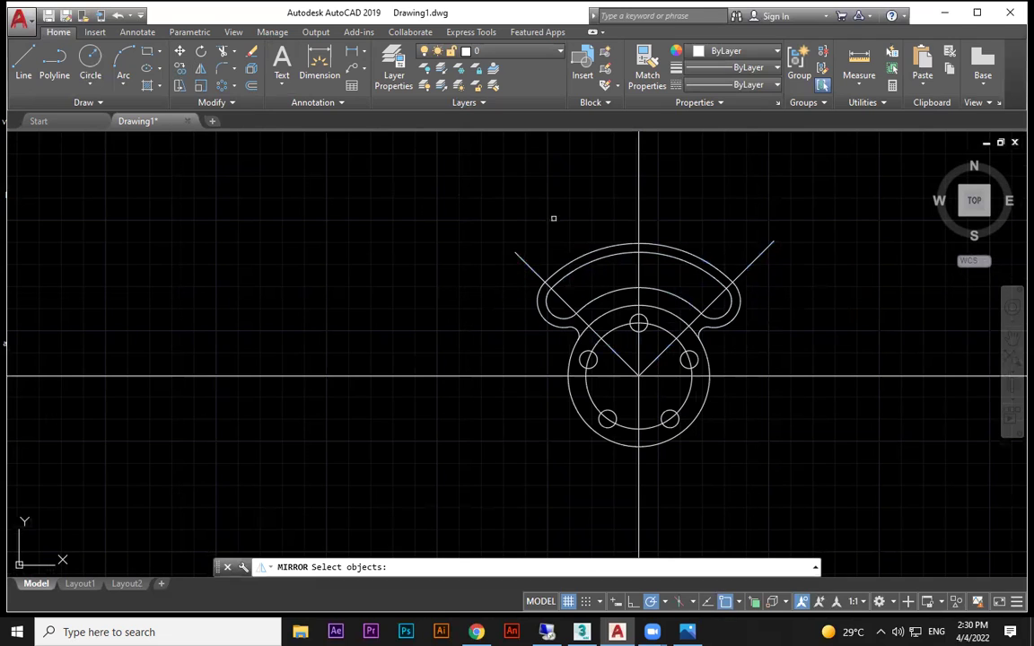
{"action": "left_click", "coordinate": [448, 178]}
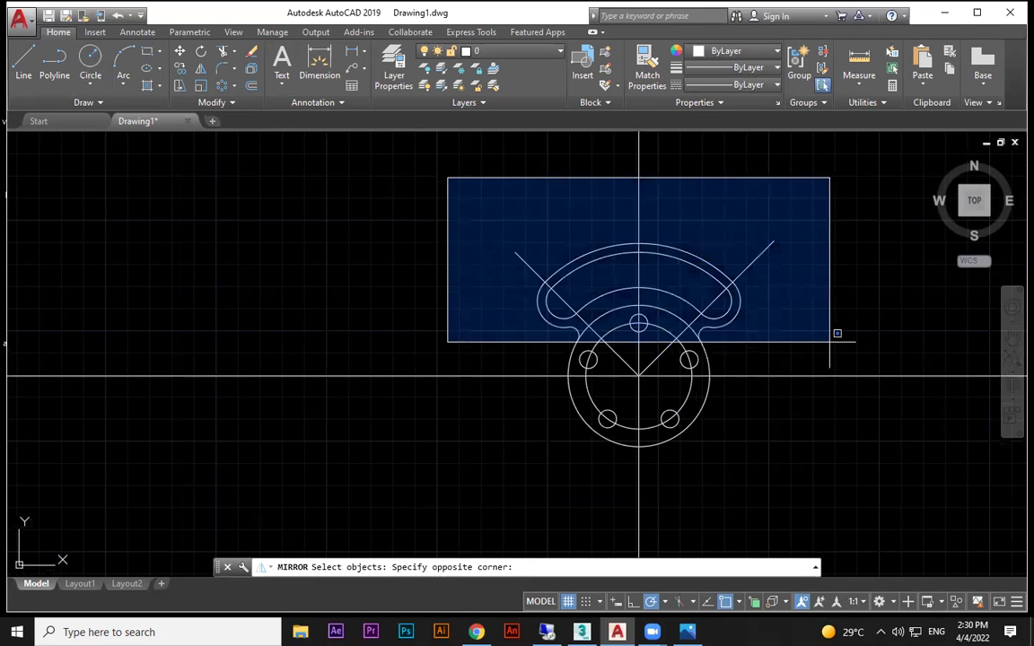
{"action": "left_click", "coordinate": [829, 342]}
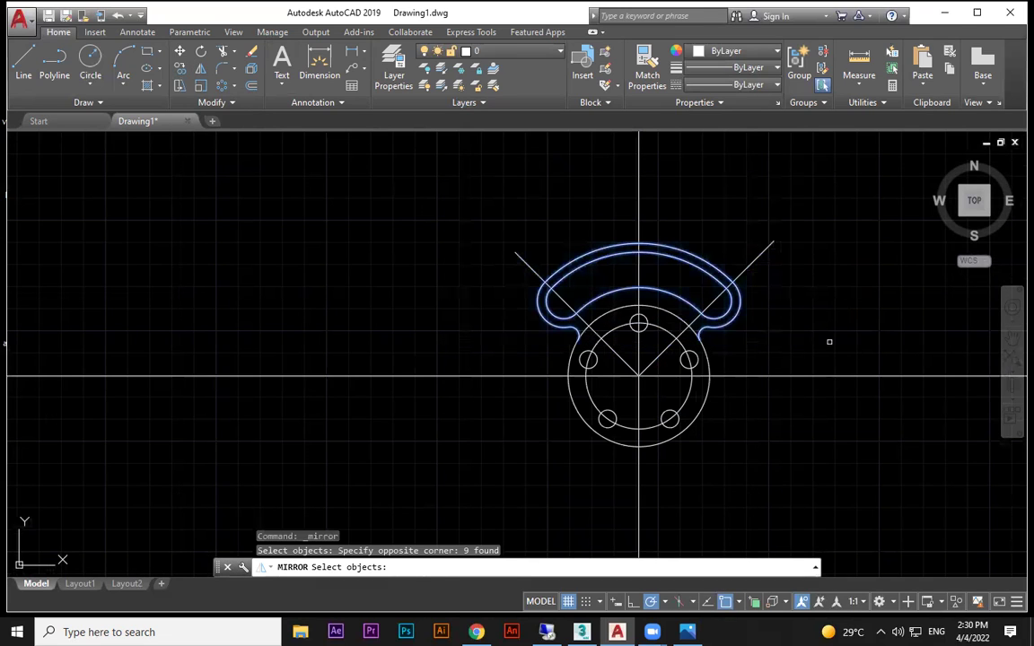
{"action": "key", "text": "Return"}
{"action": "left_click", "coordinate": [638, 375]}
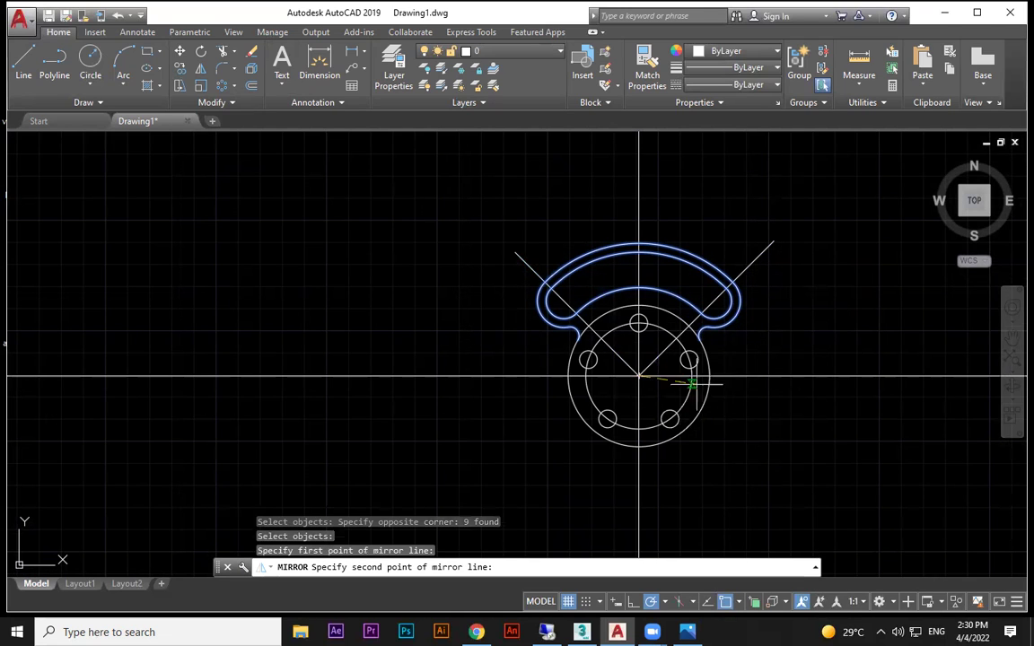
{"action": "left_click", "coordinate": [856, 375]}
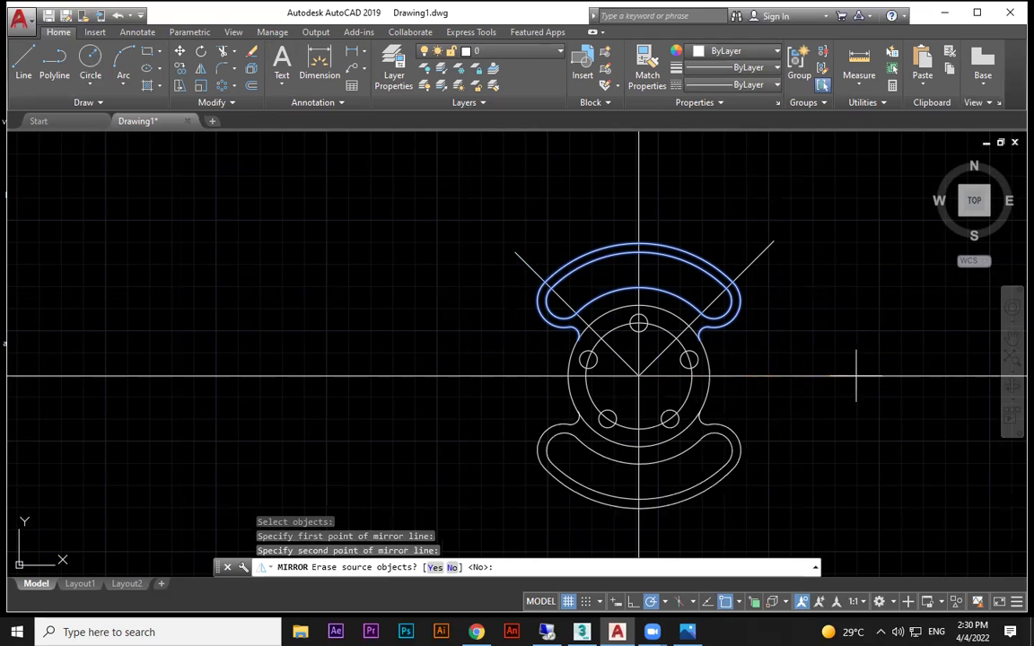
{"action": "key", "text": "Return"}
{"action": "key", "text": "Escape"}
- Delete the two diagonal construction lines running from the flange centre through the upper slot ends
{"action": "left_click", "coordinate": [796, 277]}
{"action": "left_click", "coordinate": [764, 241]}
{"action": "key", "text": "Delete"}
{"action": "left_click", "coordinate": [538, 250]}
{"action": "left_click", "coordinate": [502, 278]}
{"action": "key", "text": "Delete"}
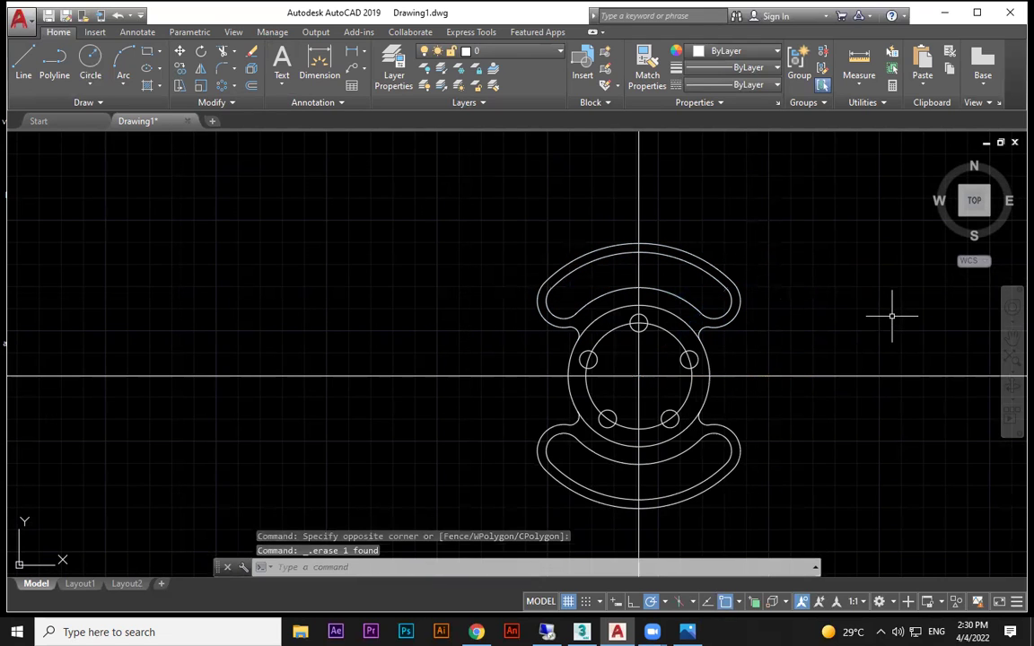
- Delete the vertical and horizontal centre lines and the construction circle passing through the five small holes
{"action": "left_click", "coordinate": [711, 177]}
{"action": "left_click", "coordinate": [600, 168]}
{"action": "left_click", "coordinate": [686, 340]}
{"action": "key", "text": "Delete"}
{"action": "middle_click_drag", "start_coordinate": [779, 395], "coordinate": [629, 365]}
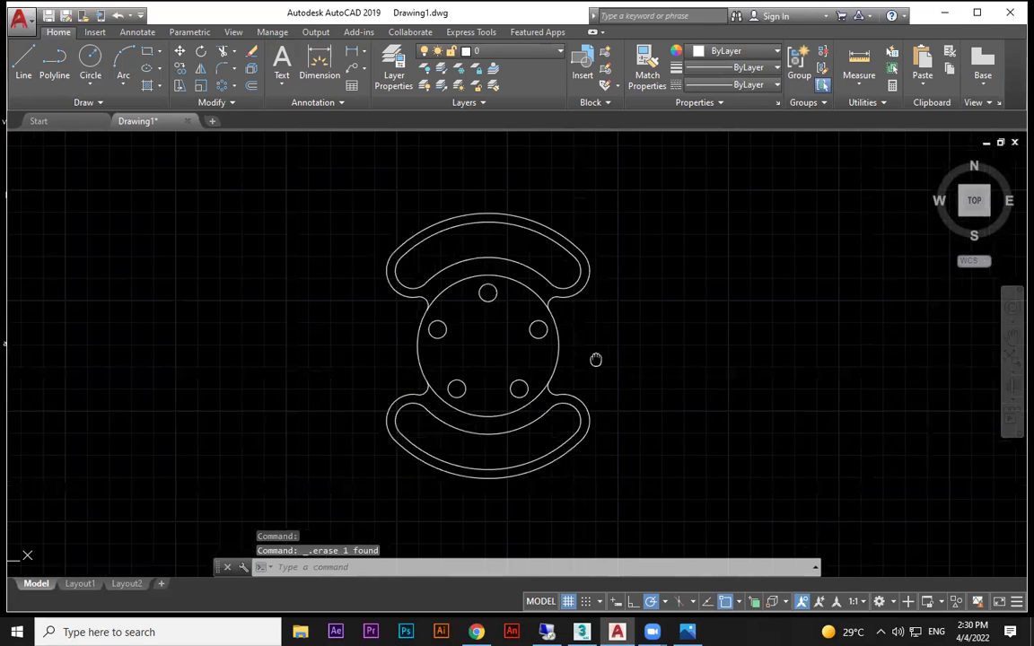